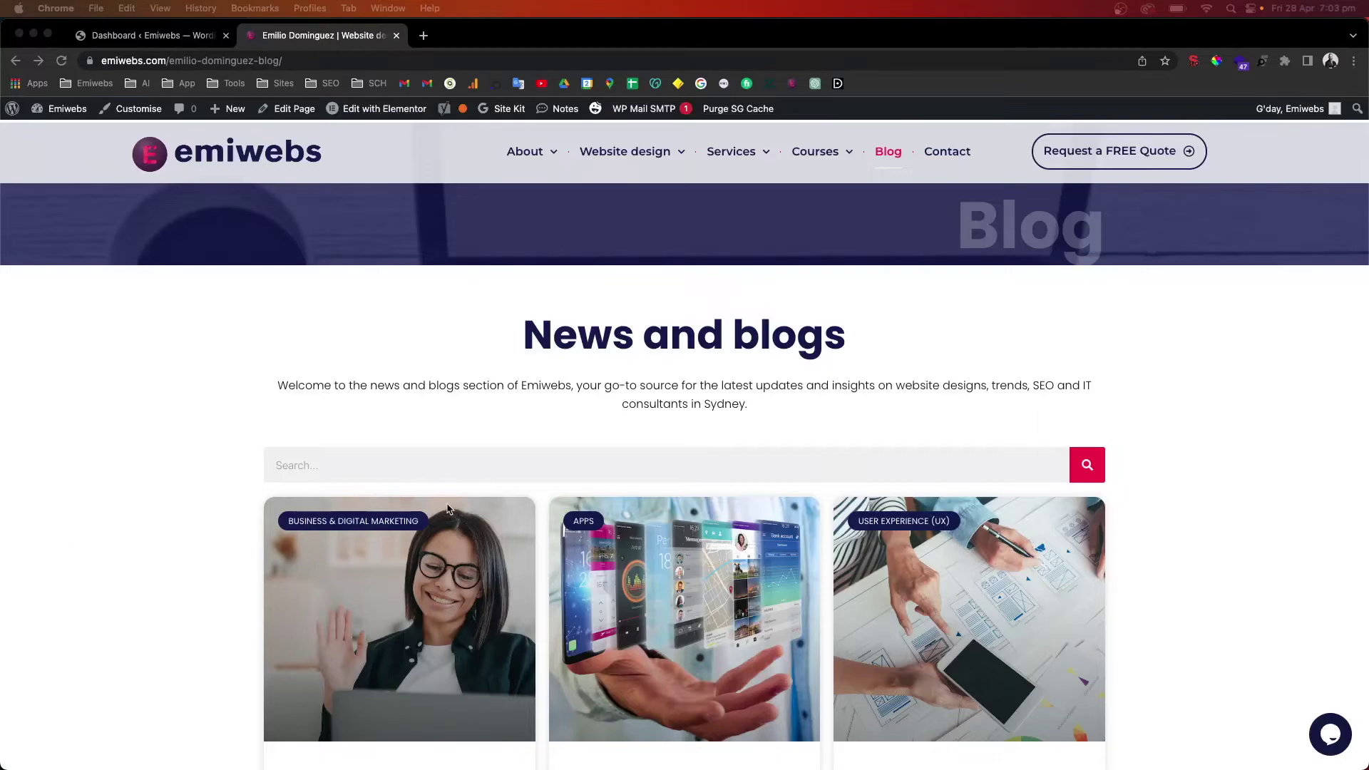
Search the emiwebs blog for 'website'
scroll(448, 508, down, 3)
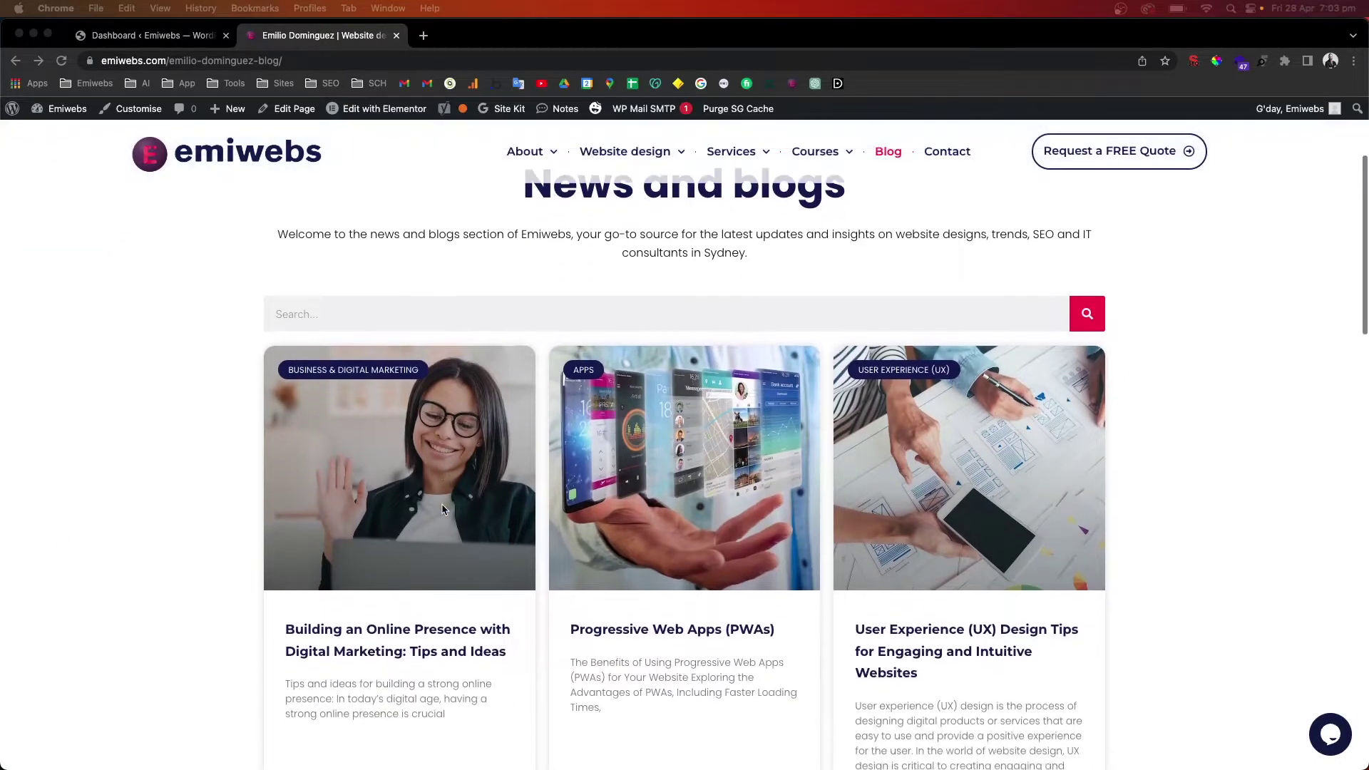
scroll(443, 508, up, 3)
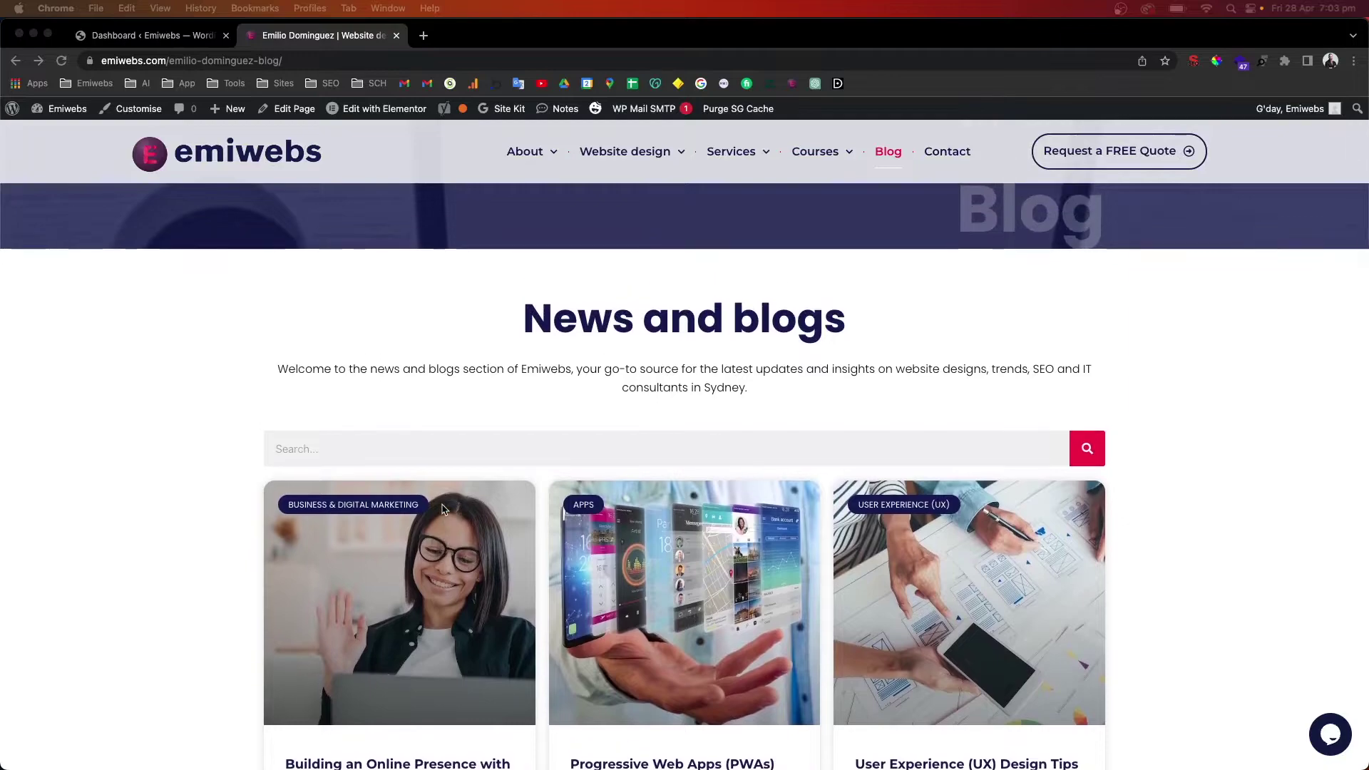
scroll(442, 508, down, 1)
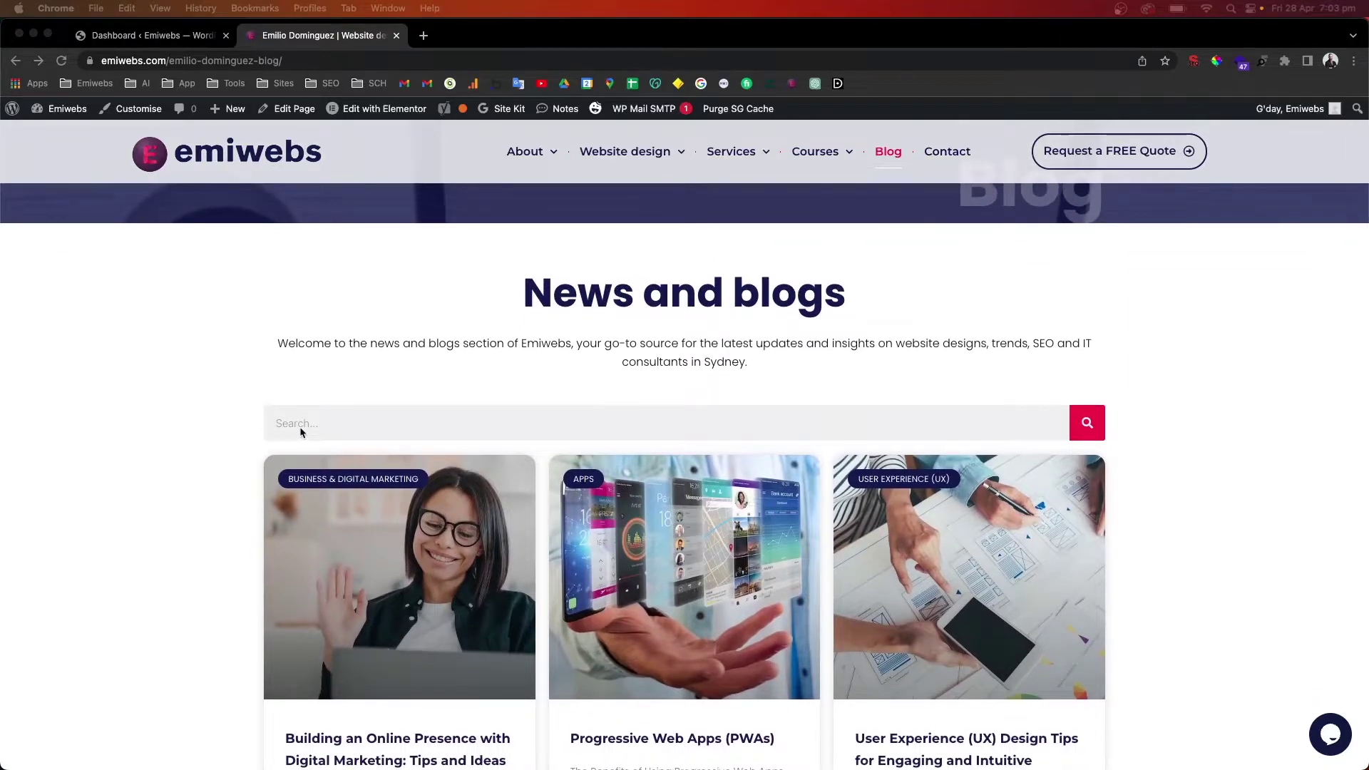
scroll(300, 432, down, 1)
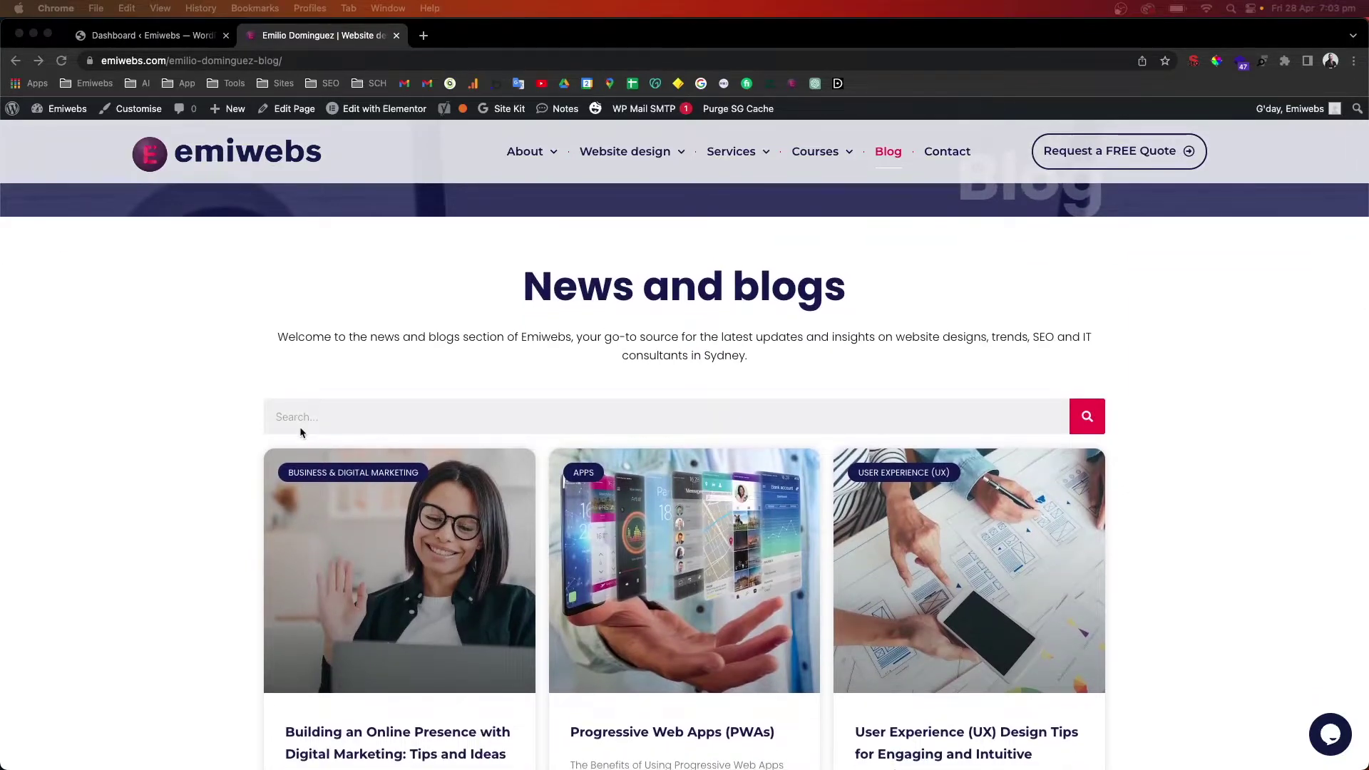
click(319, 417)
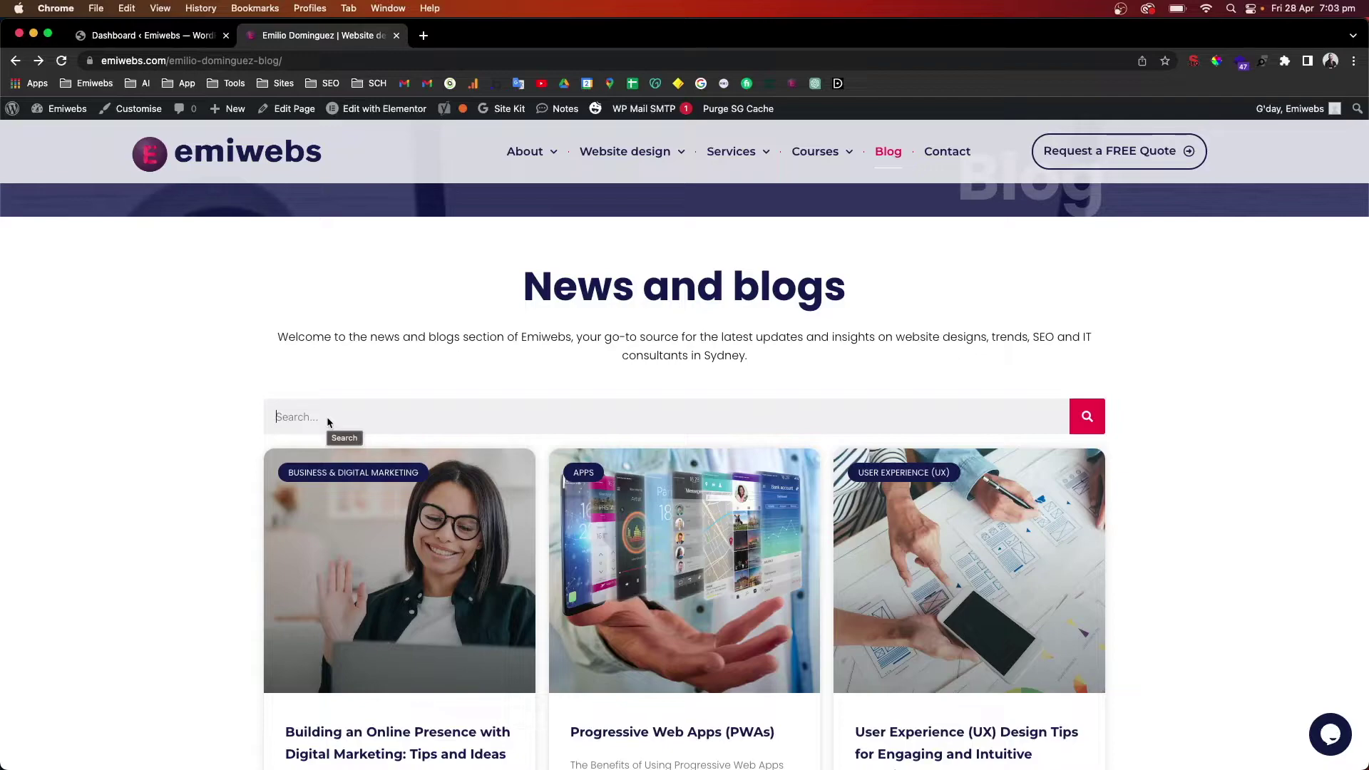
text(website)
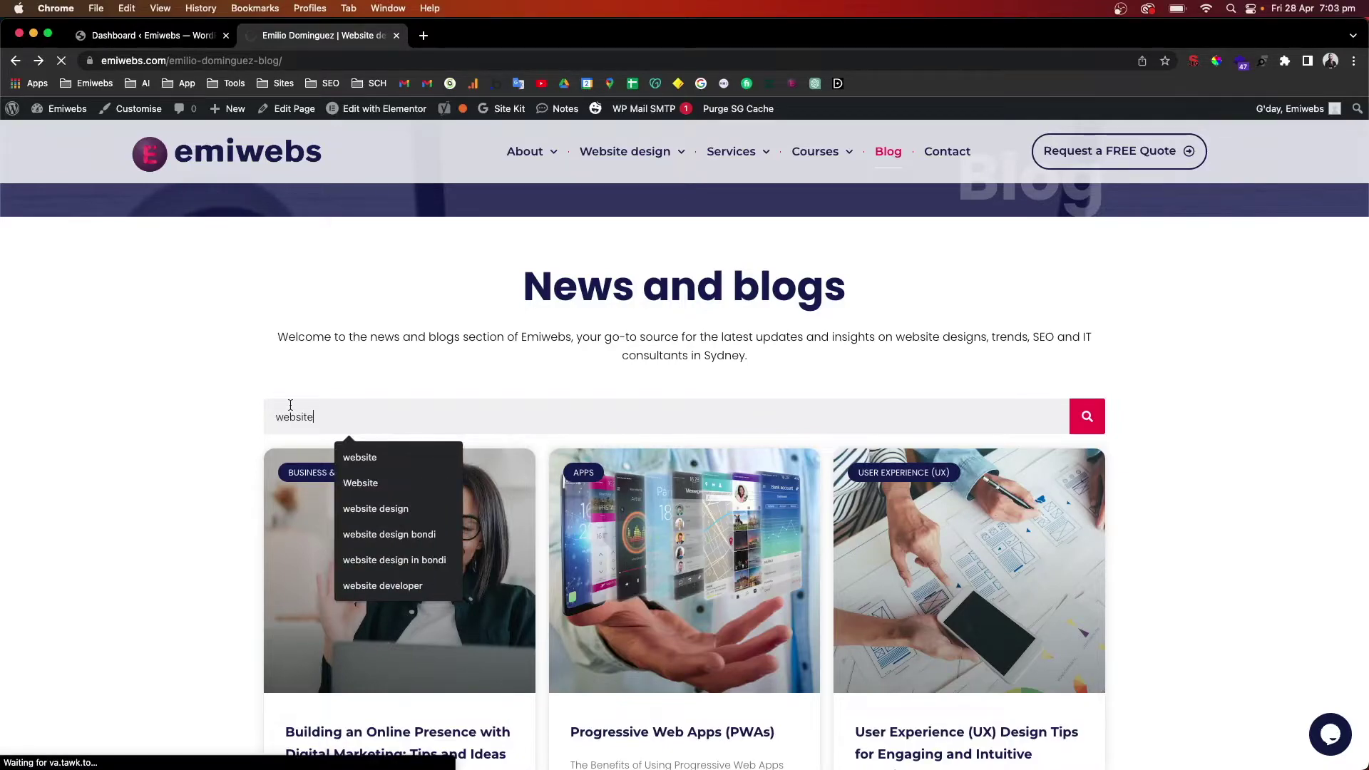
key(Return)
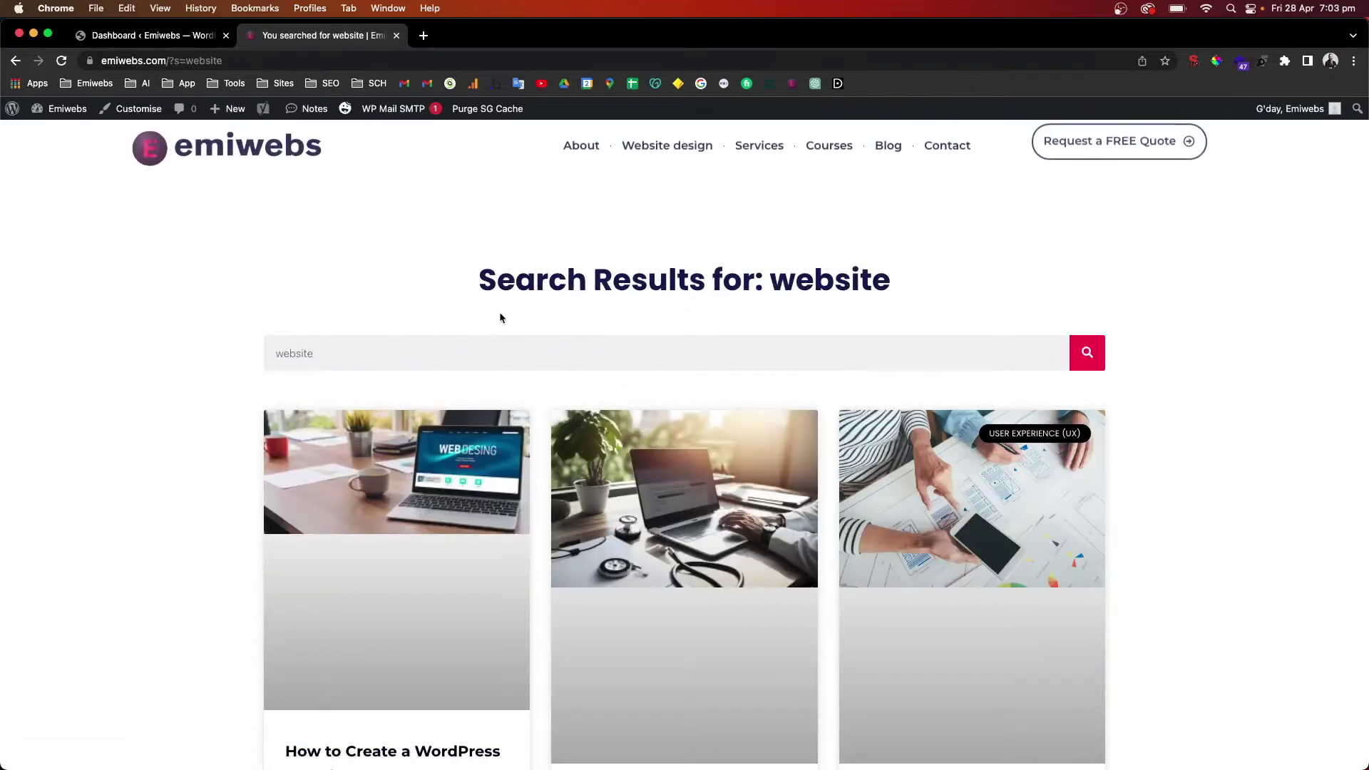
Scroll through the 'website' search results and back toward the top
scroll(675, 383, down, 3)
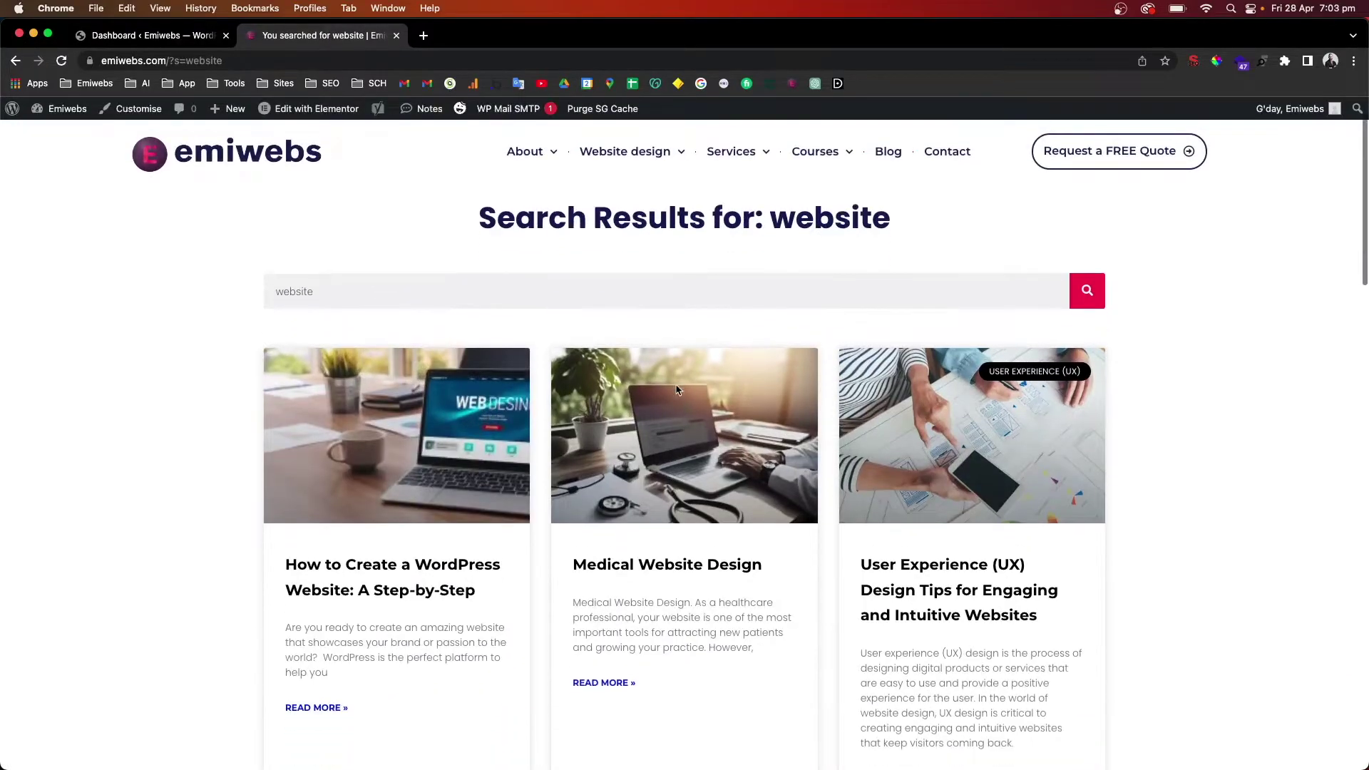
scroll(678, 390, down, 5)
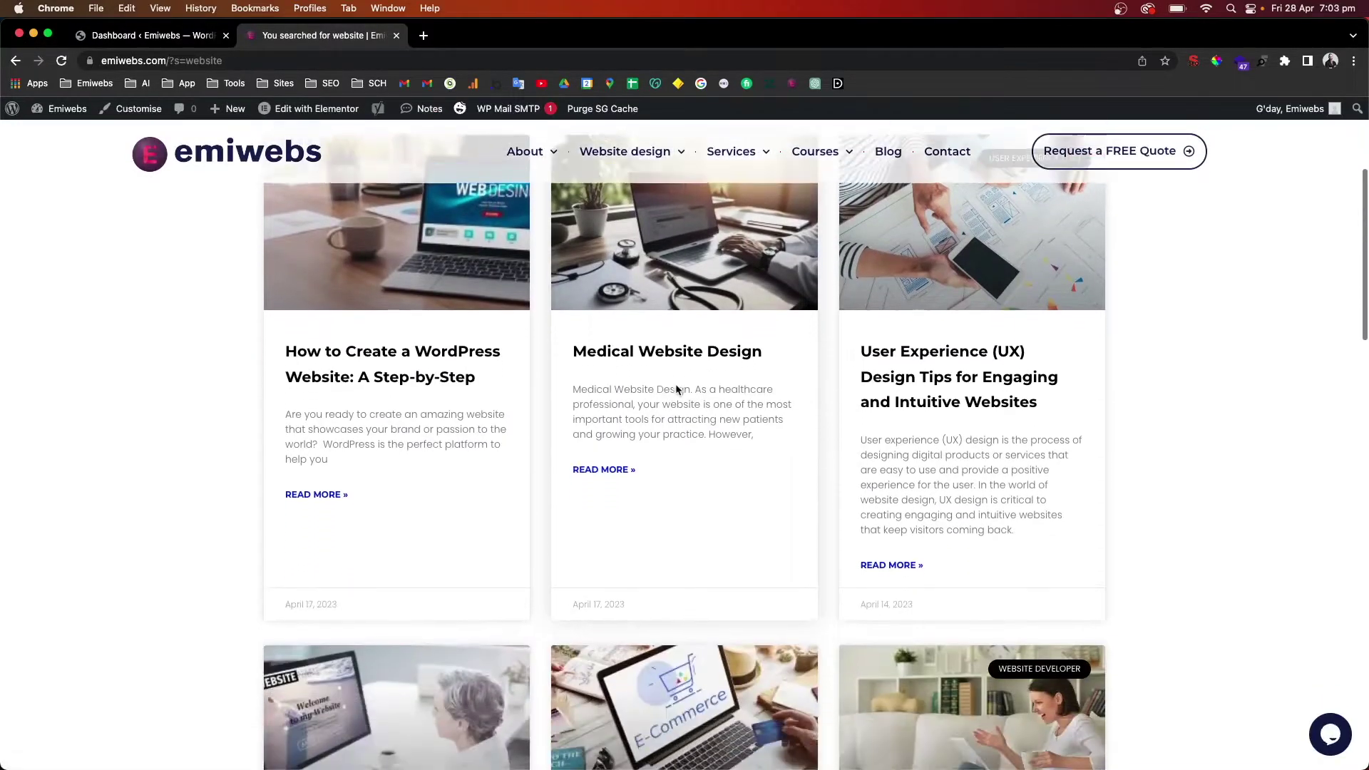
scroll(676, 386, down, 1)
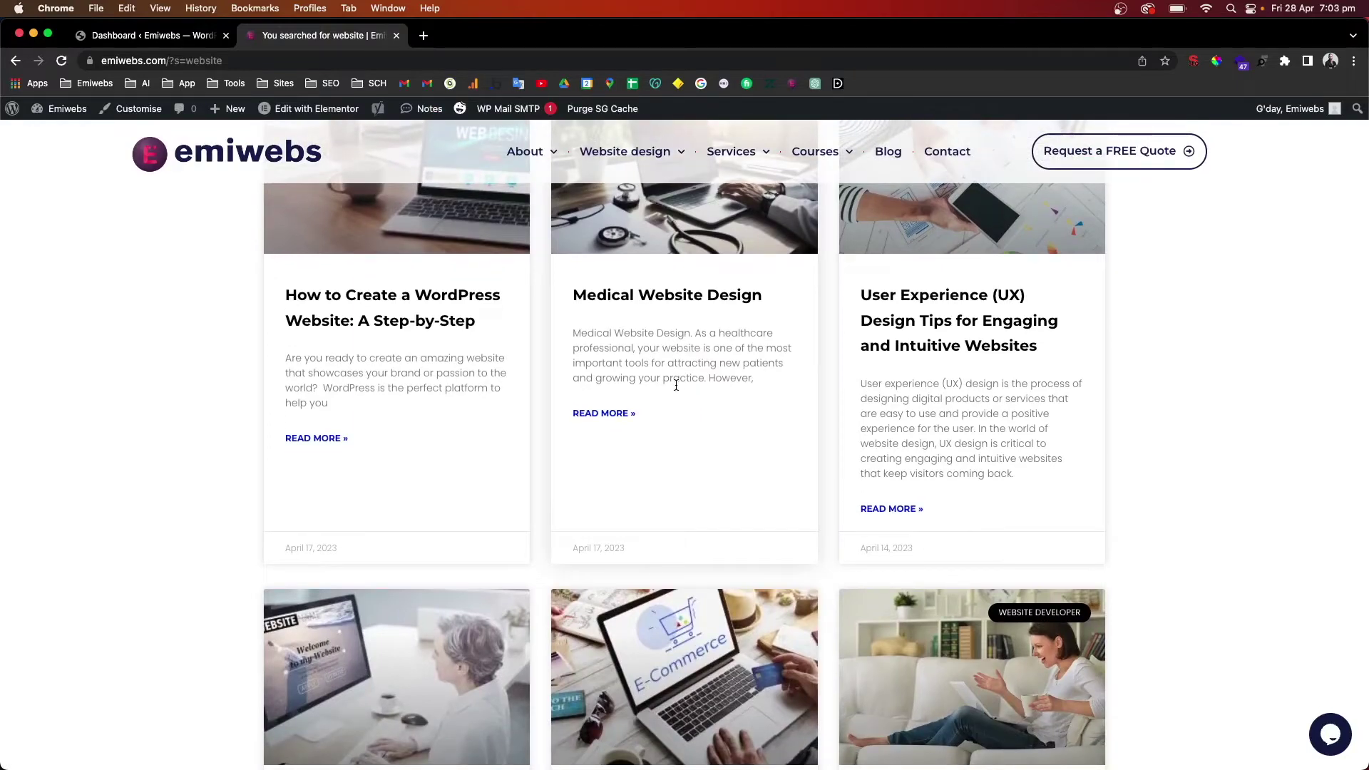
scroll(676, 385, down, 8)
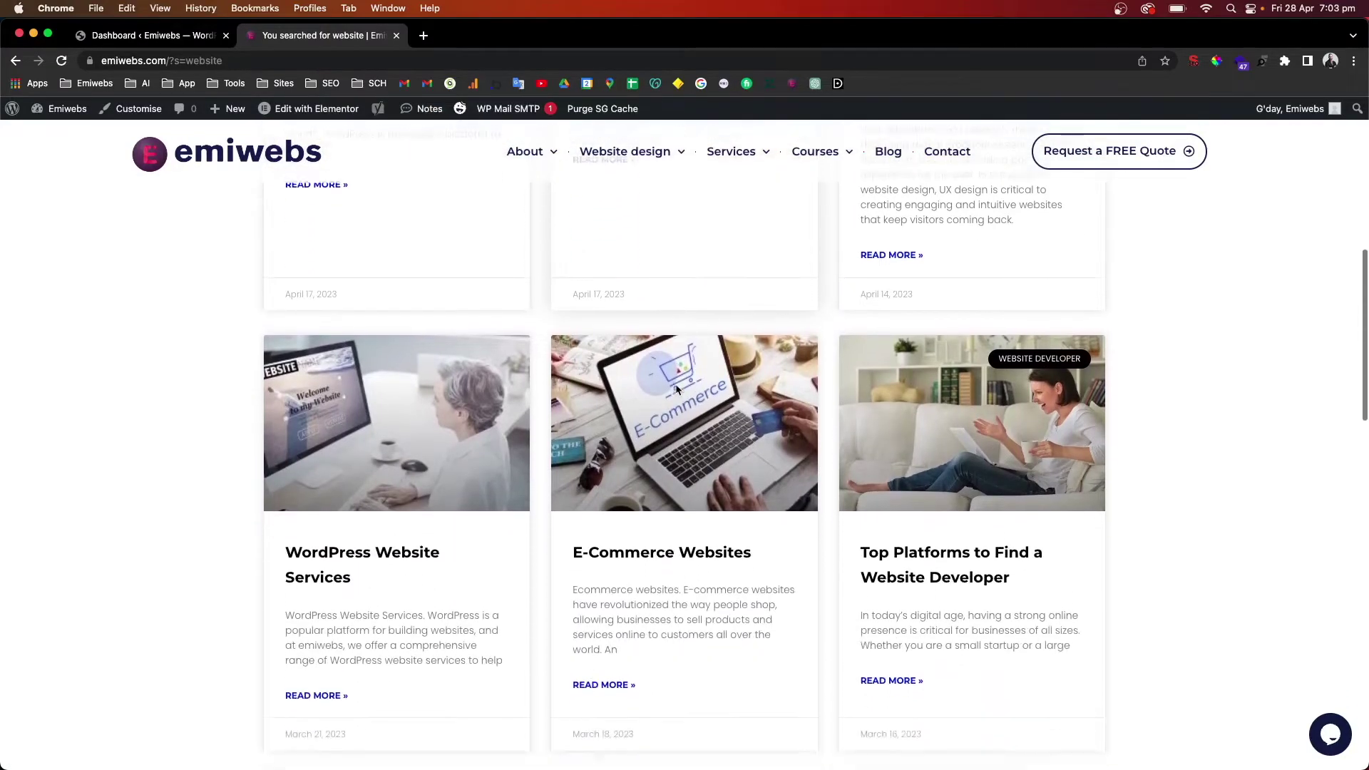
scroll(677, 390, down, 8)
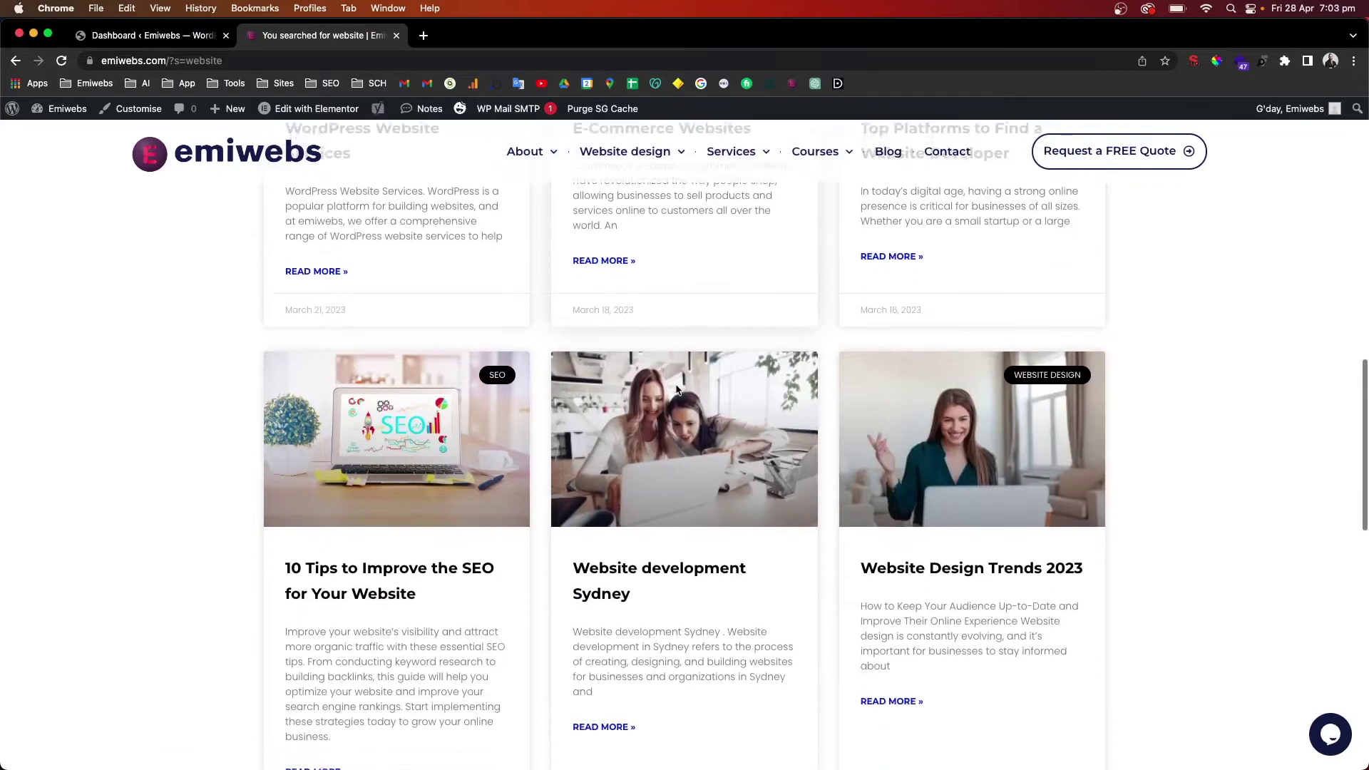
scroll(677, 390, down, 6)
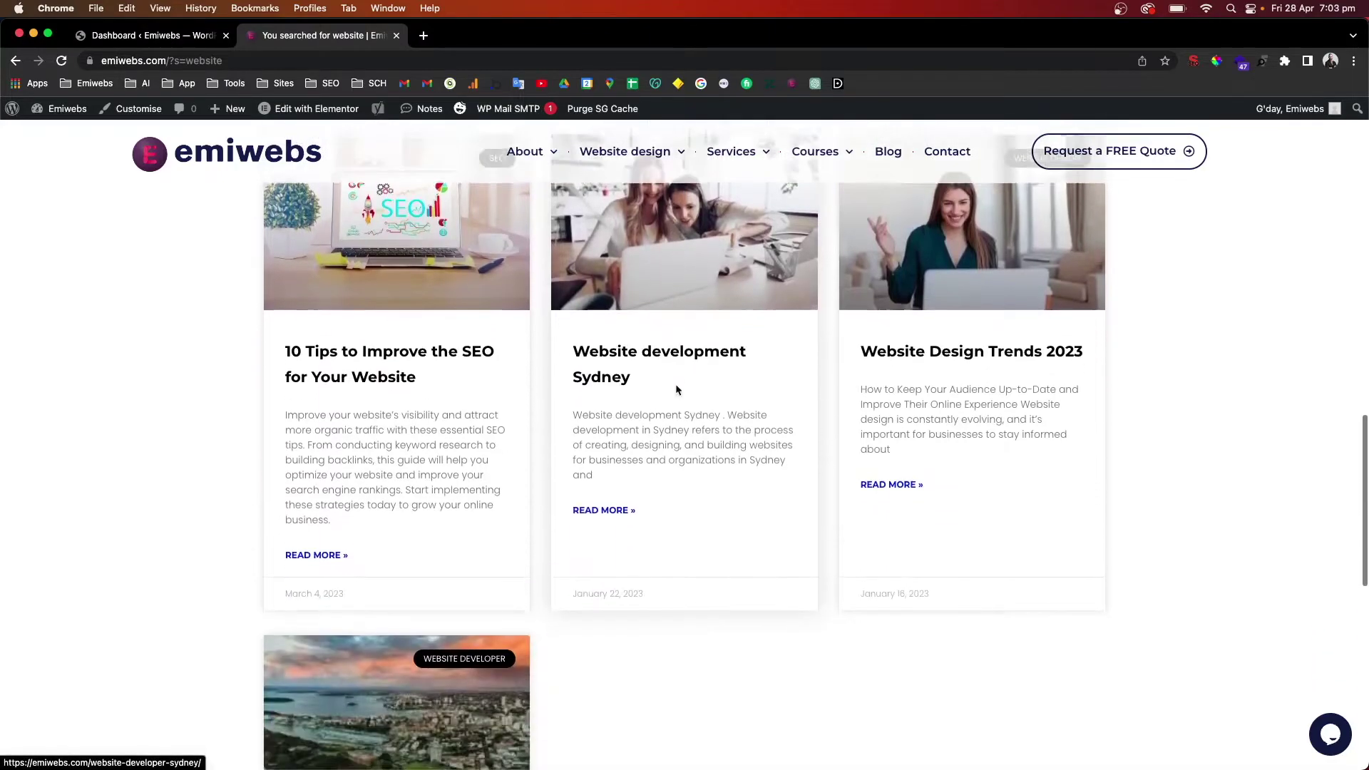
scroll(676, 386, down, 9)
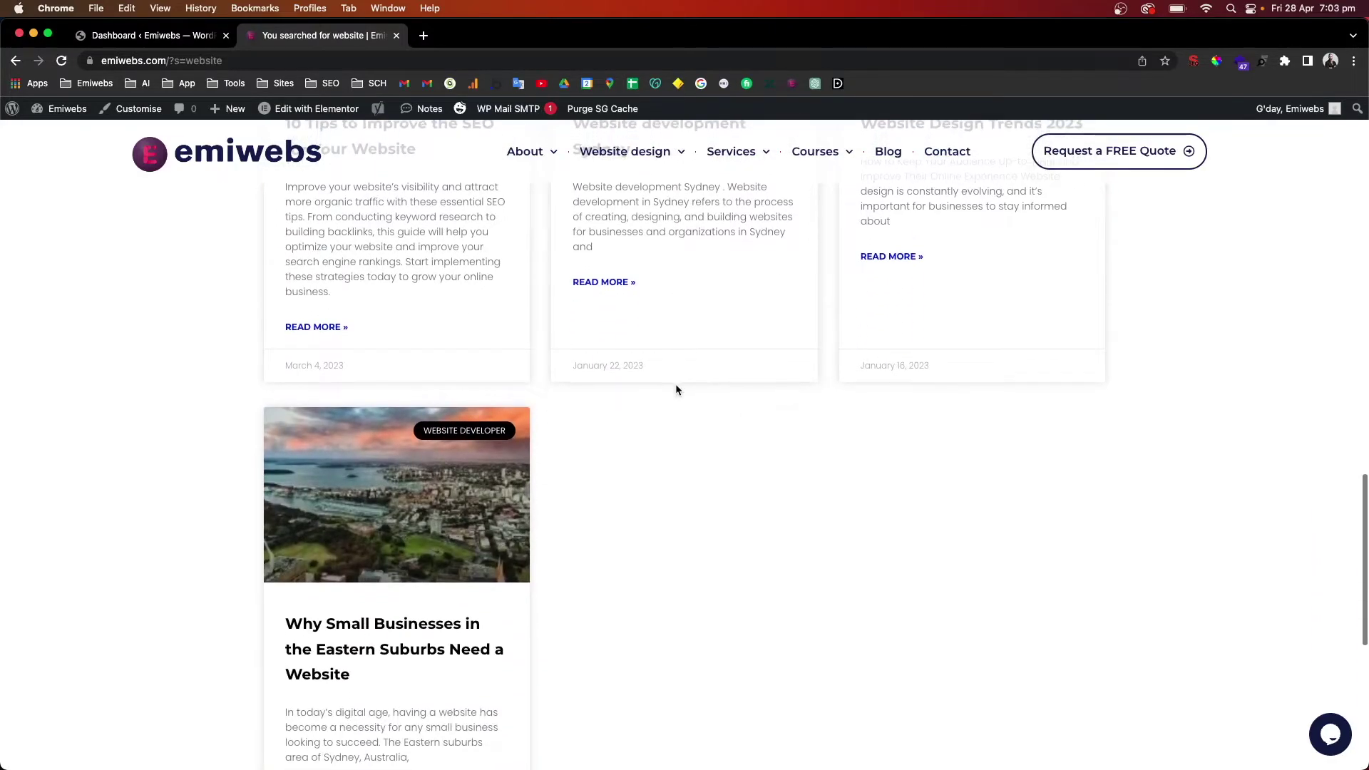
scroll(677, 389, up, 20)
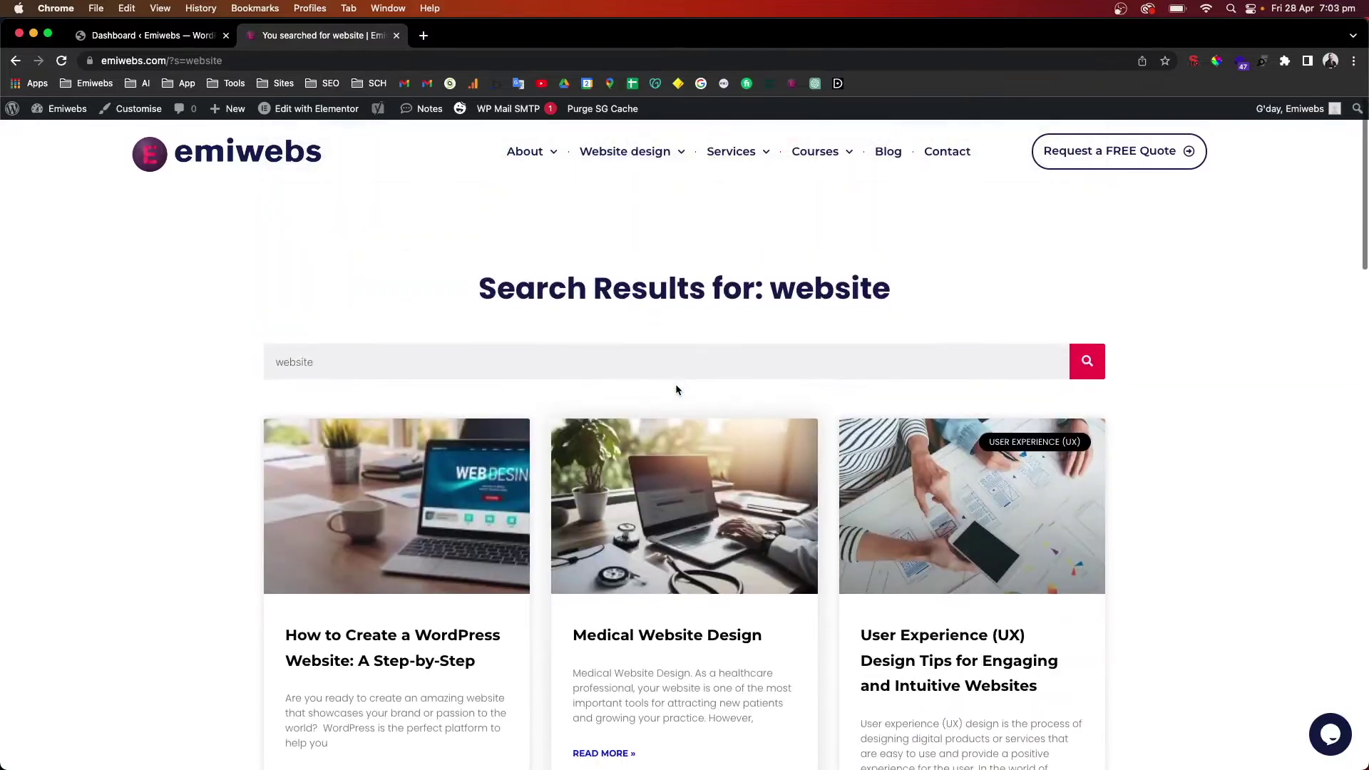
Switch to the WordPress dashboard tab and open Templates > Theme Builder
click(154, 36)
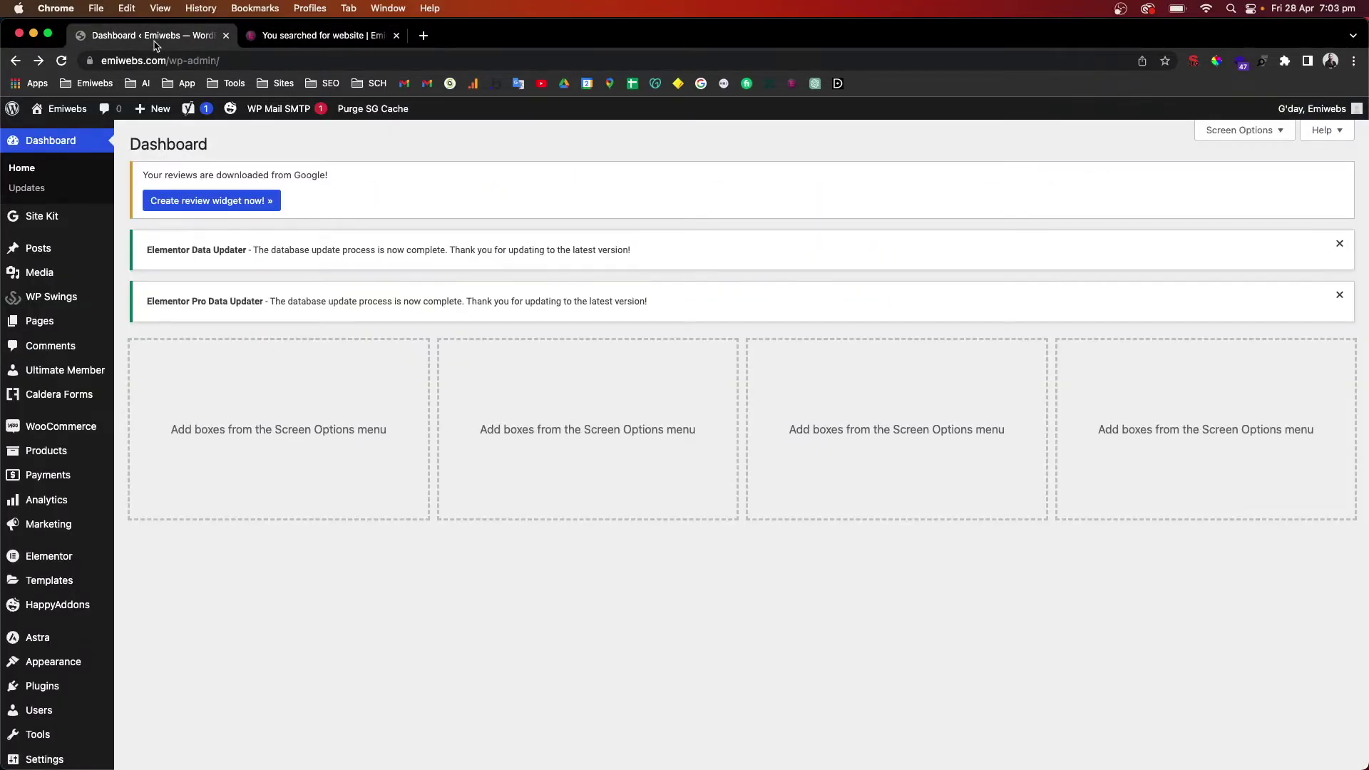
scroll(68, 592, down, 2)
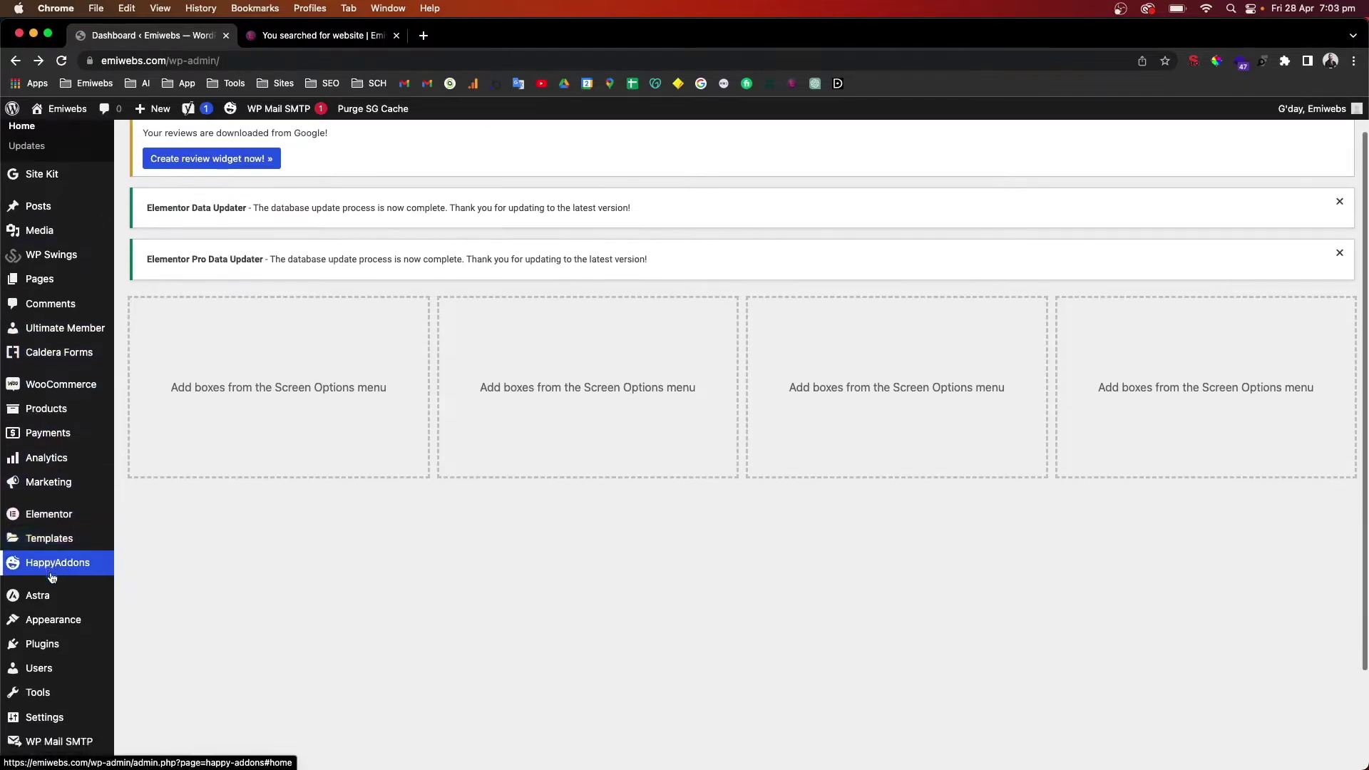
mouse_move(69, 508)
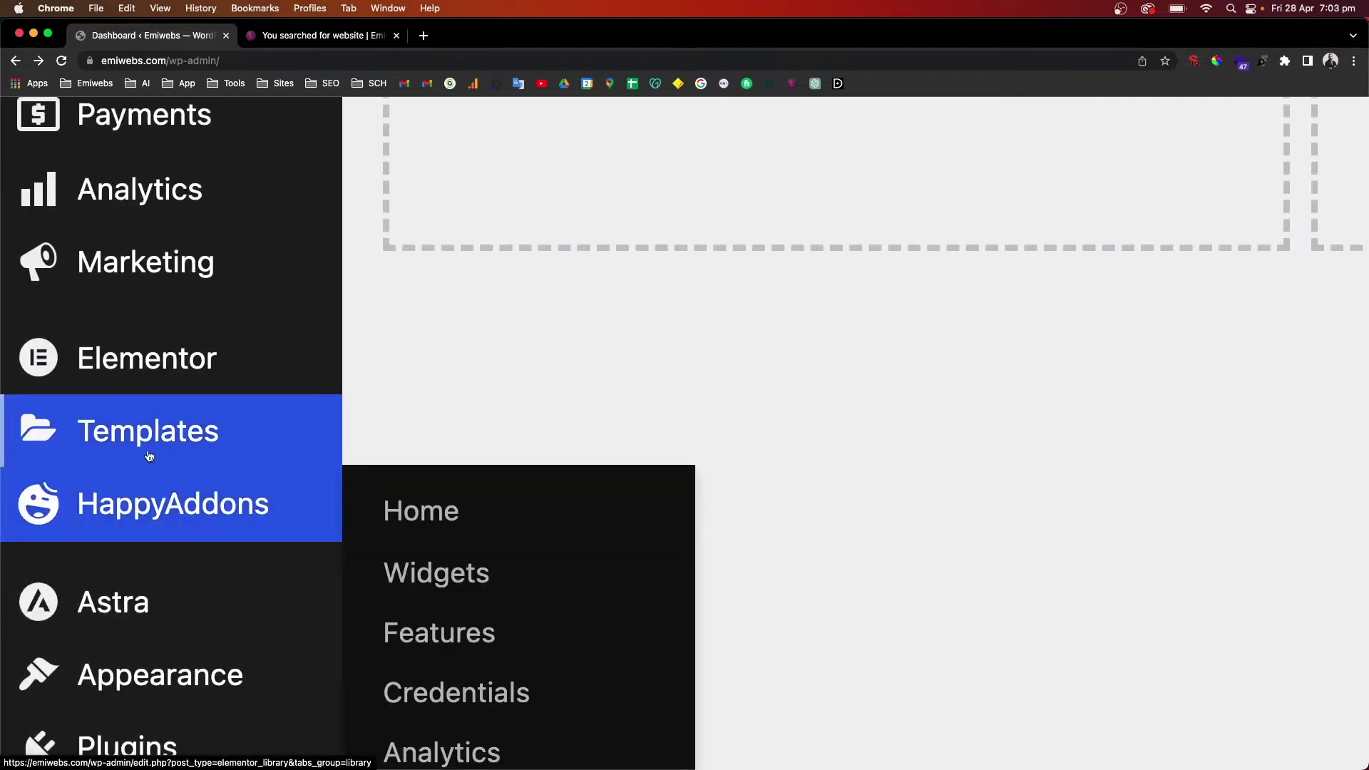
click(524, 573)
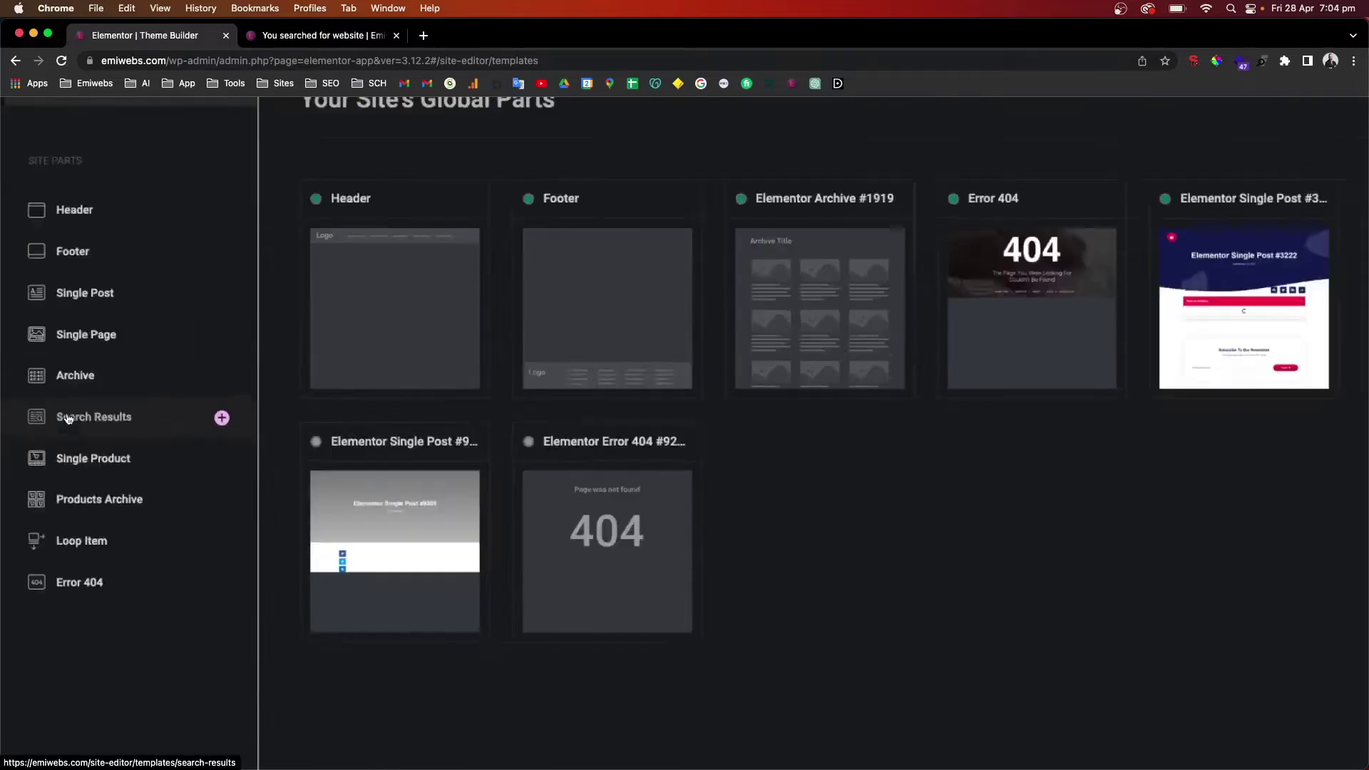
Select Search Results in the Theme Builder's Site Parts list
scroll(68, 418, up, 5)
click(230, 445)
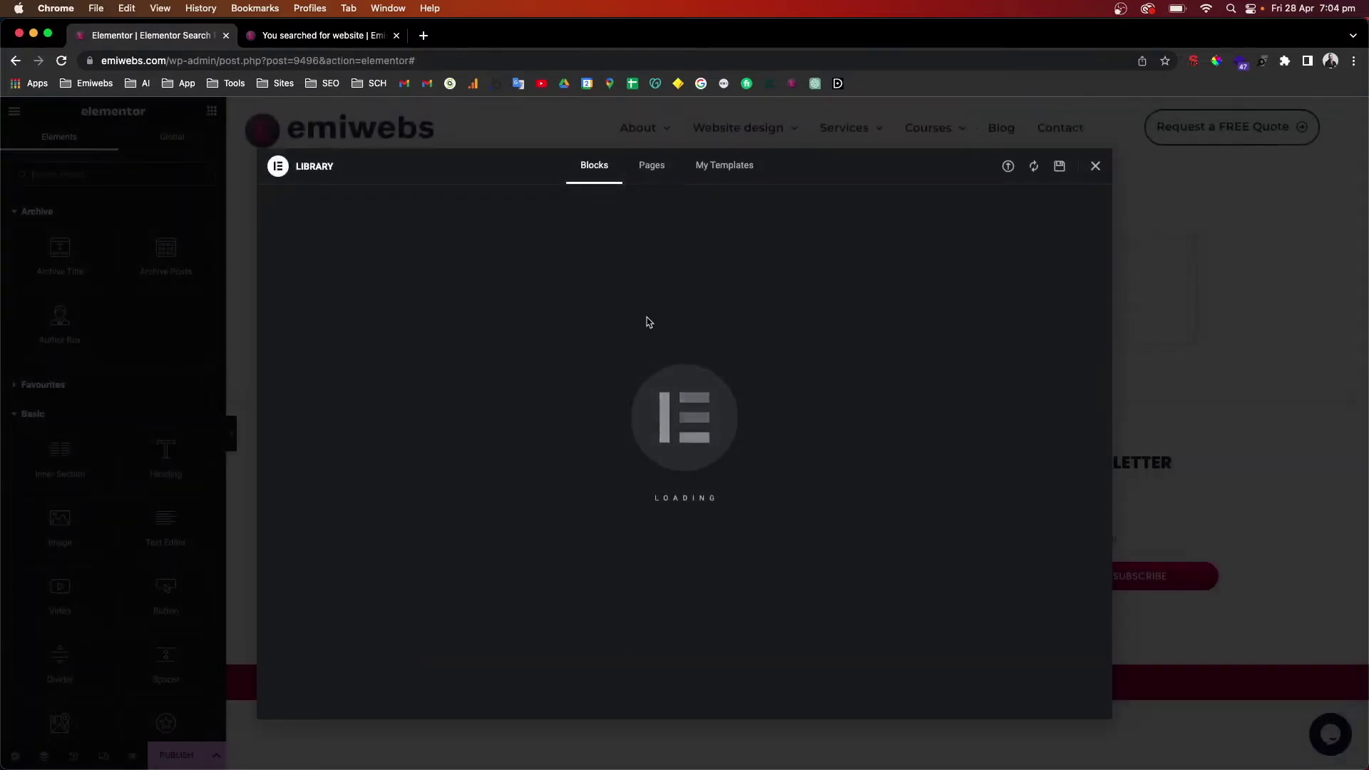
Find the single-column Archives block in the Library Blocks, preview it, and insert it
scroll(649, 323, down, 1)
scroll(649, 323, down, 8)
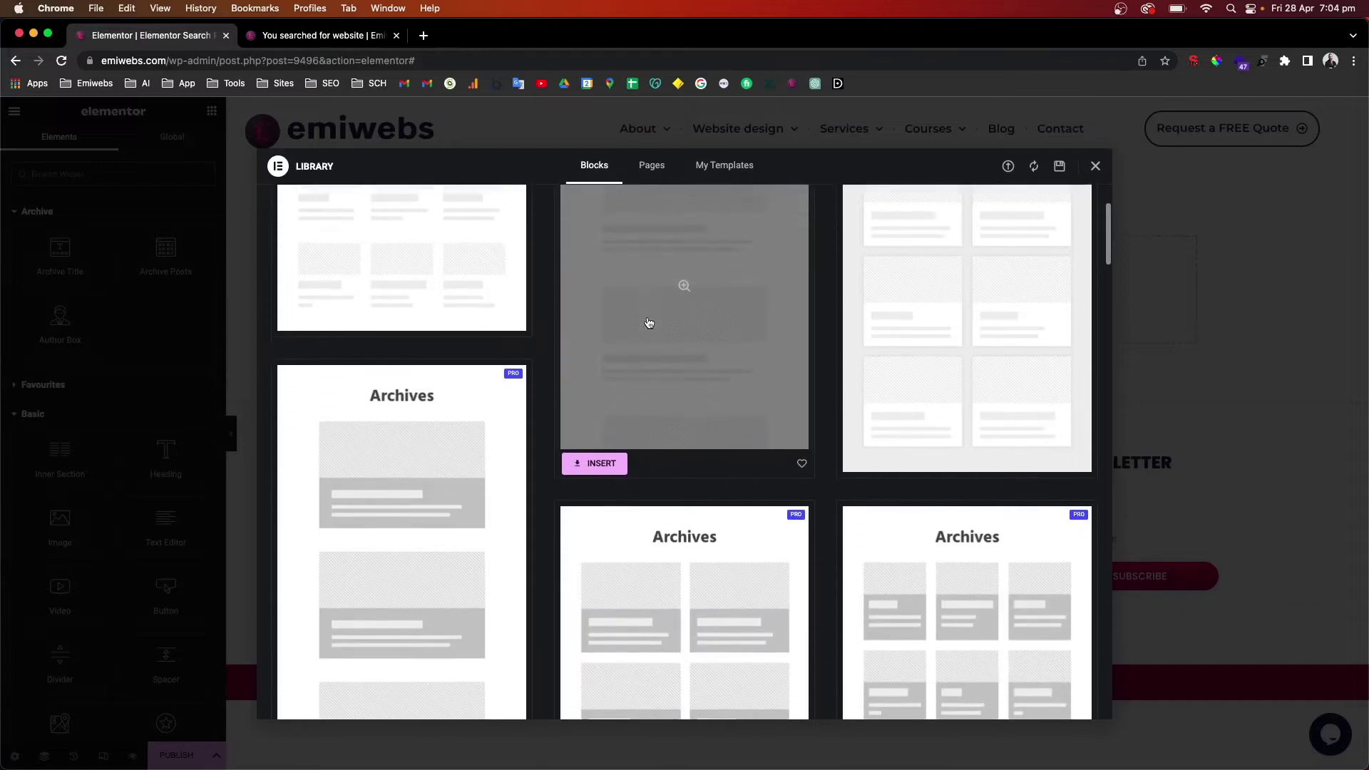
scroll(649, 323, down, 12)
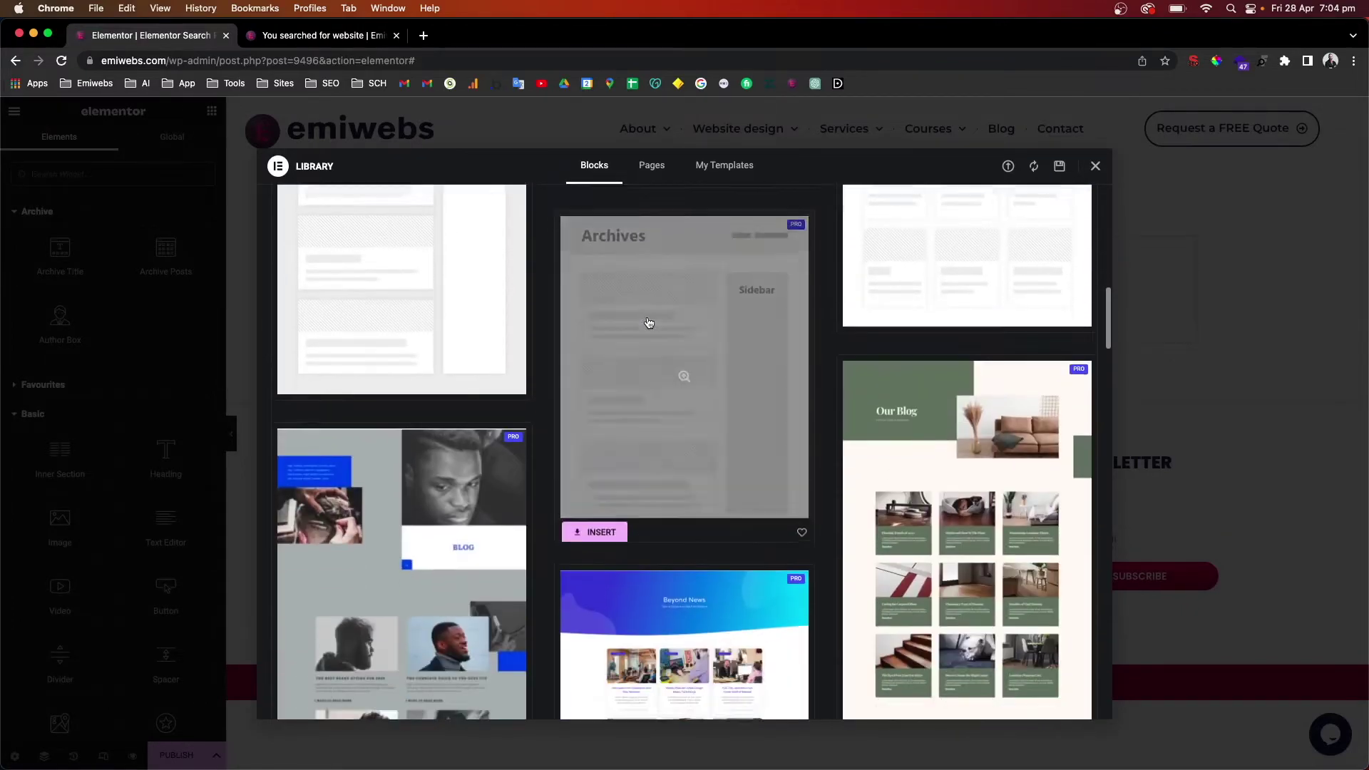
scroll(649, 323, down, 10)
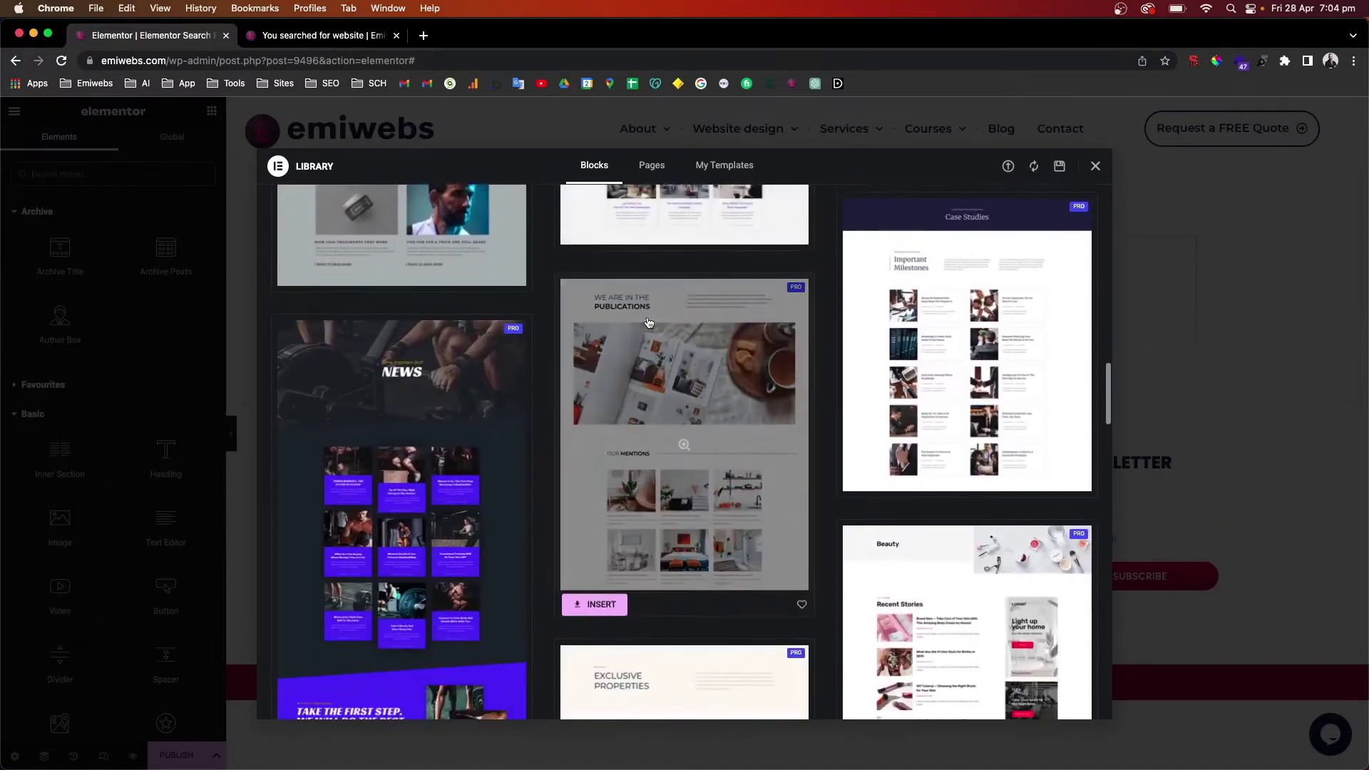
scroll(649, 323, down, 10)
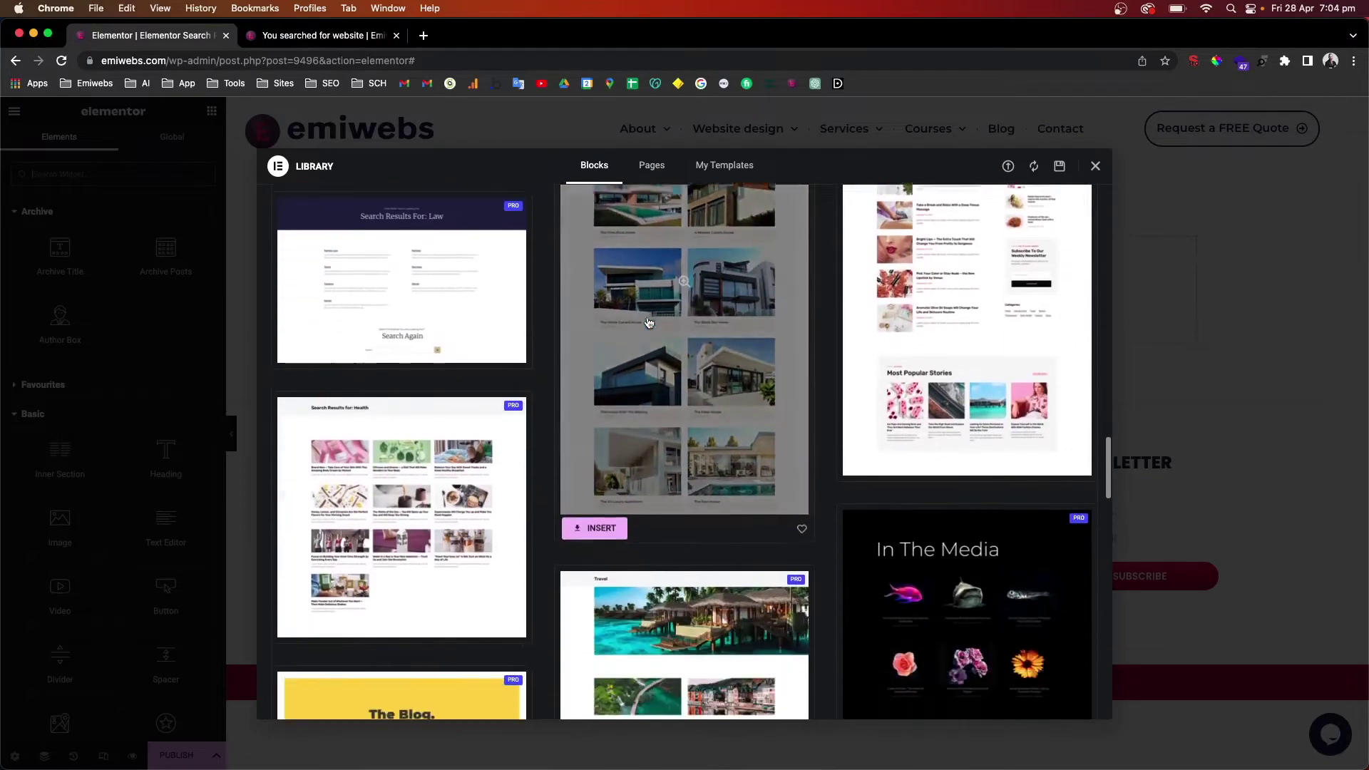
scroll(649, 323, down, 2)
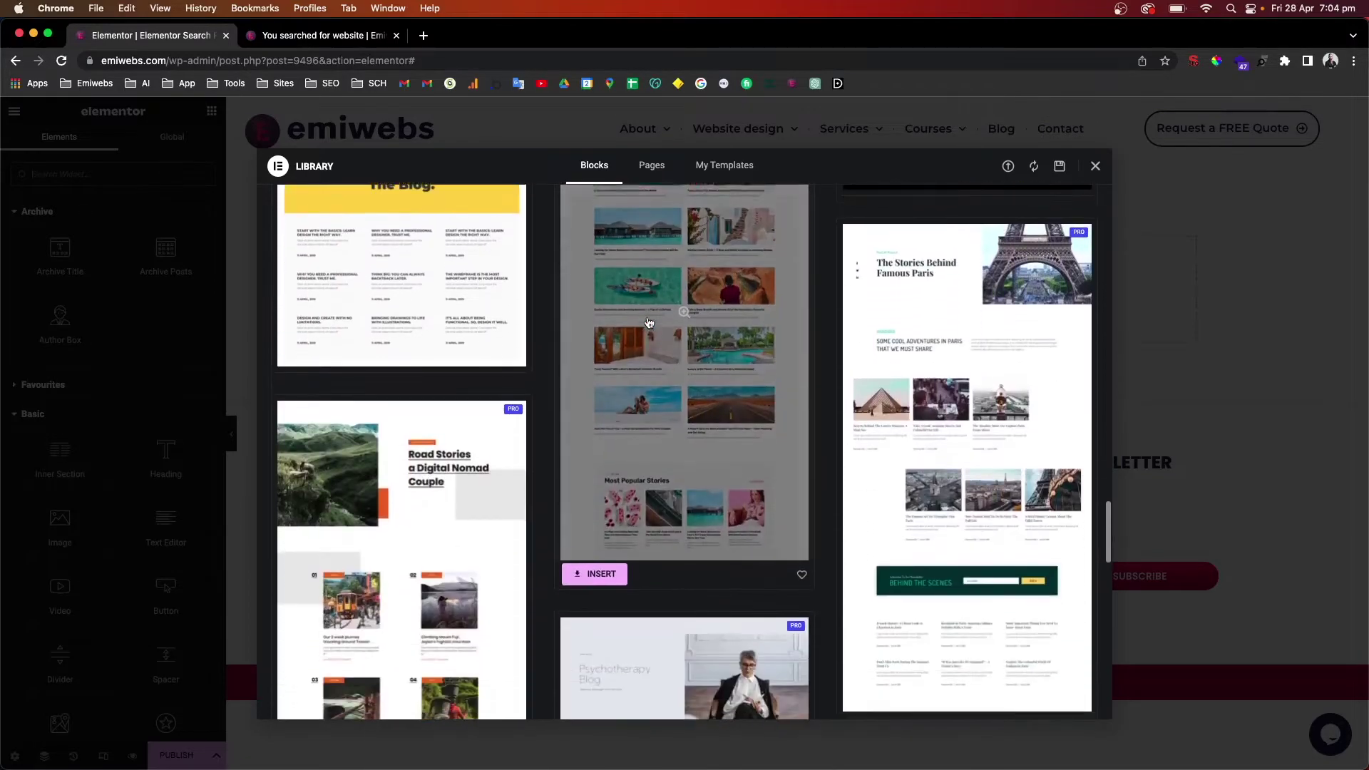
scroll(649, 323, up, 20)
scroll(649, 323, up, 20)
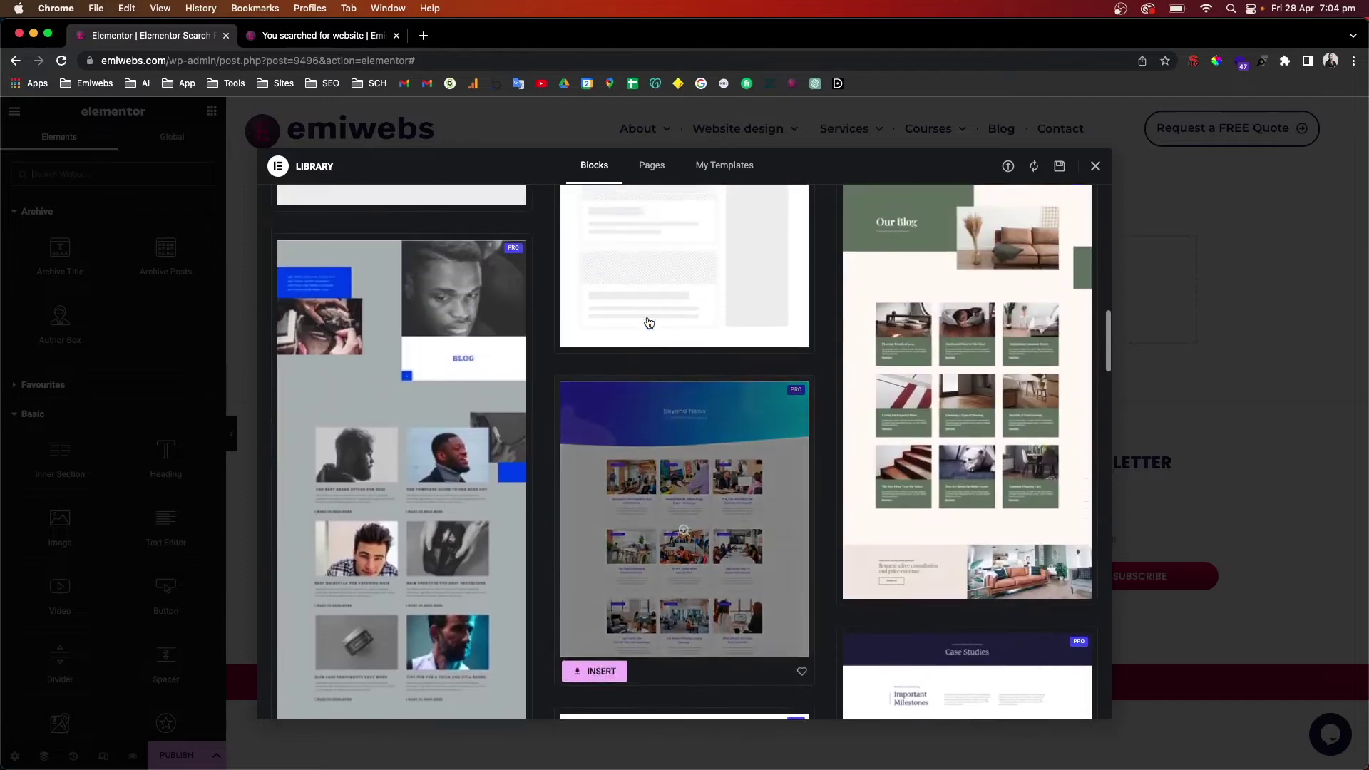
scroll(649, 323, up, 3)
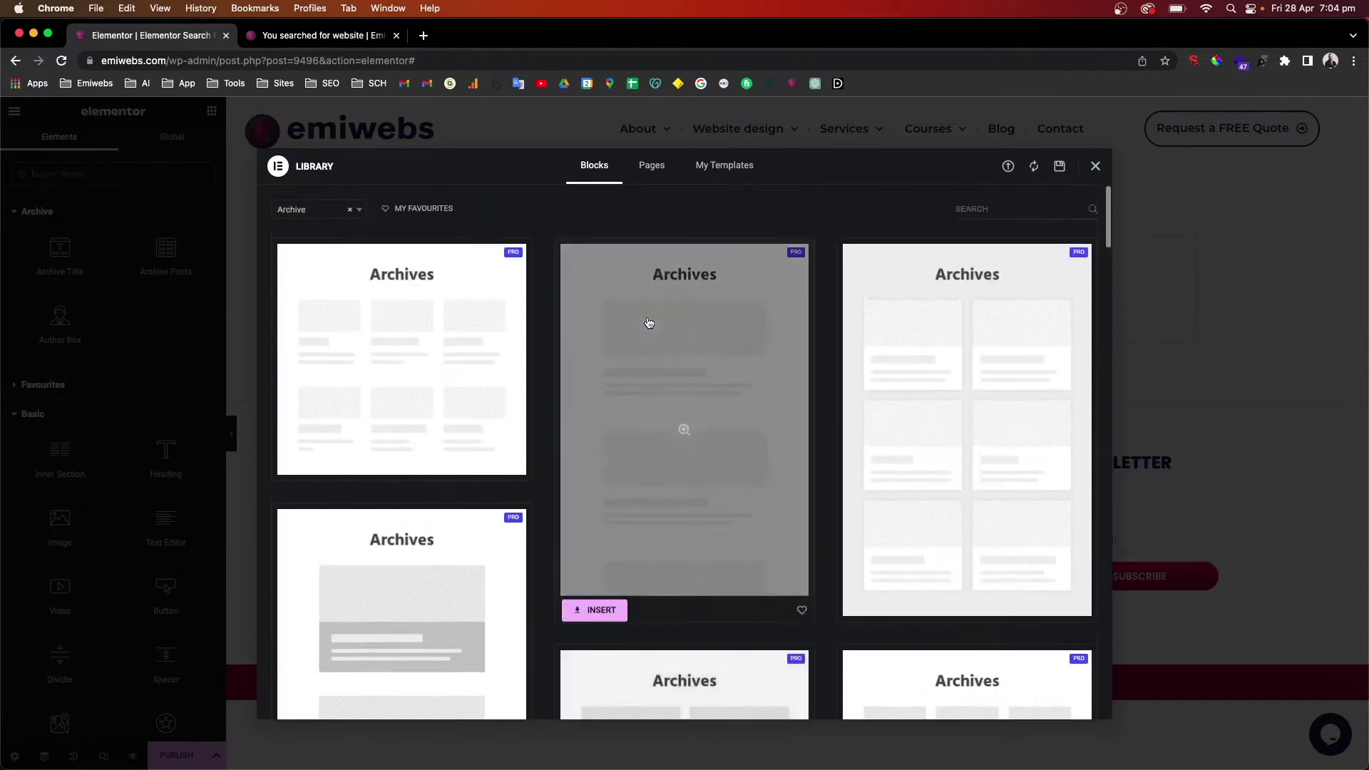
scroll(367, 473, down, 5)
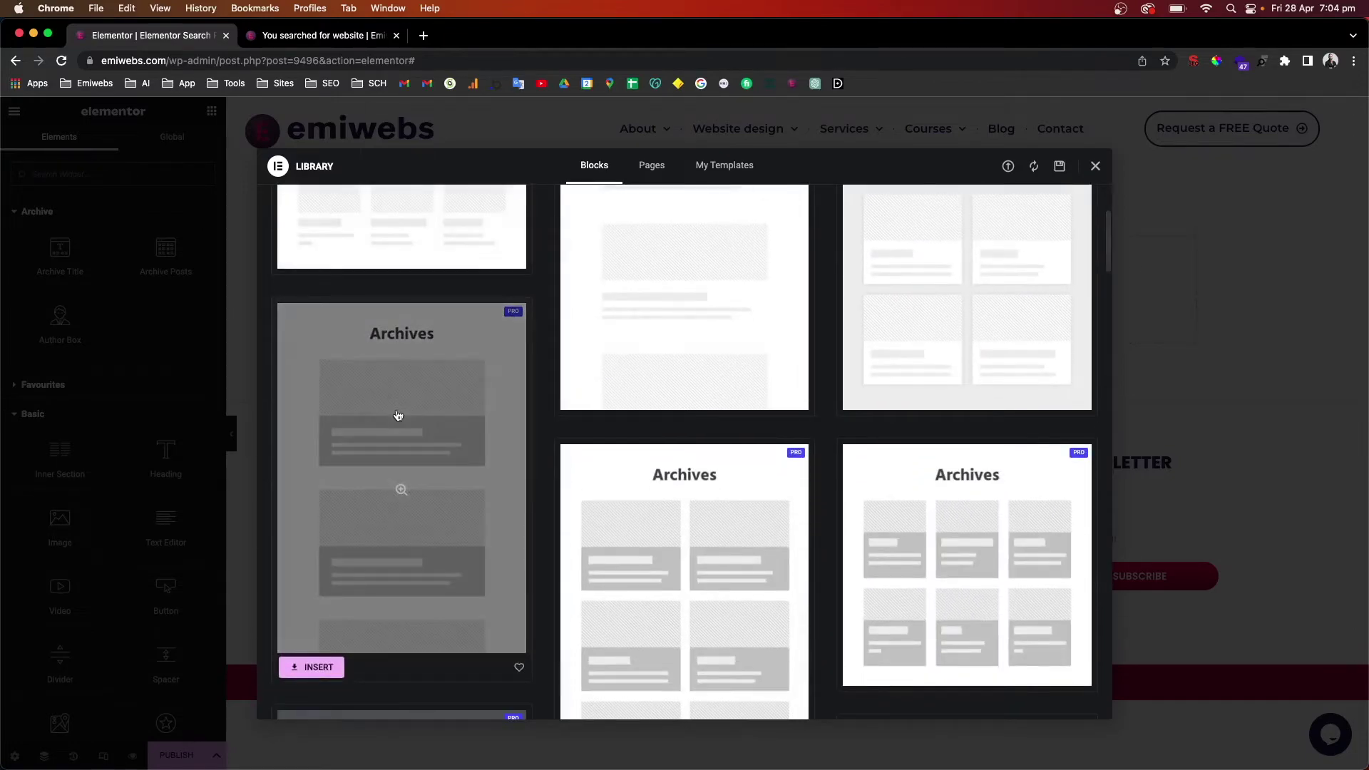
click(398, 416)
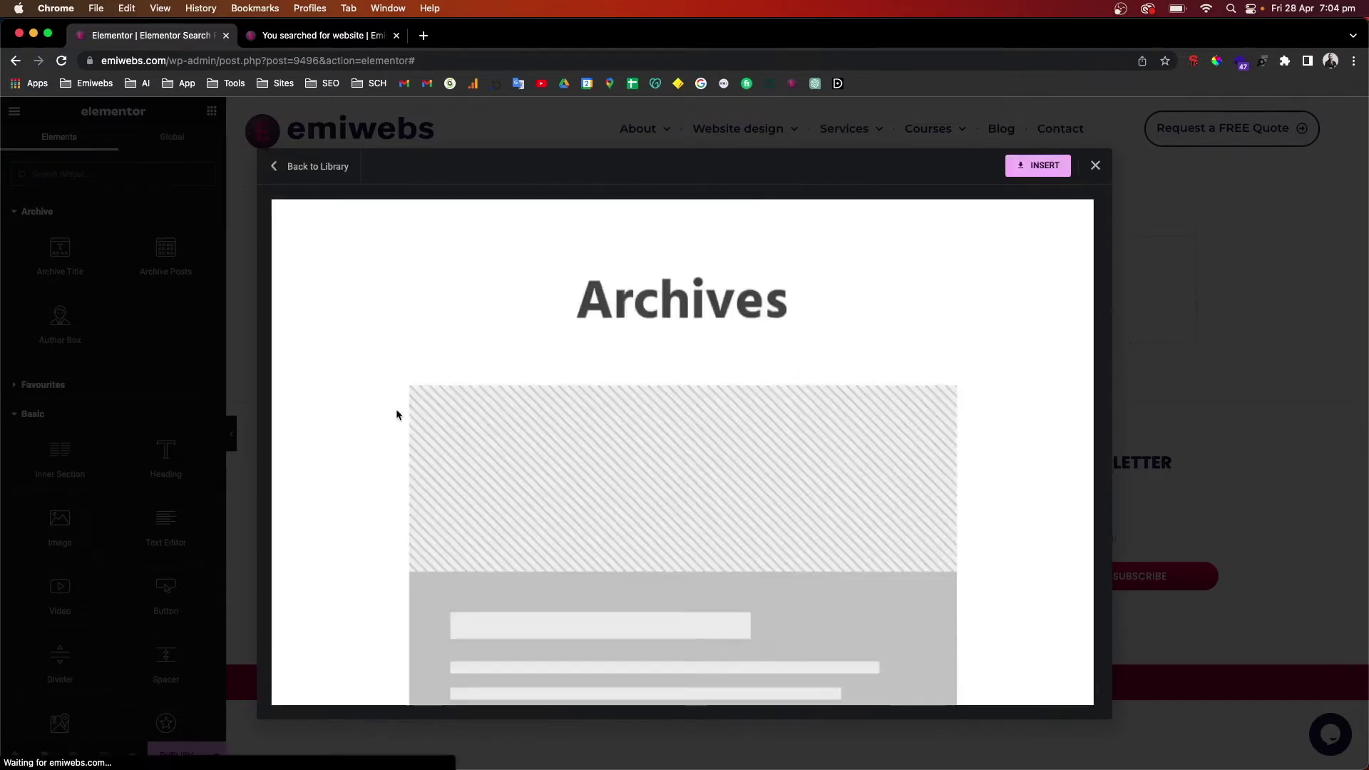
click(1036, 165)
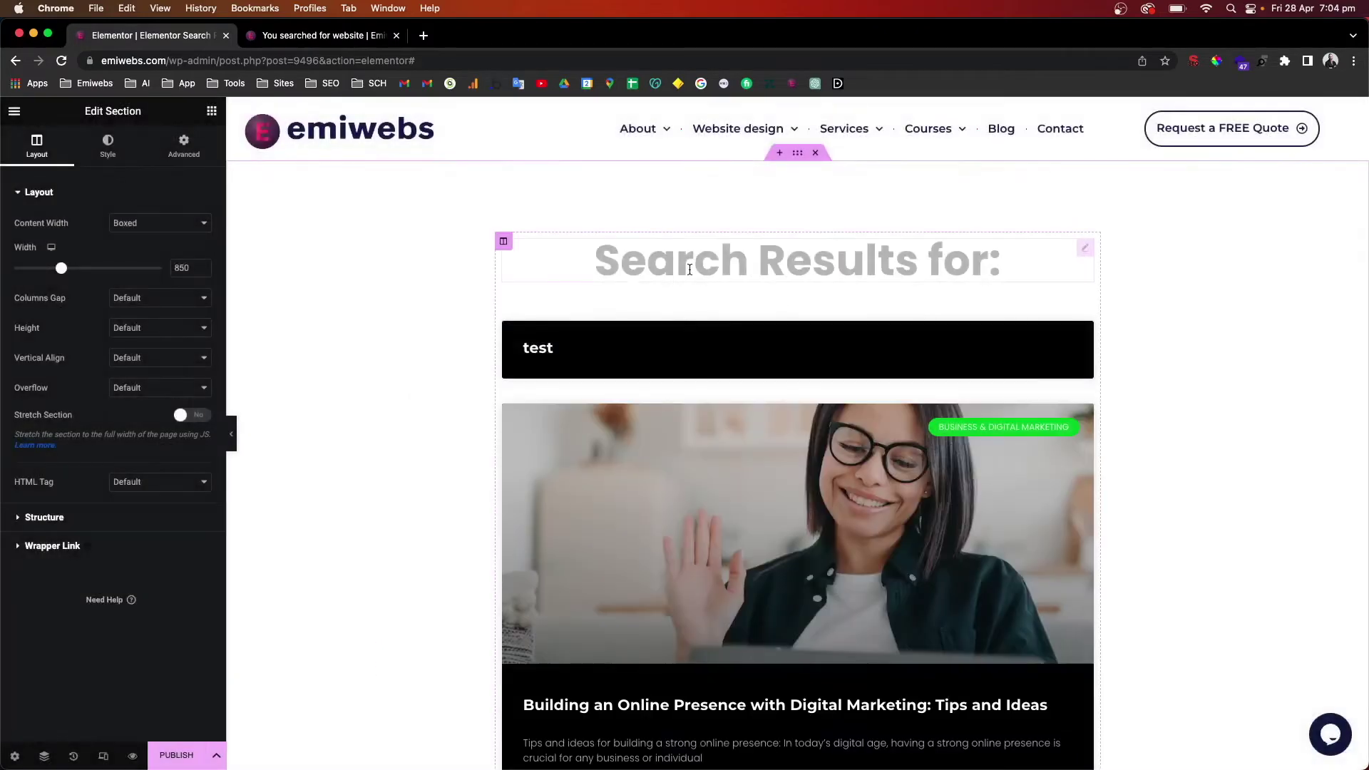
Scroll through the canvas to review the inserted Archives heading and post cards
scroll(689, 270, down, 1)
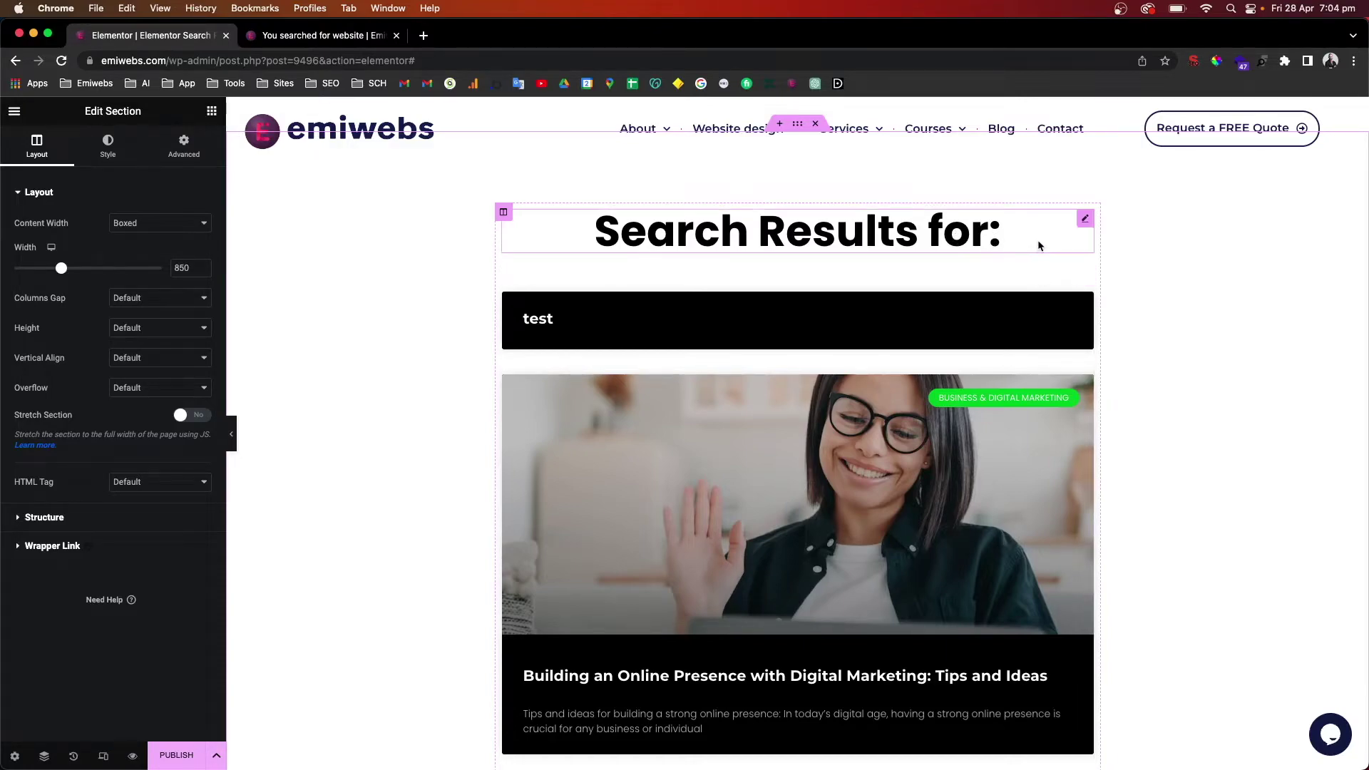
scroll(1044, 243, down, 5)
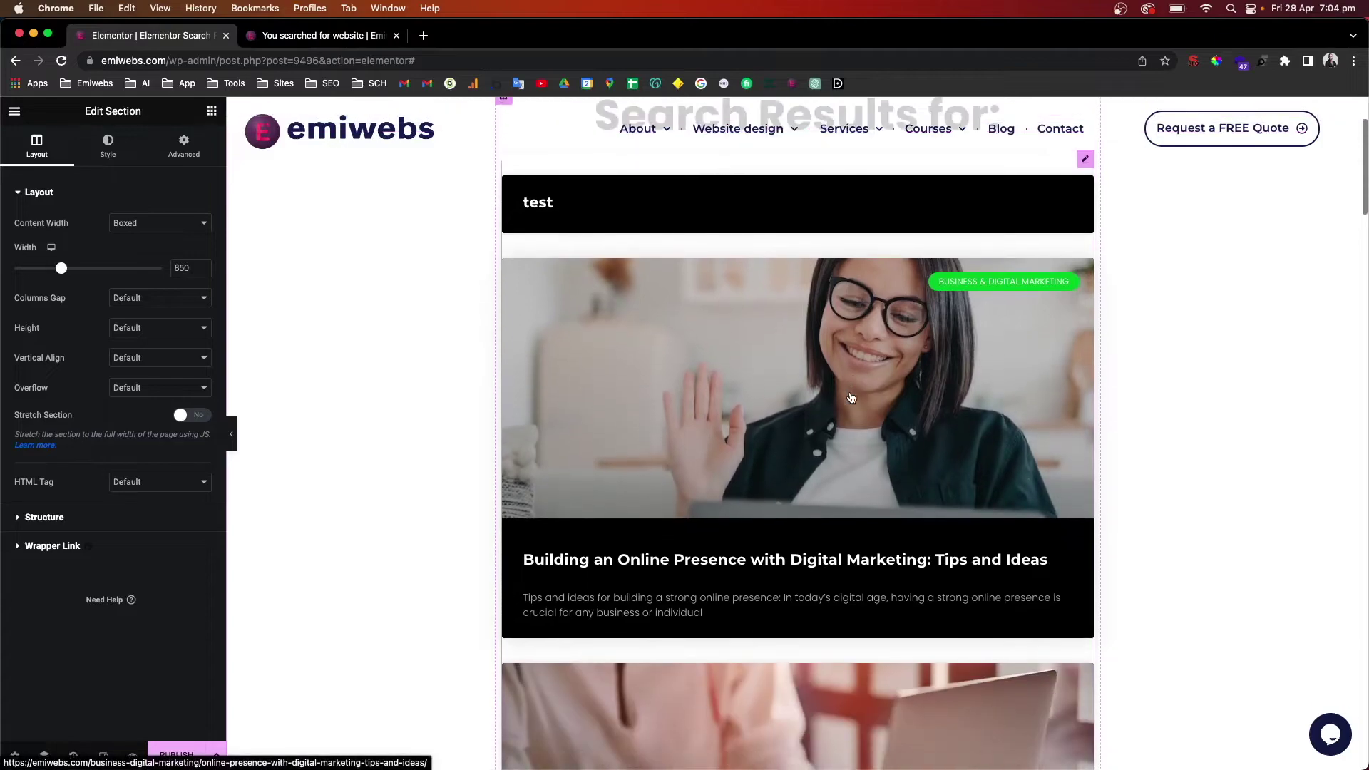
scroll(852, 398, down, 8)
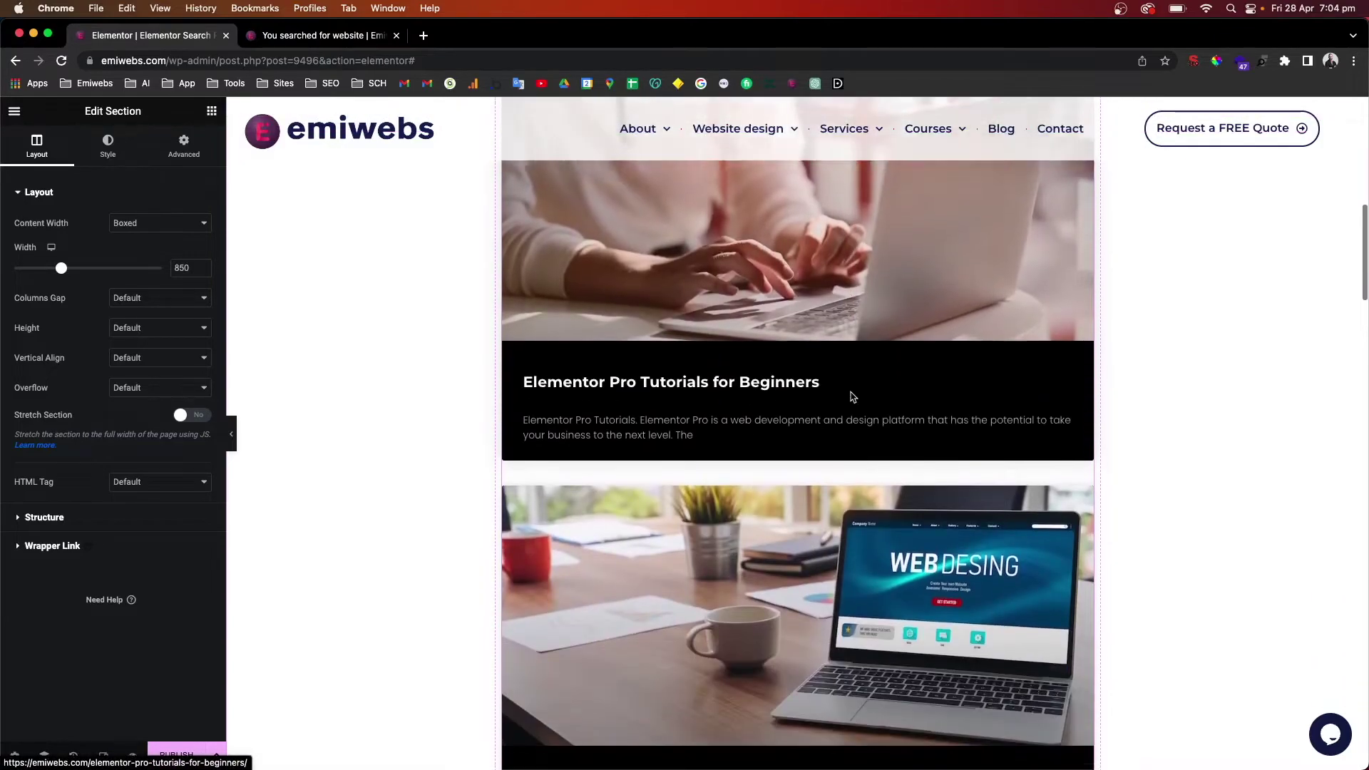
scroll(853, 398, down, 3)
scroll(853, 397, up, 10)
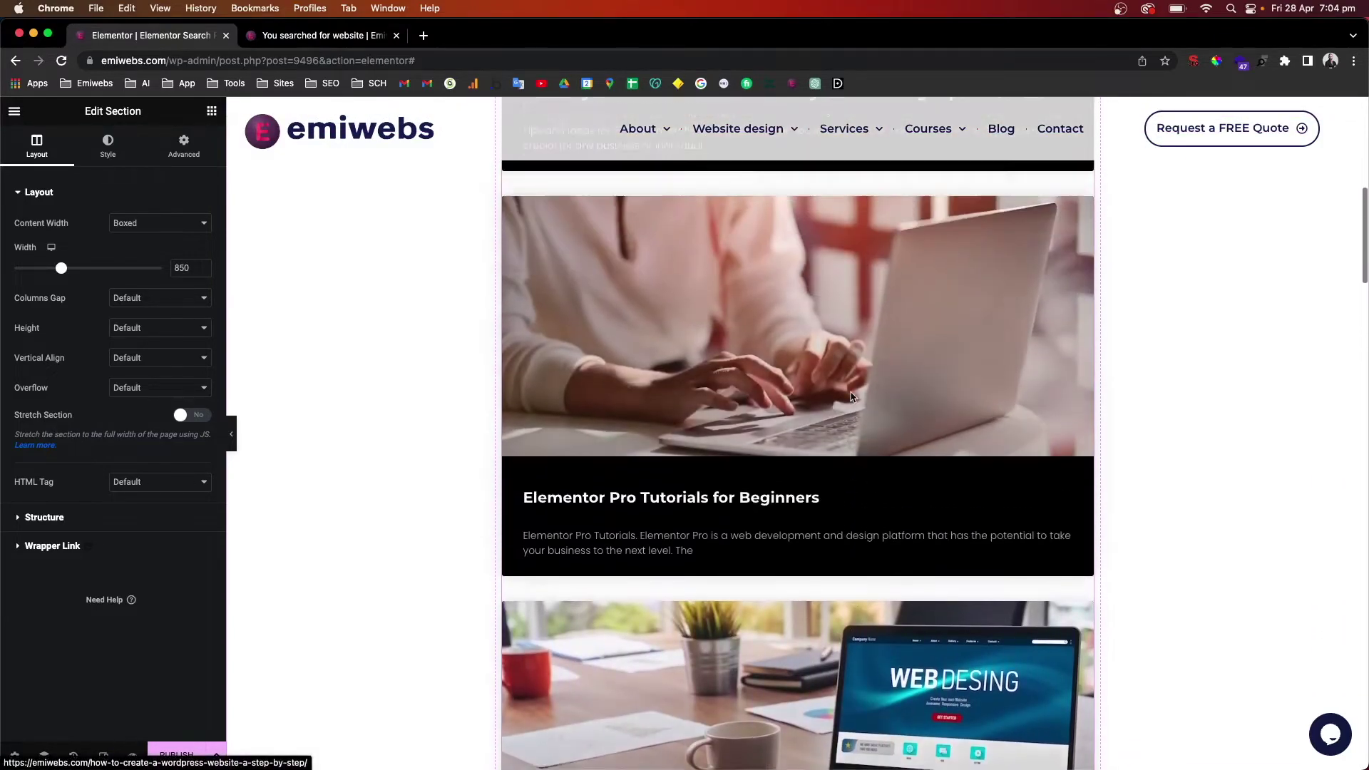
scroll(853, 397, up, 6)
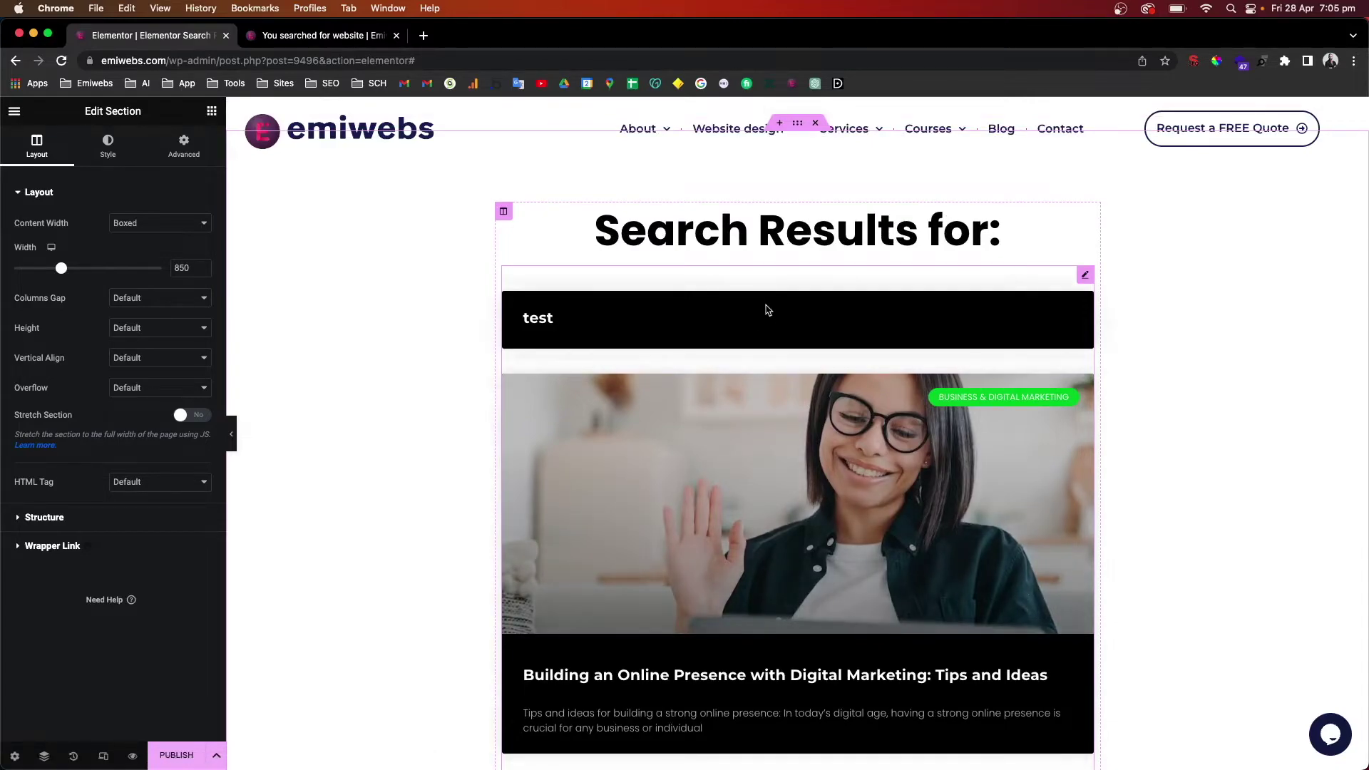
Add a Search Form widget beneath the 'Search Results for:' heading
click(212, 114)
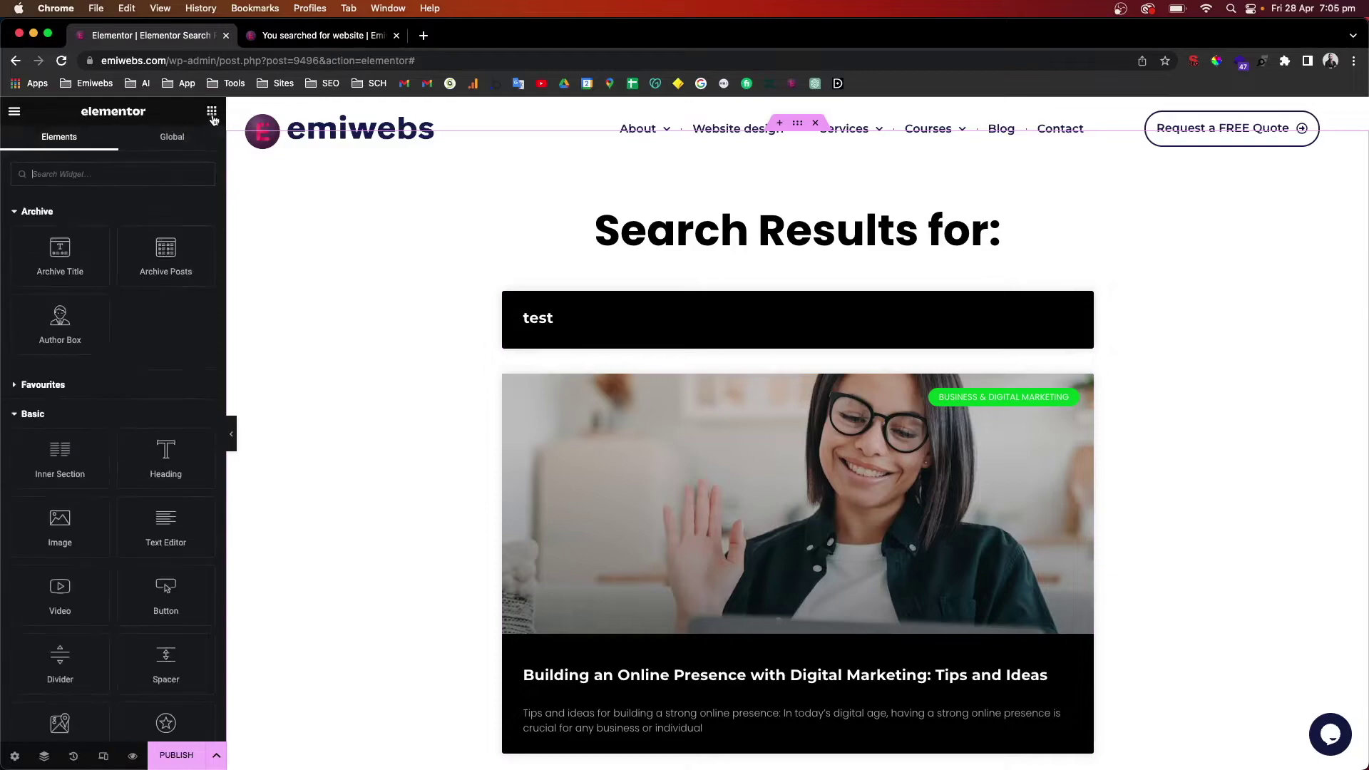
click(134, 174)
text(serach)
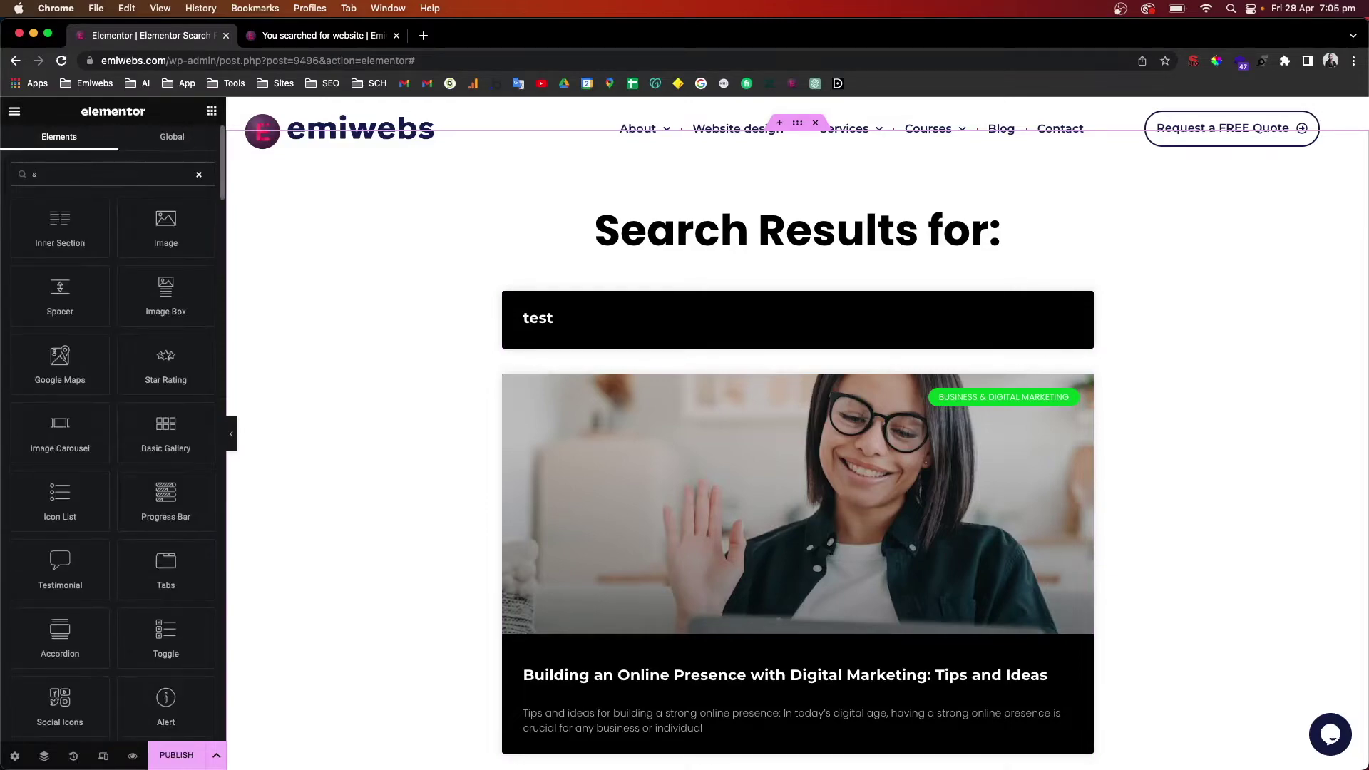
key(BackSpace)
key(BackSpace)
text(arch)
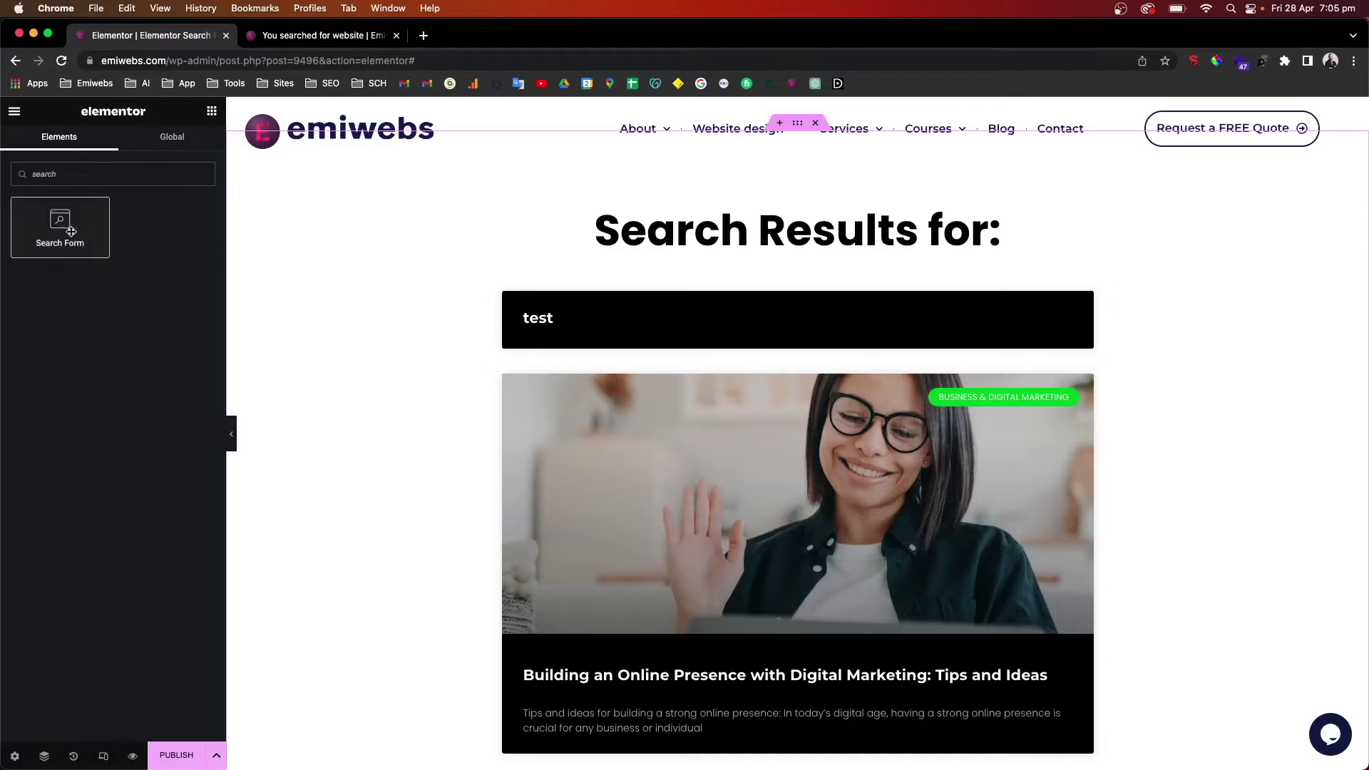
drag(64, 225, 856, 284)
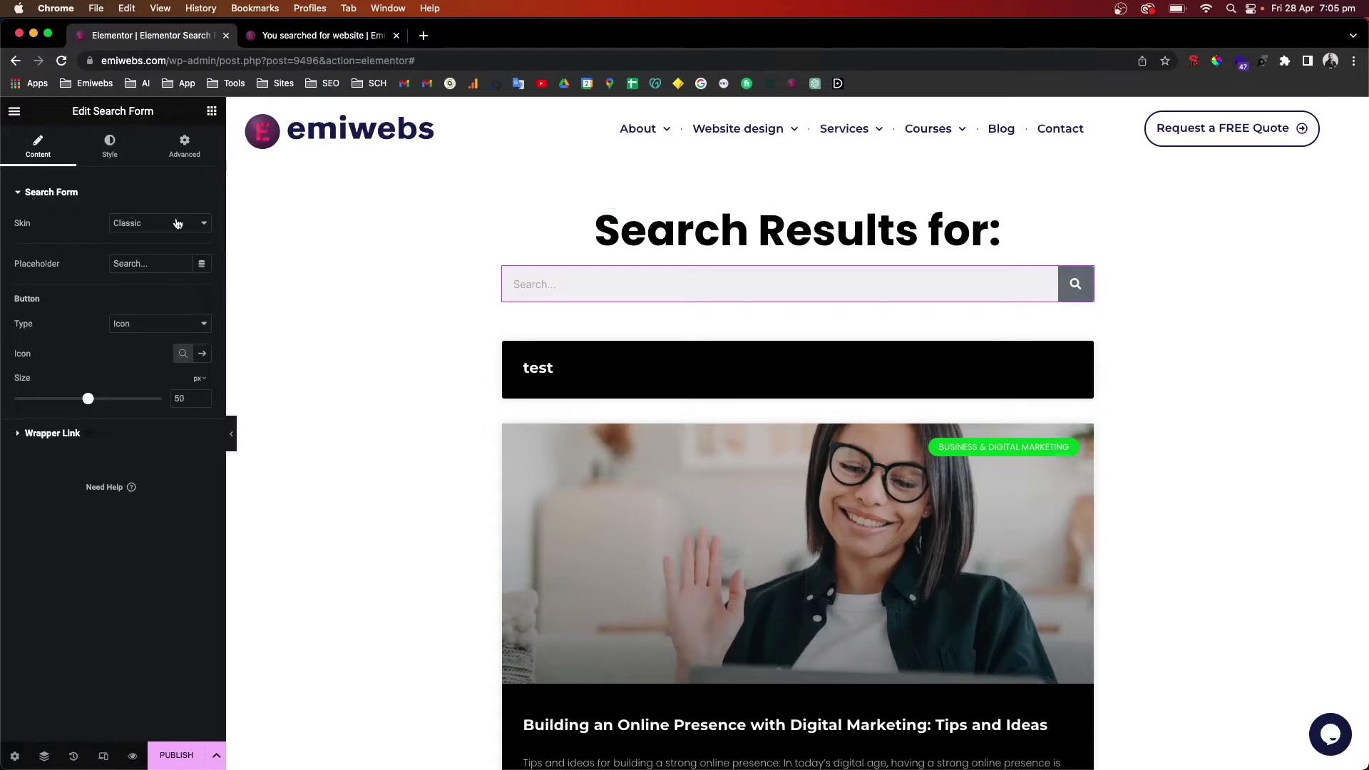
Set the Search Form skin to Full Screen, test its overlay, and align the toggle Right
click(177, 224)
click(176, 239)
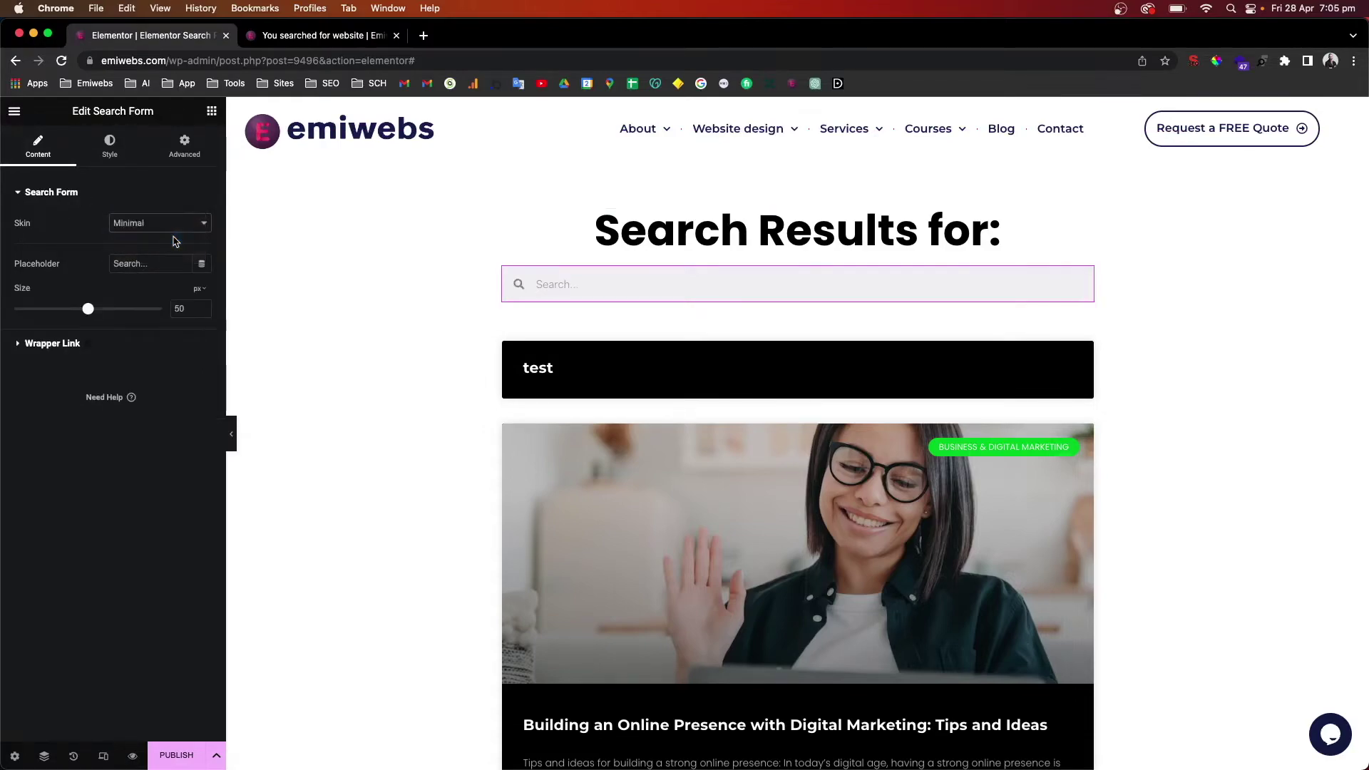
click(136, 225)
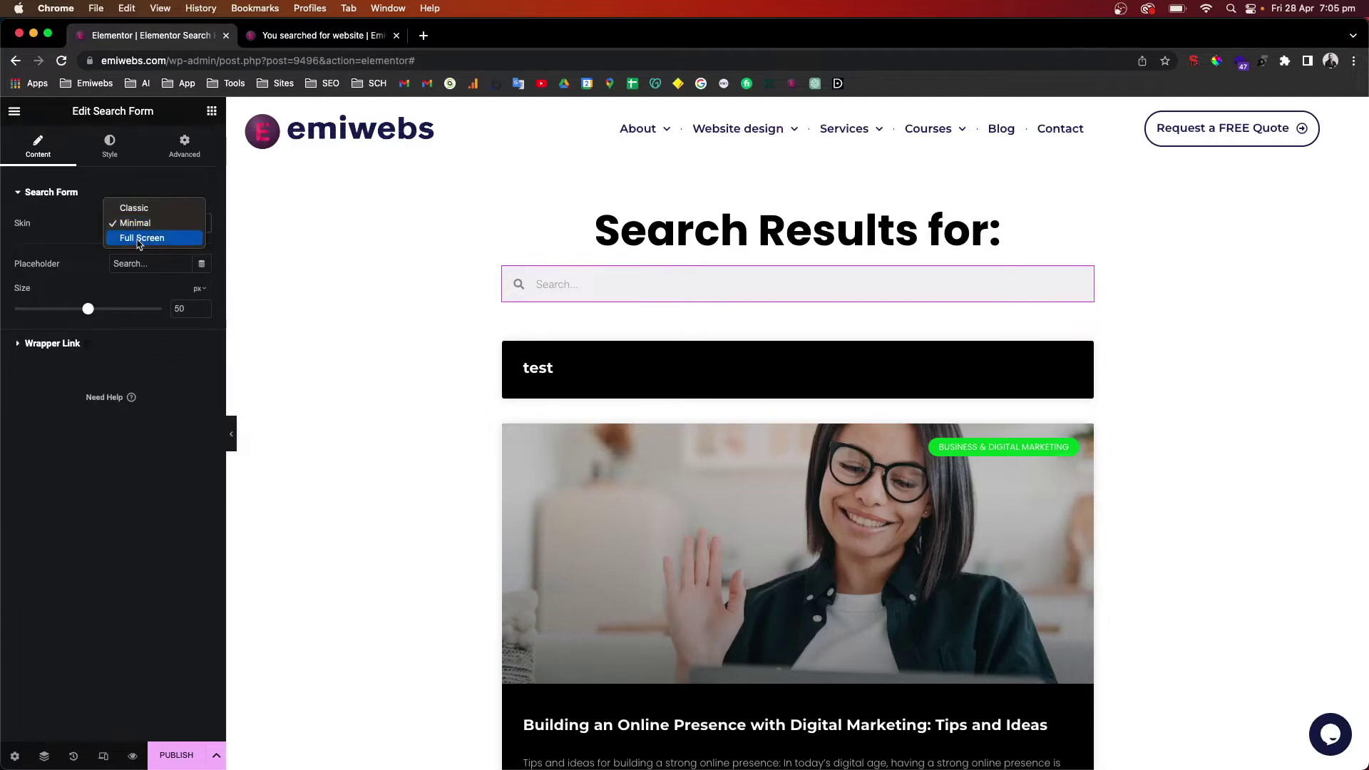
click(139, 240)
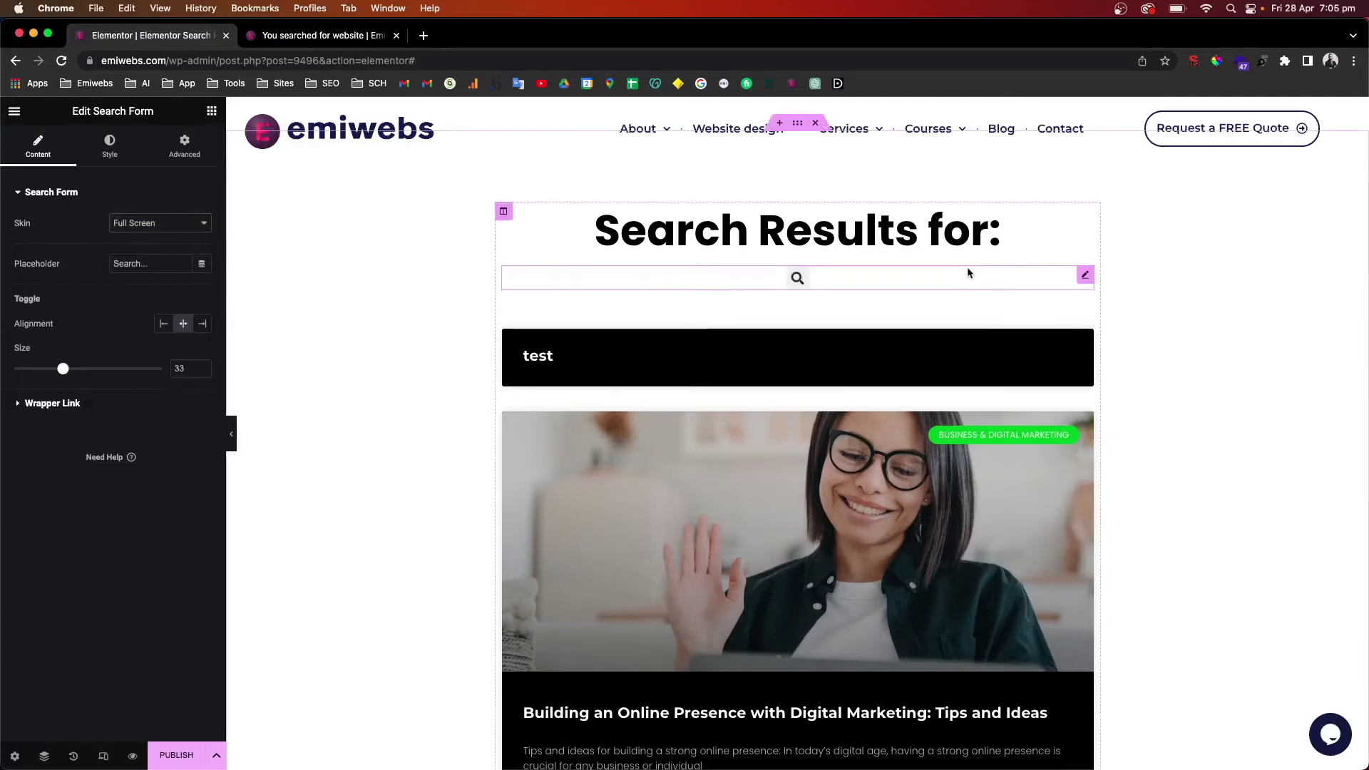
click(798, 279)
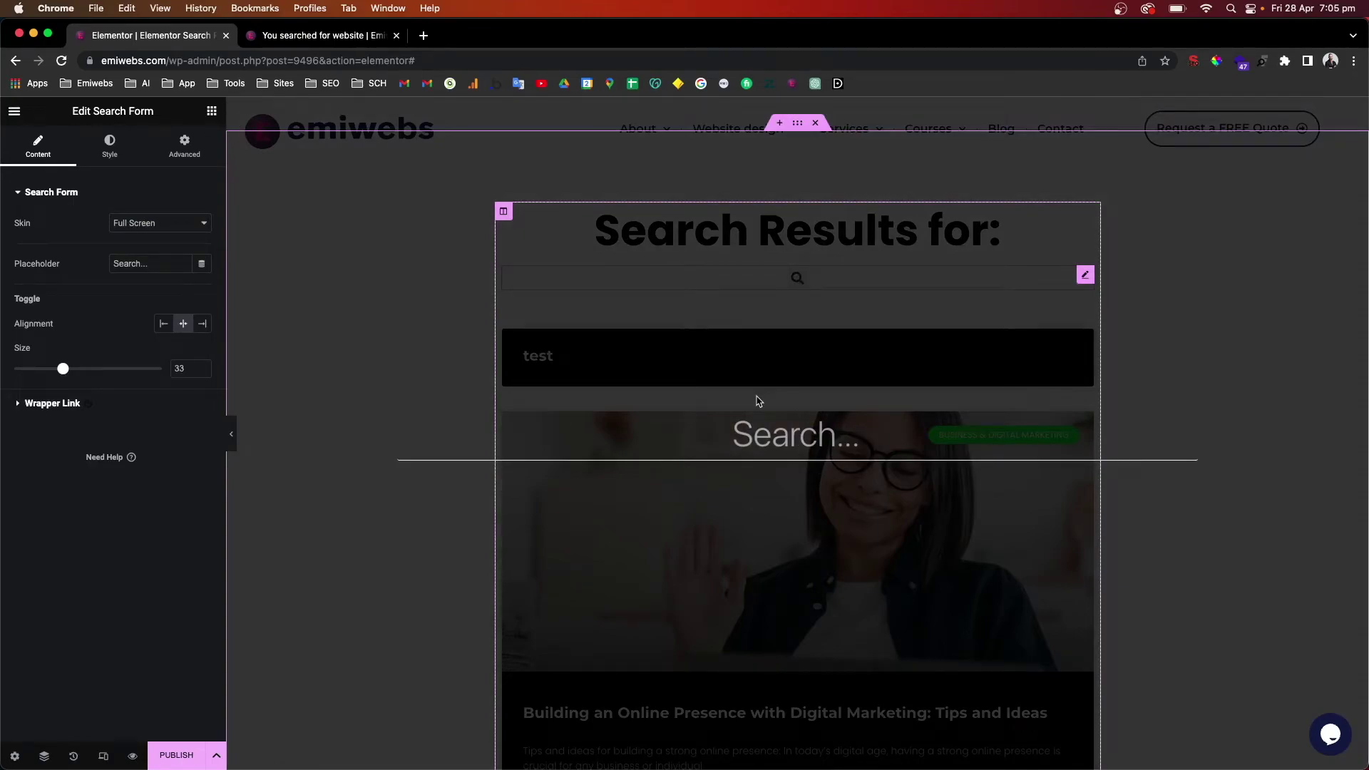
click(778, 482)
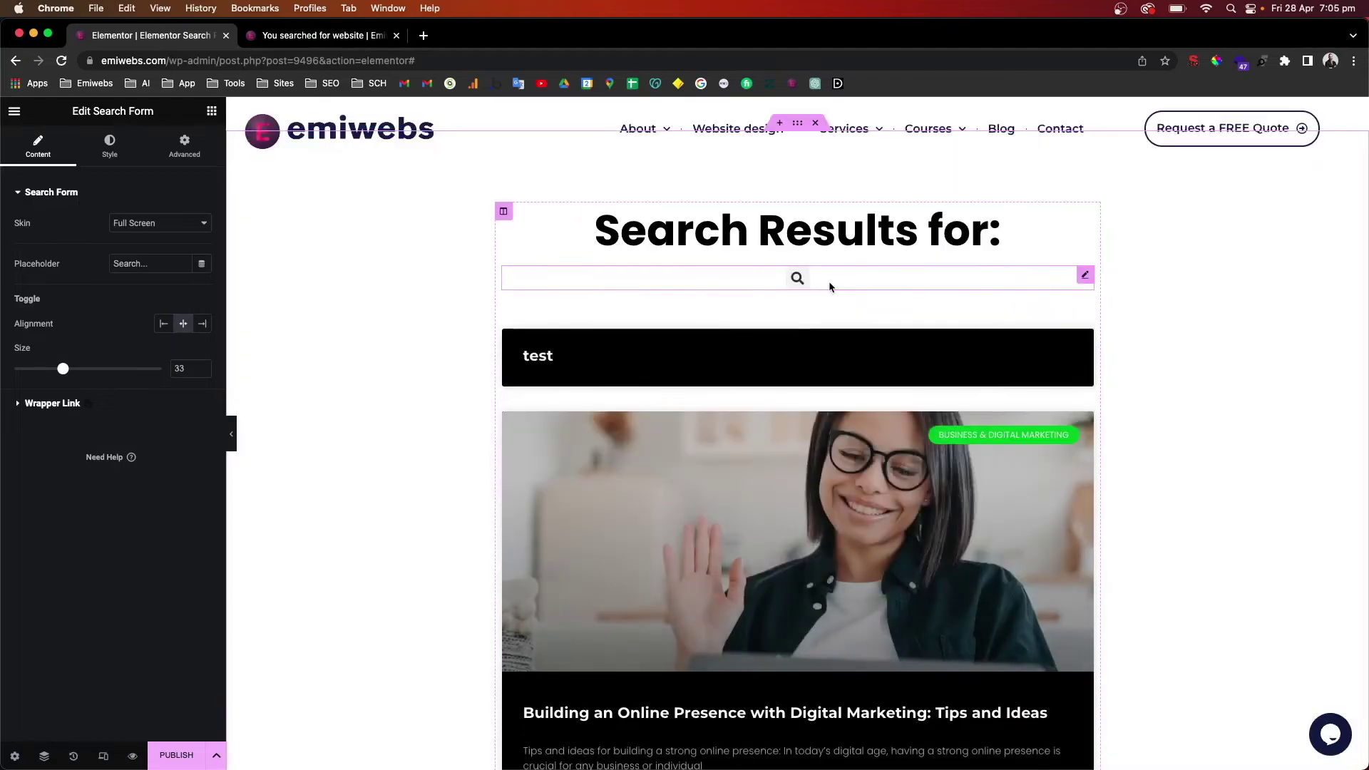
click(202, 325)
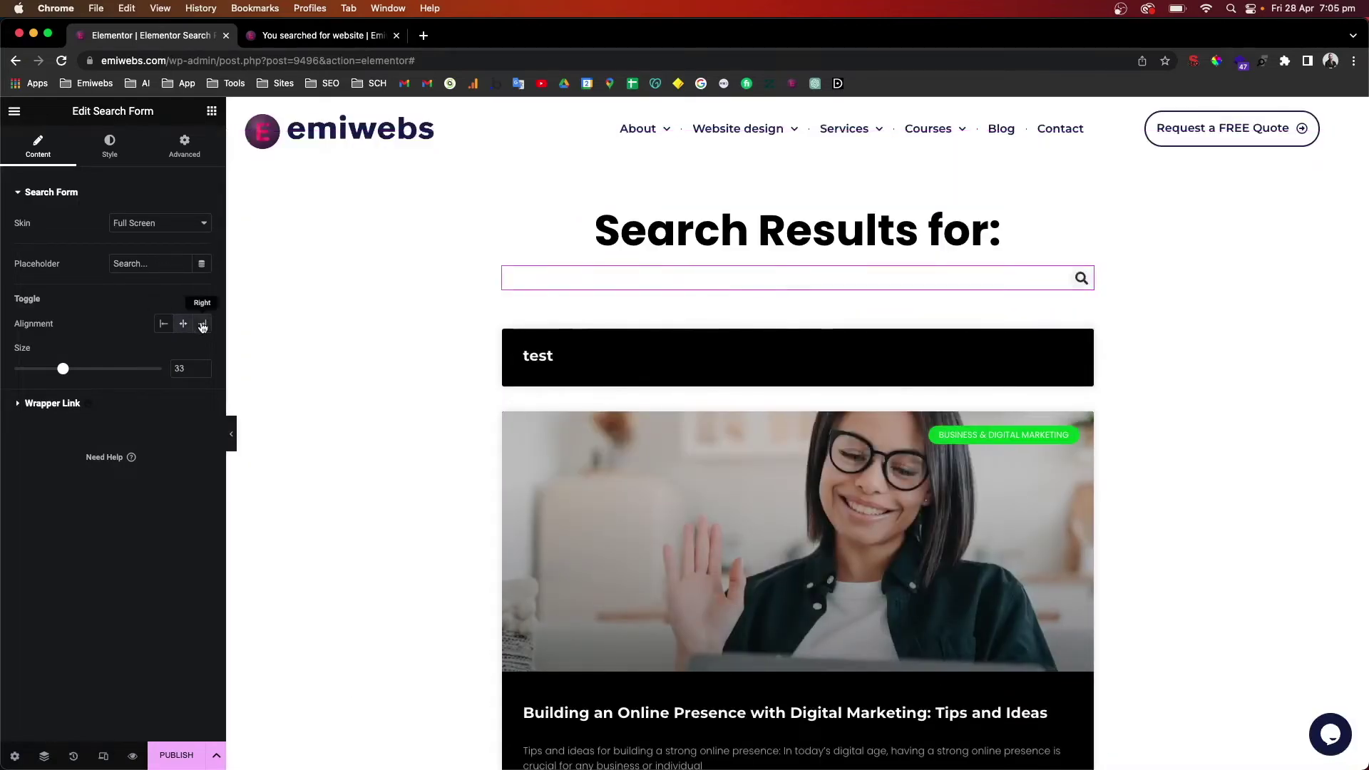
Give the search a Dark Blue overlay, Dark Blue toggle background and White icon
click(119, 149)
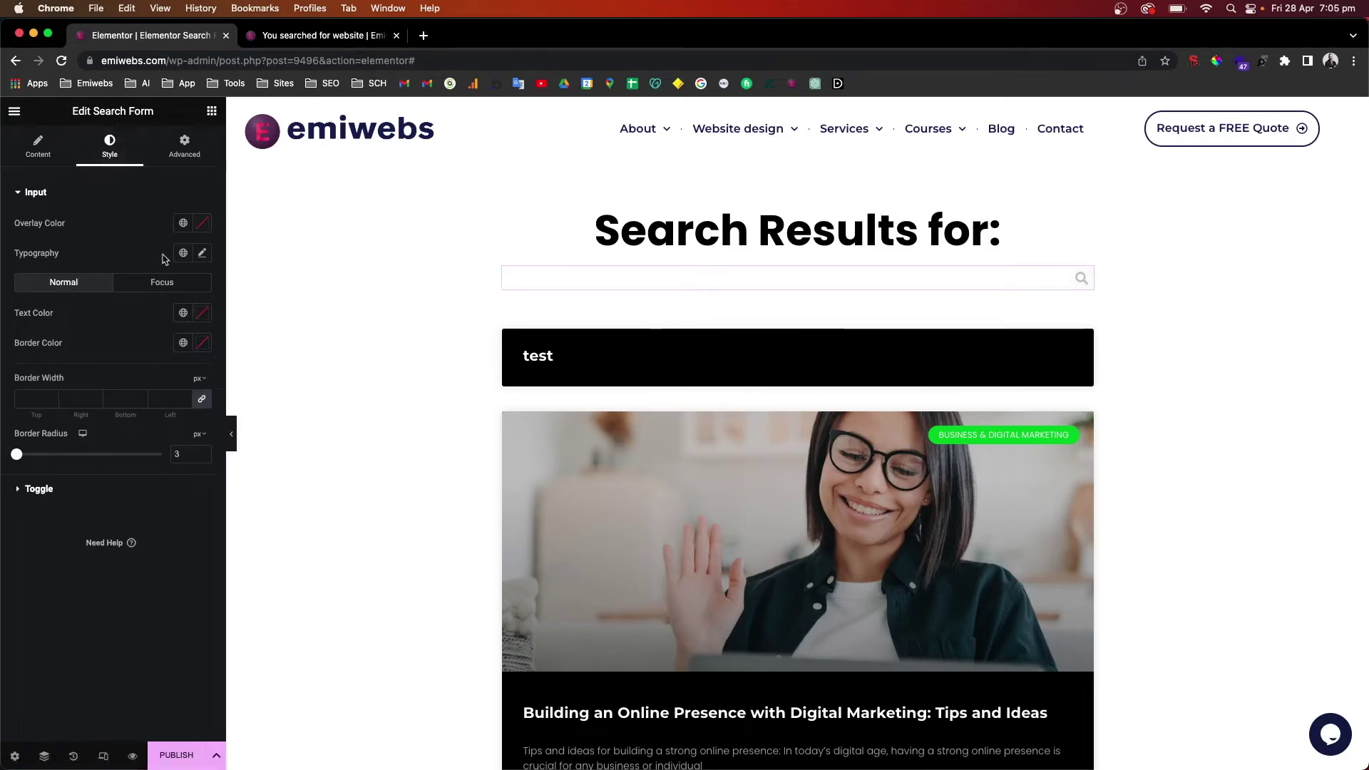
click(183, 223)
click(101, 287)
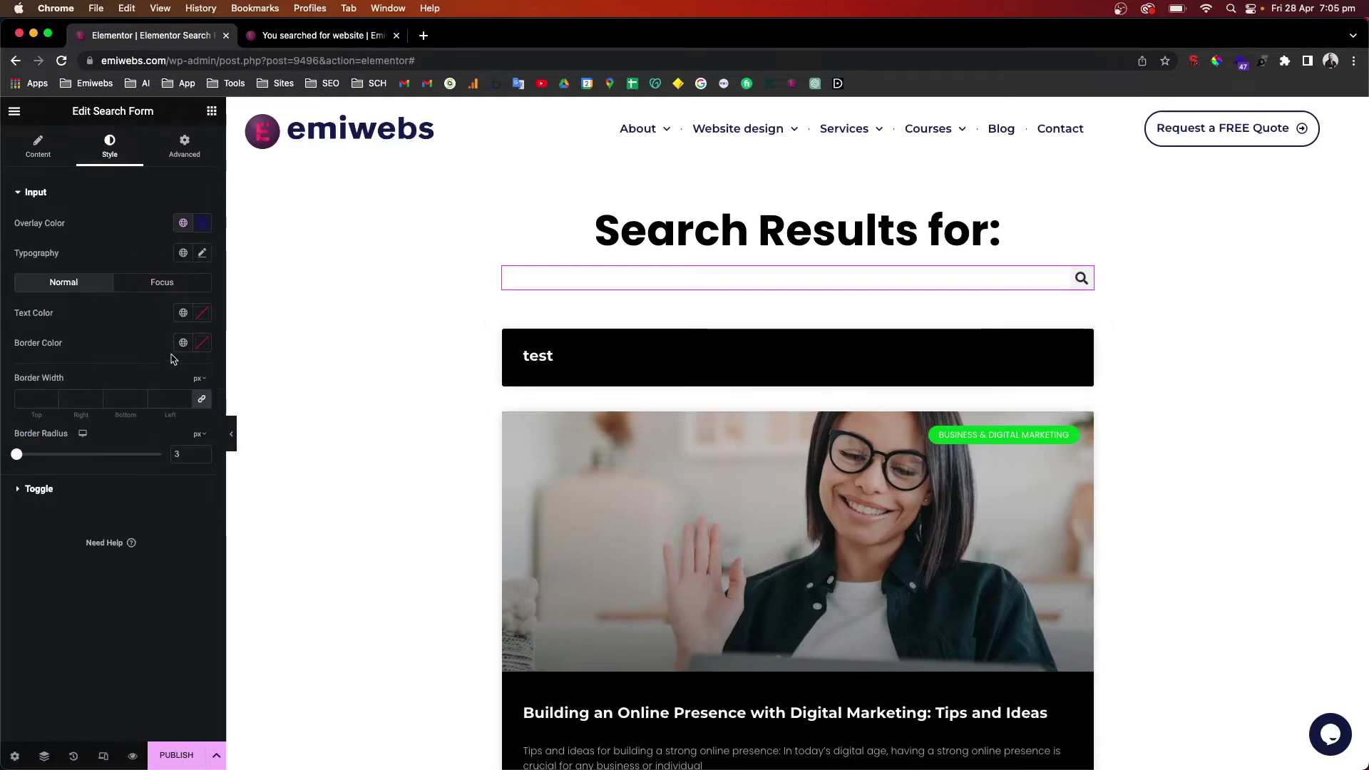
click(38, 488)
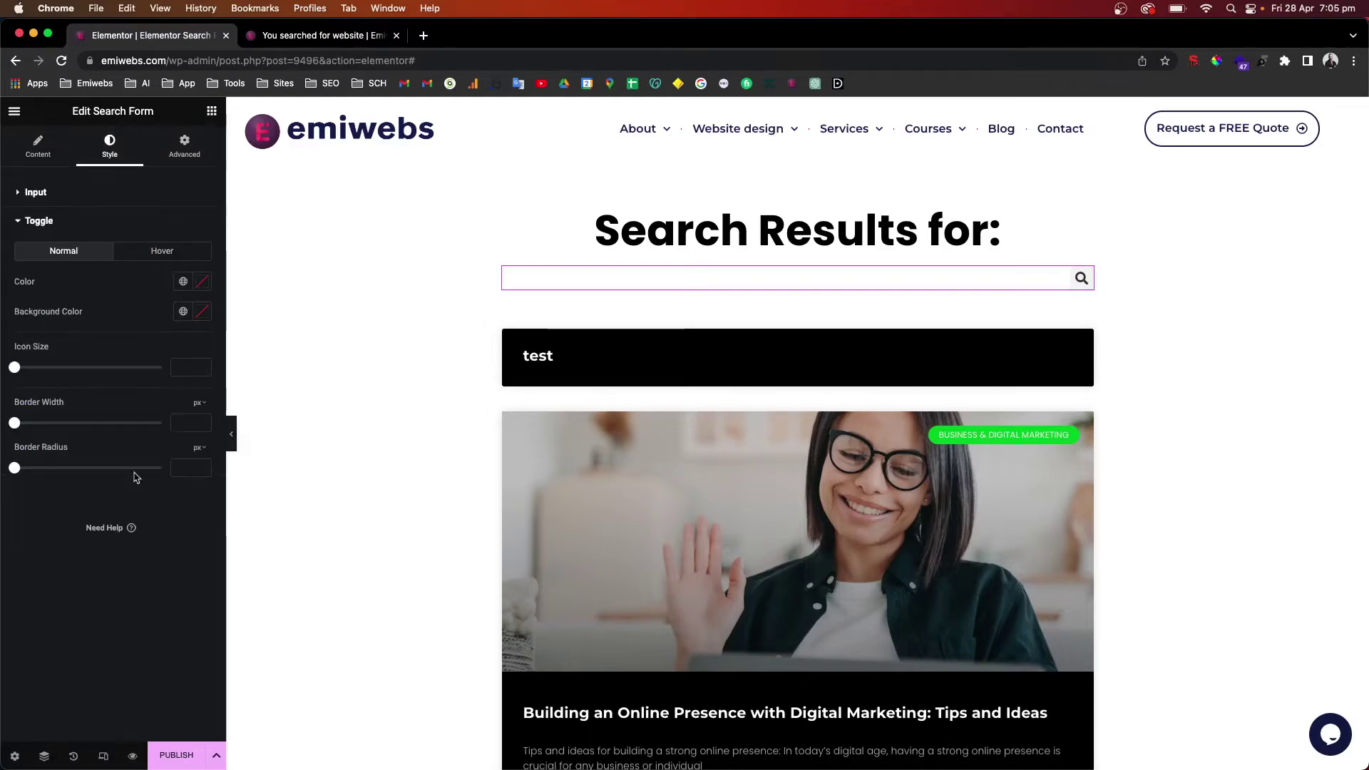
click(181, 311)
click(98, 385)
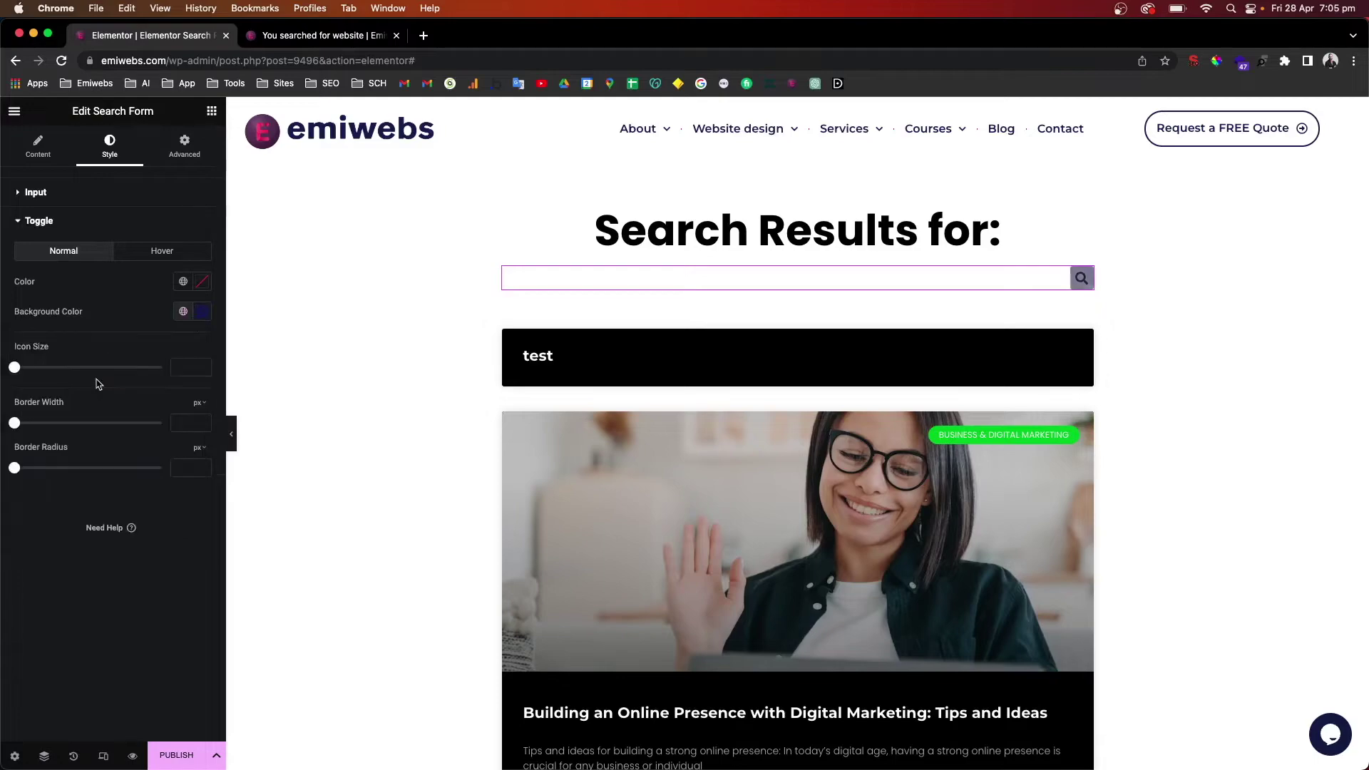
click(183, 282)
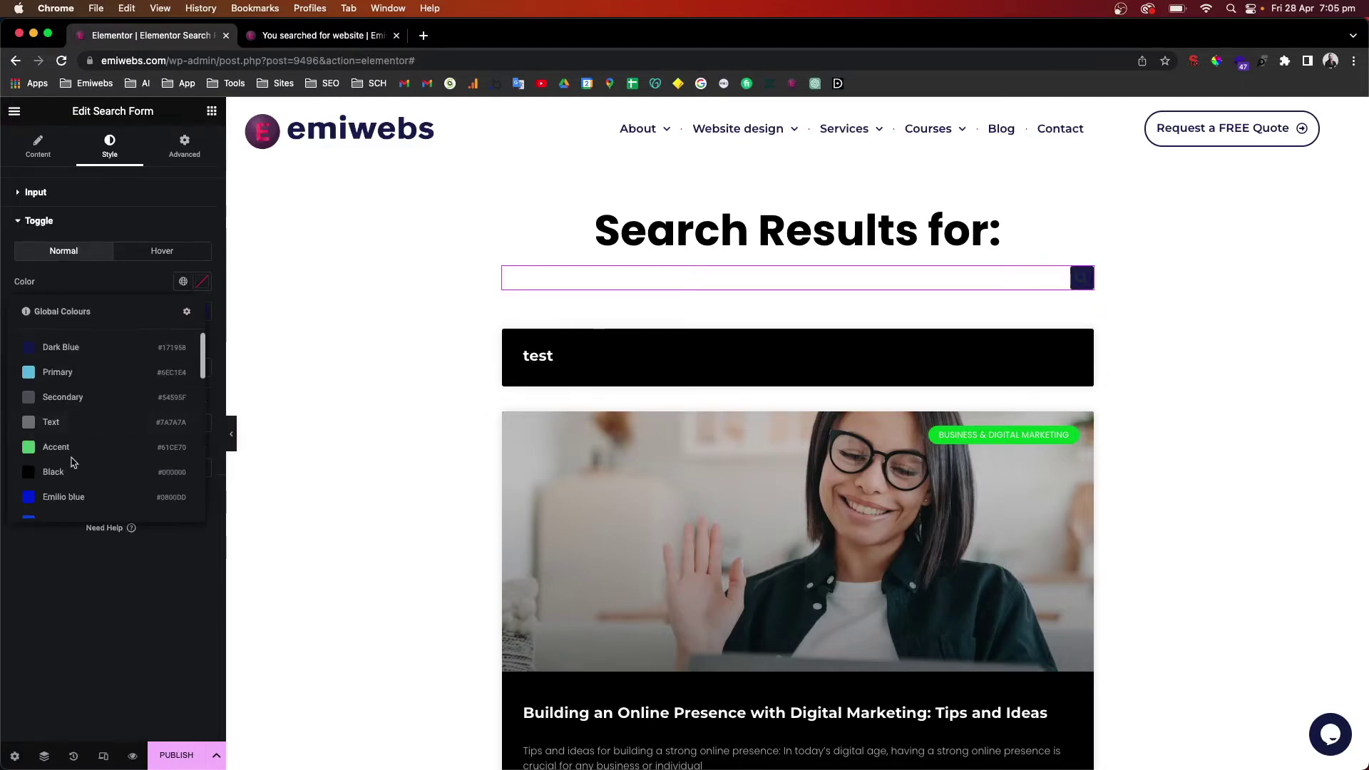
scroll(75, 464, down, 3)
click(75, 463)
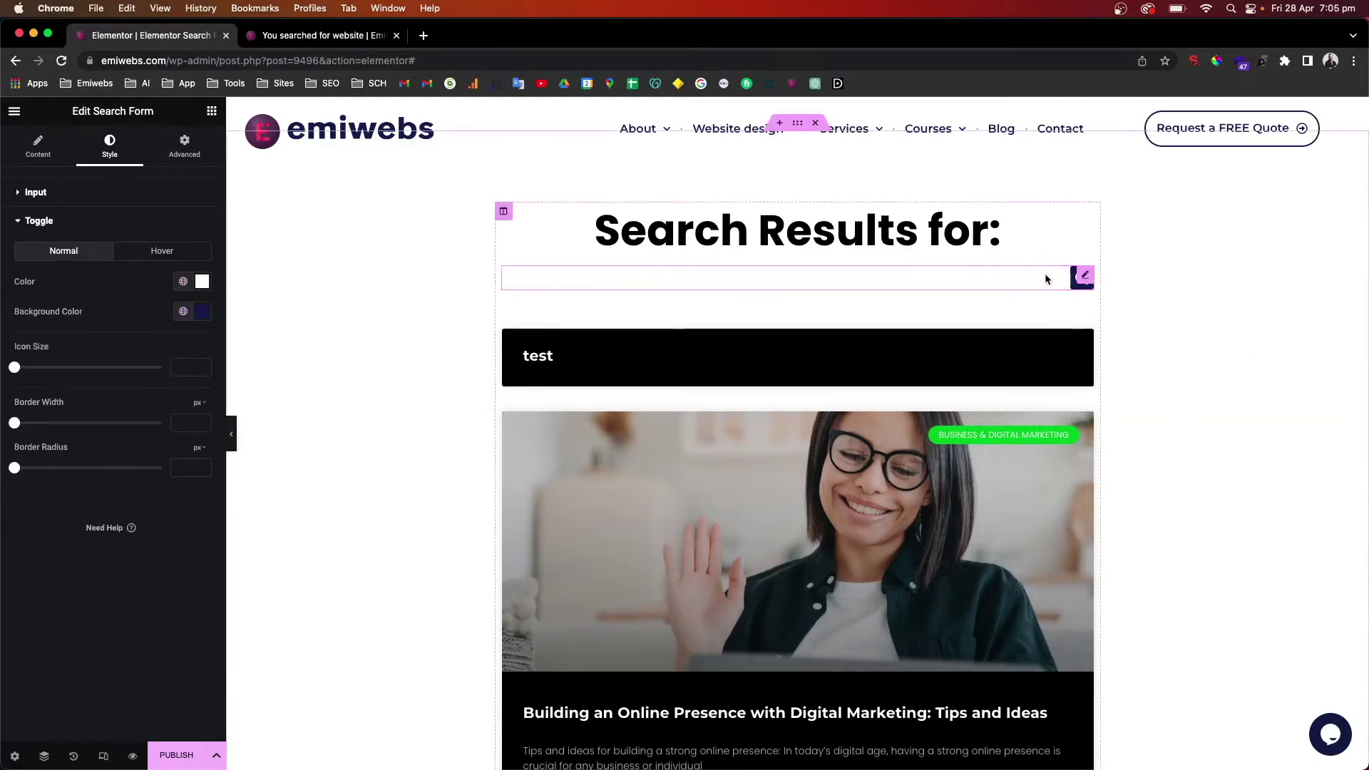
Preview the full-screen search overlay, close it, and select the Archive Posts widget
click(1074, 283)
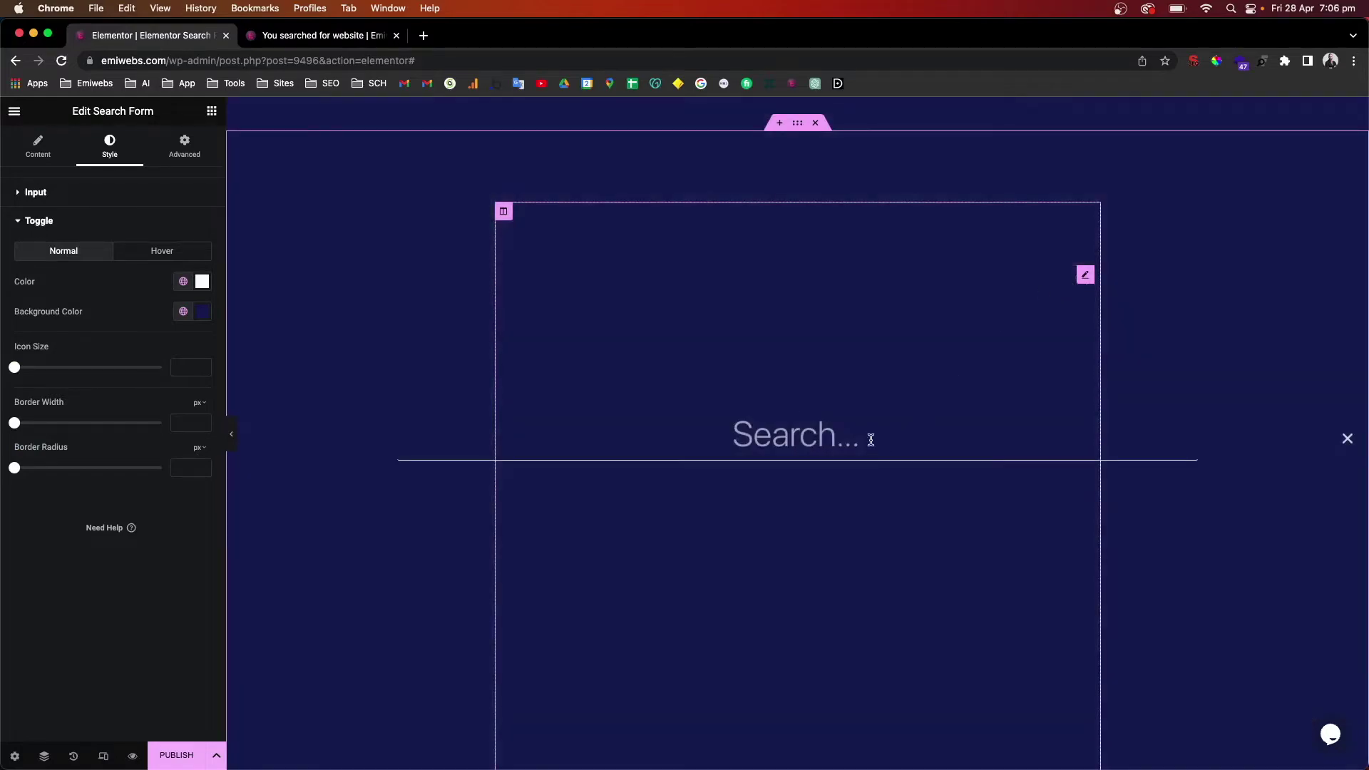
click(1347, 440)
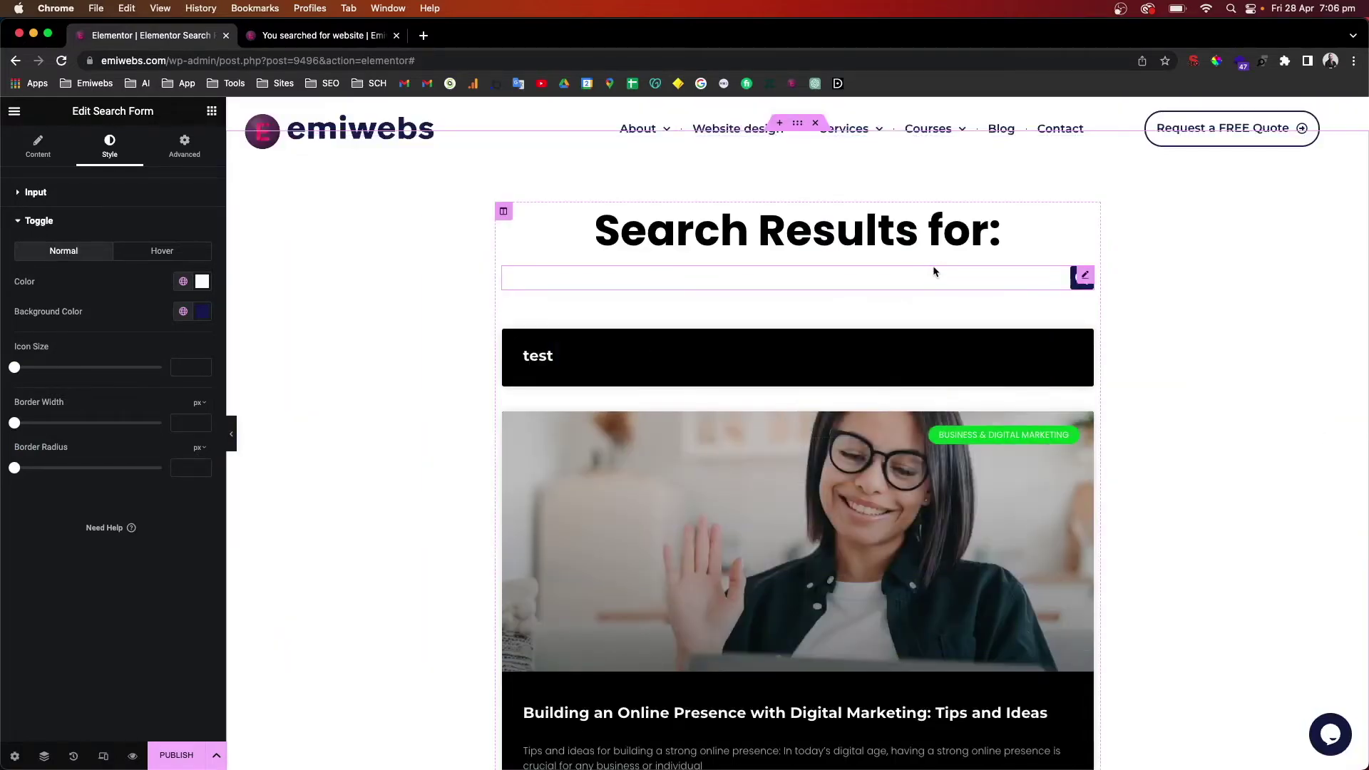
scroll(741, 430, down, 3)
scroll(742, 430, up, 3)
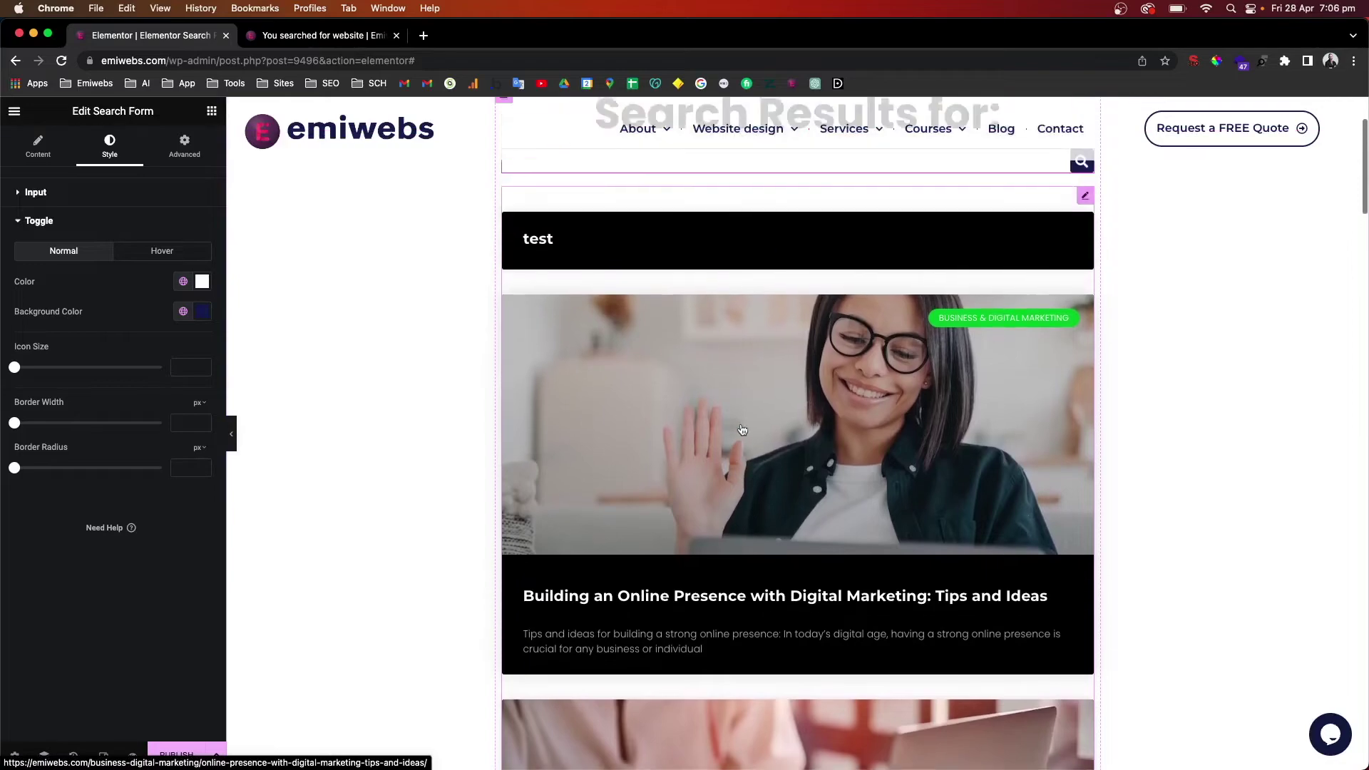
click(759, 395)
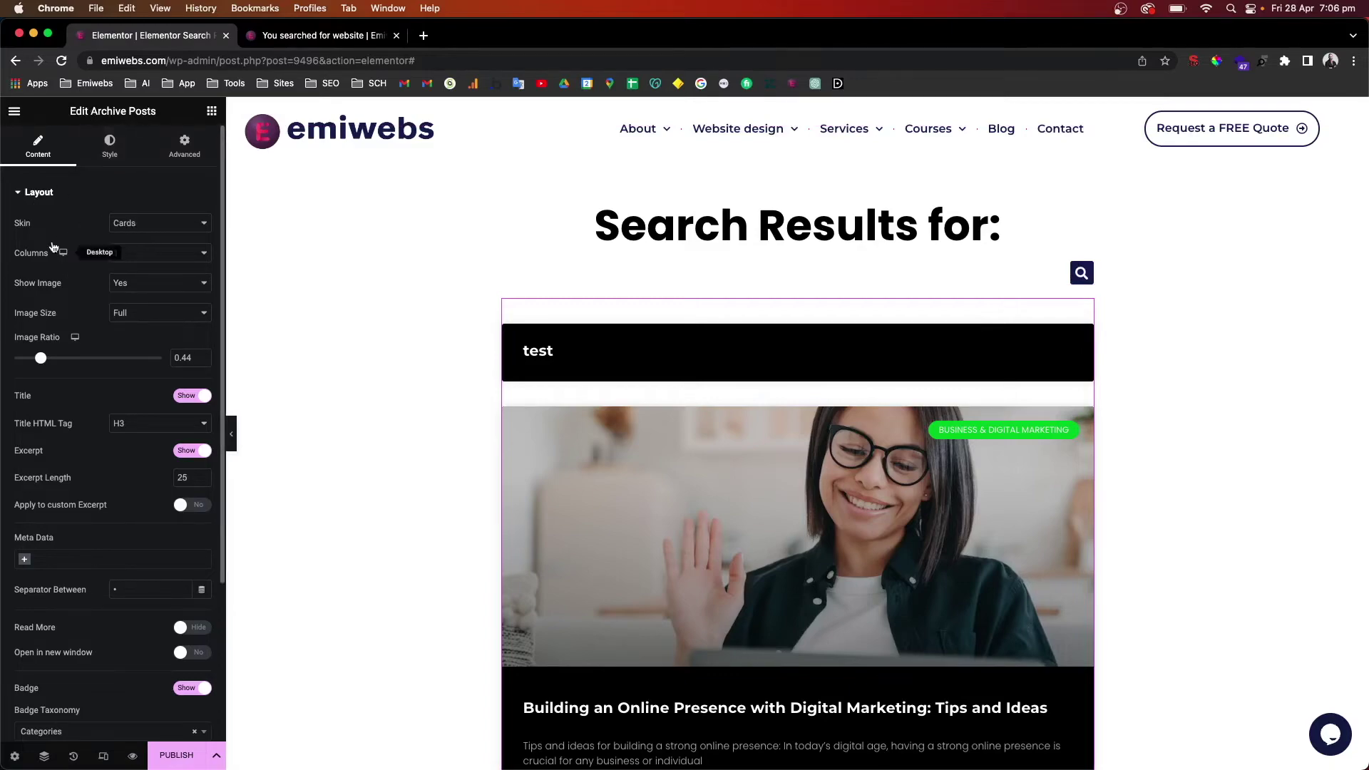
Keep the Archive Posts Cards skin and set Columns to 3
click(150, 231)
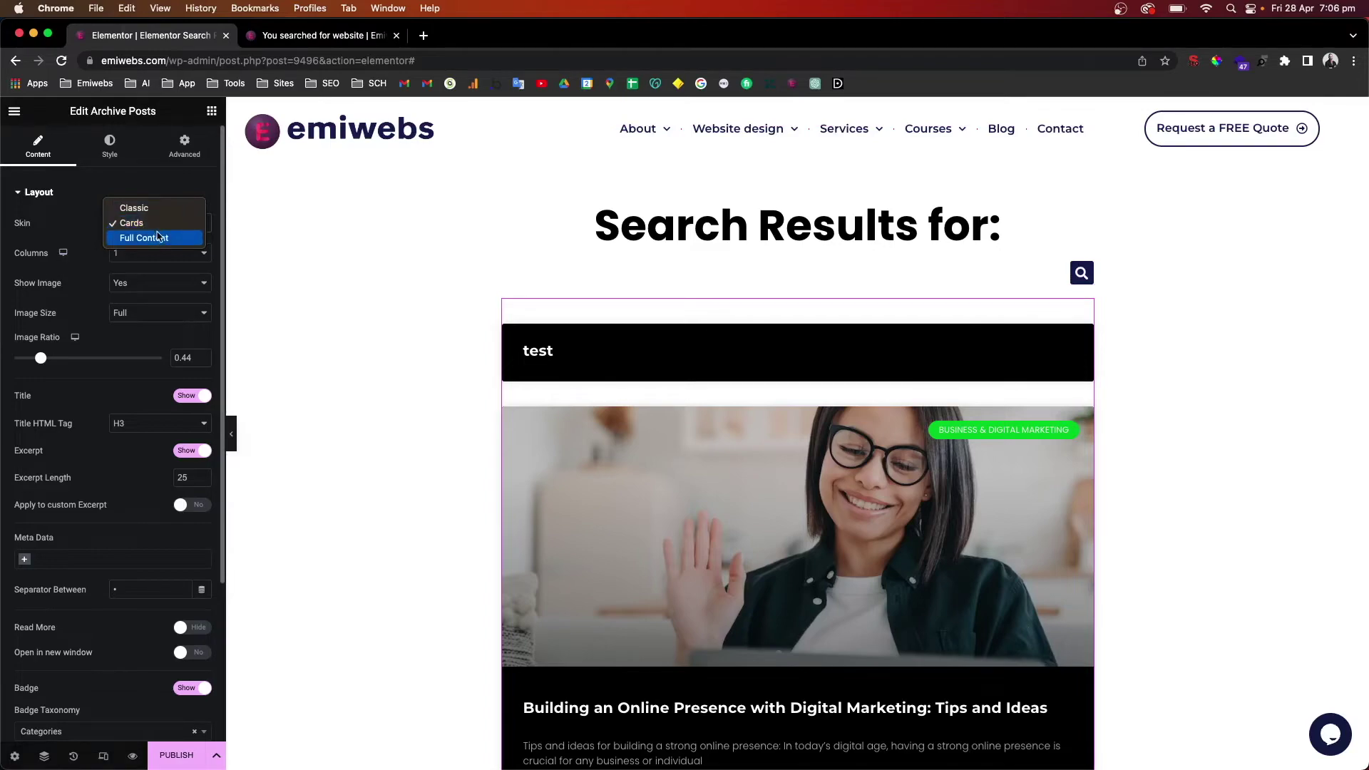
click(160, 225)
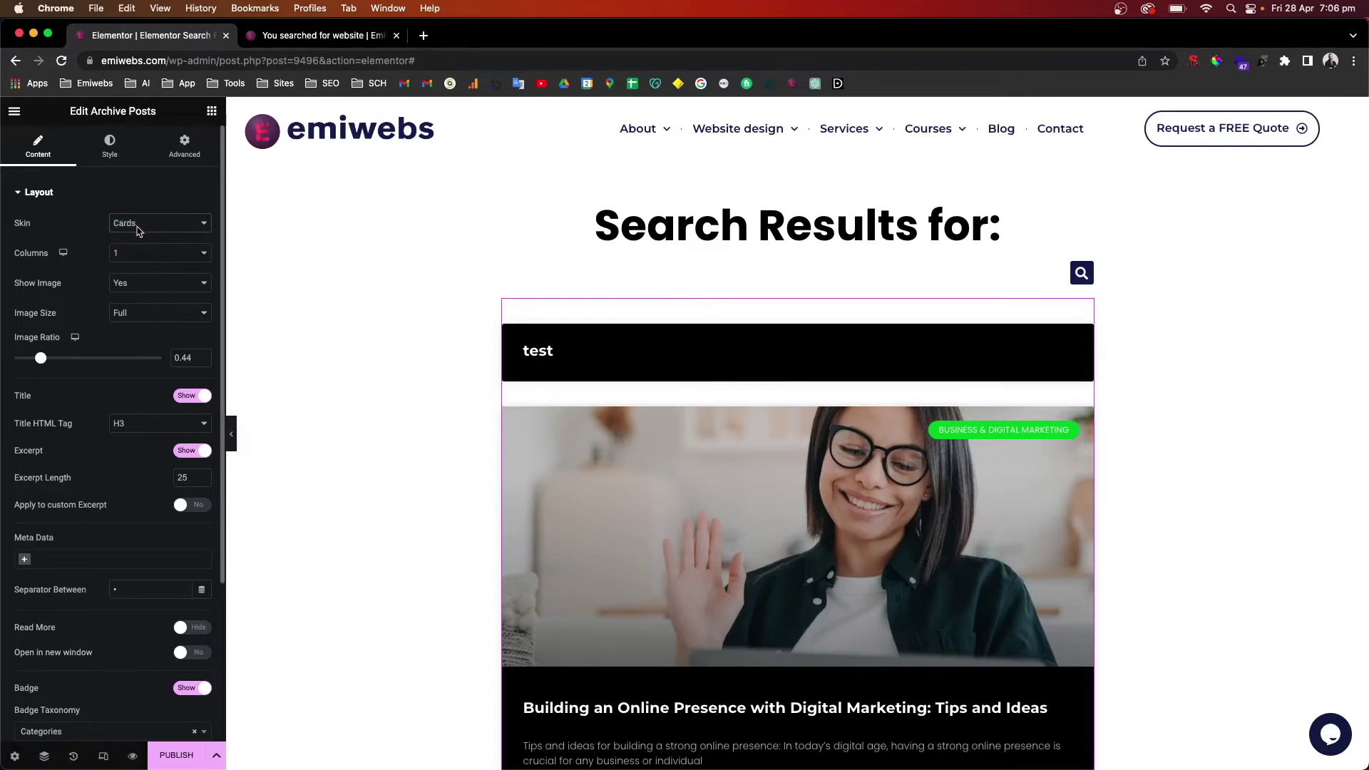
click(135, 255)
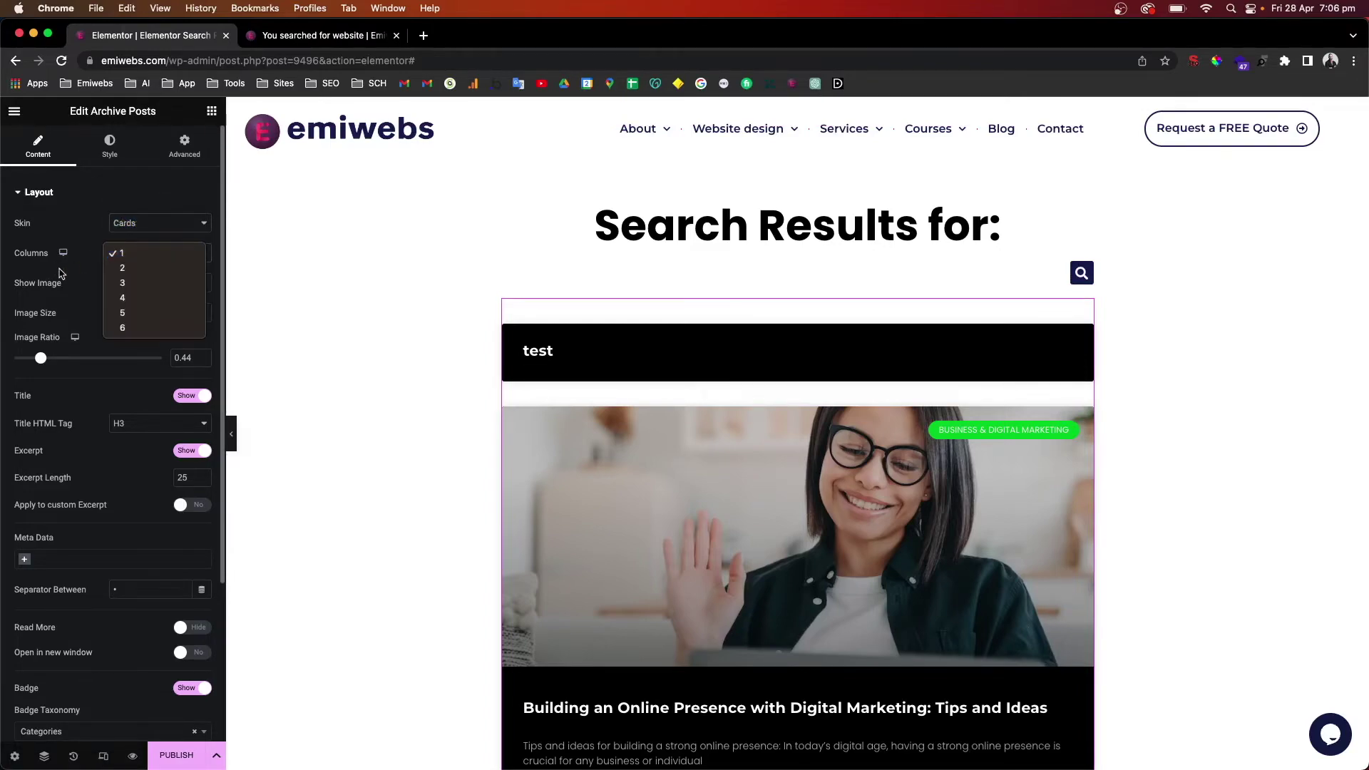
click(124, 283)
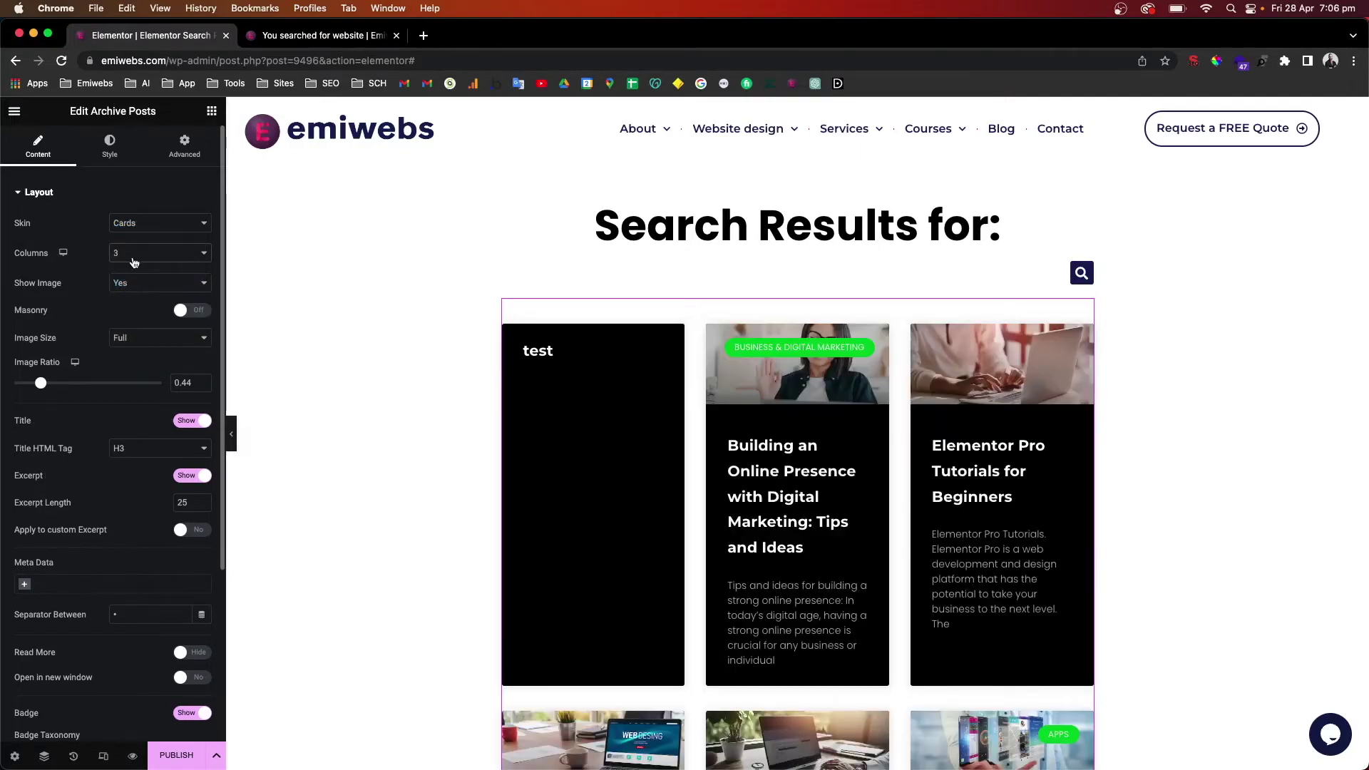
click(111, 150)
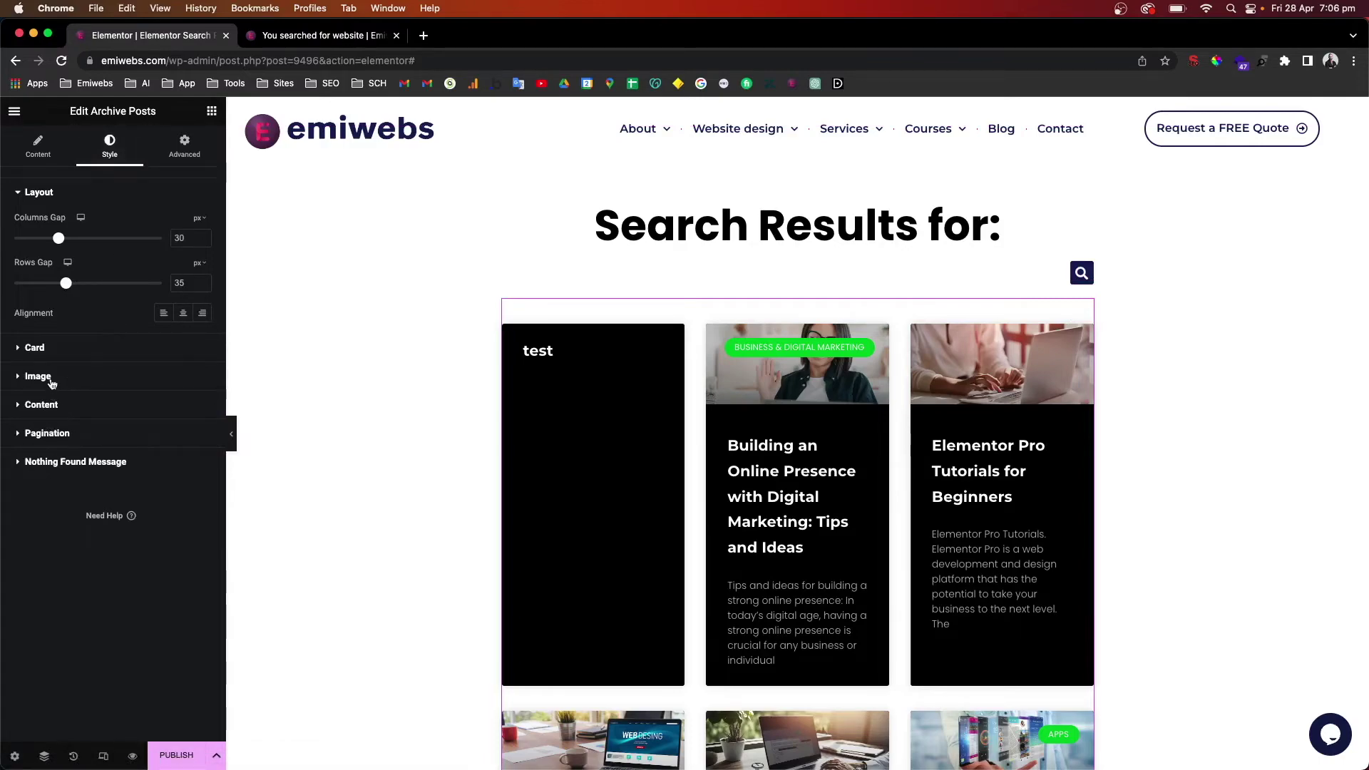
Set the post card background colour to the global Dark Blue
click(55, 352)
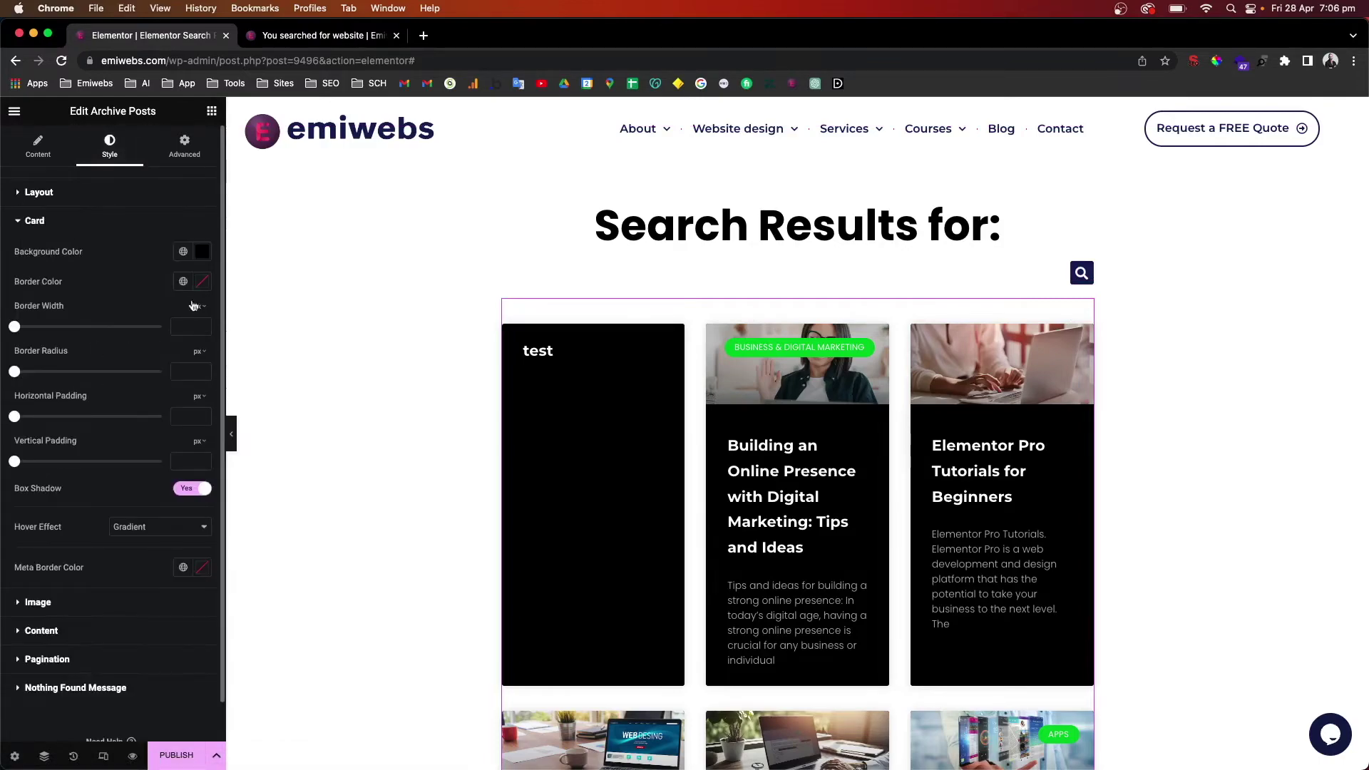
click(184, 252)
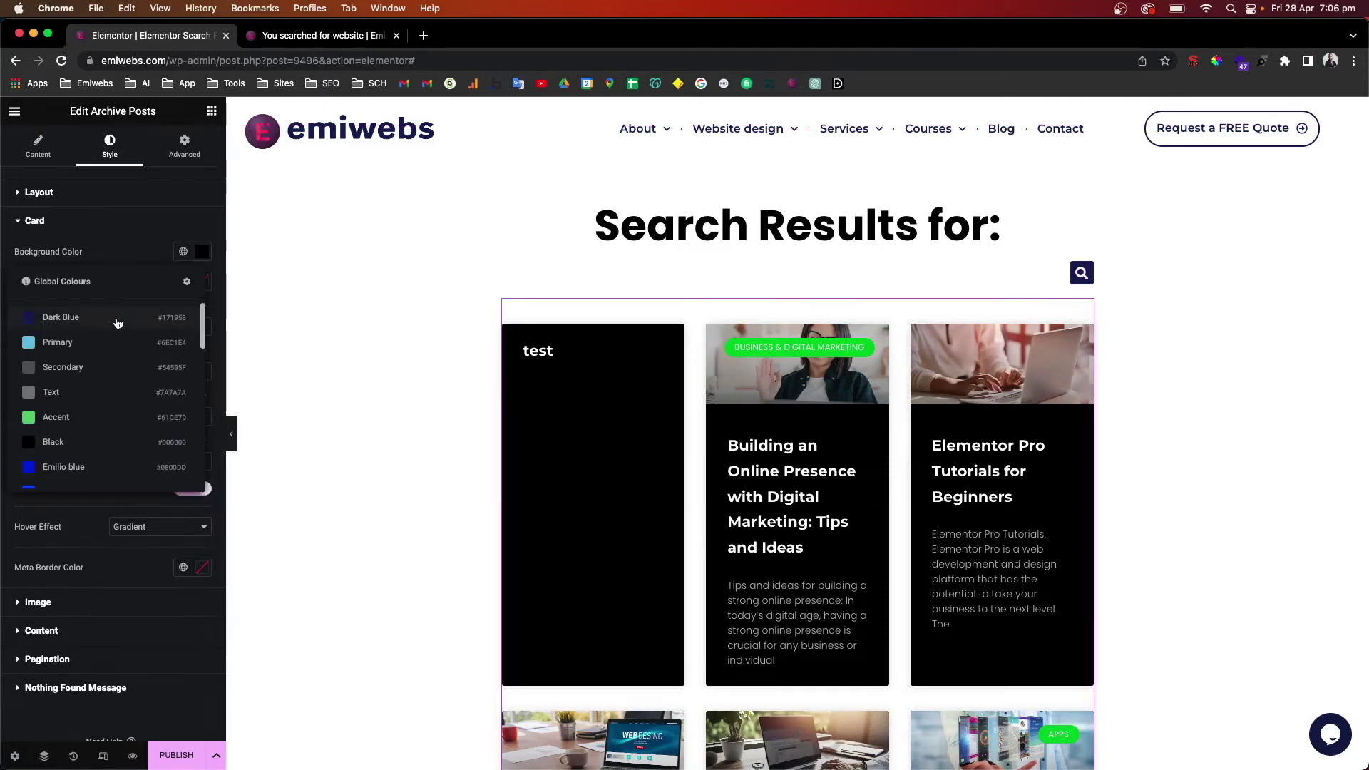
click(115, 320)
scroll(812, 291, down, 6)
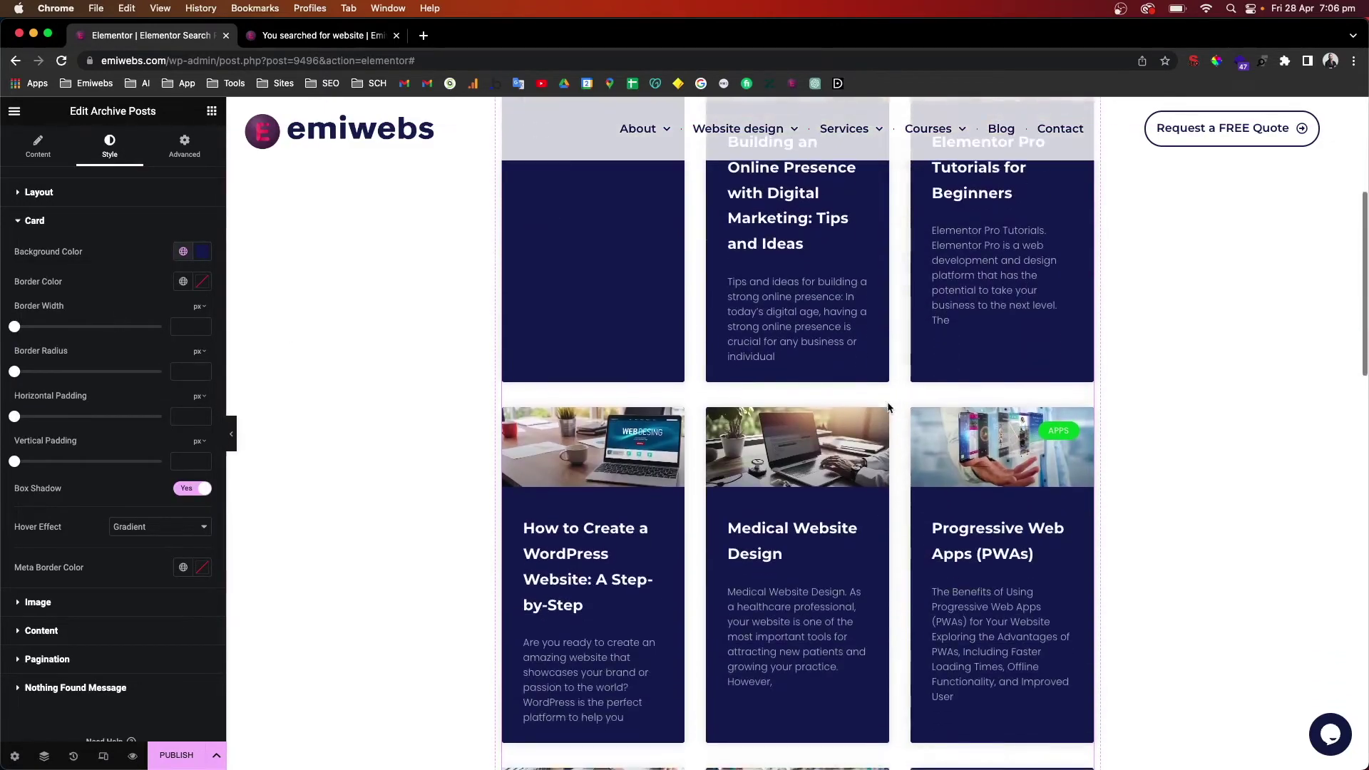
scroll(812, 291, up, 5)
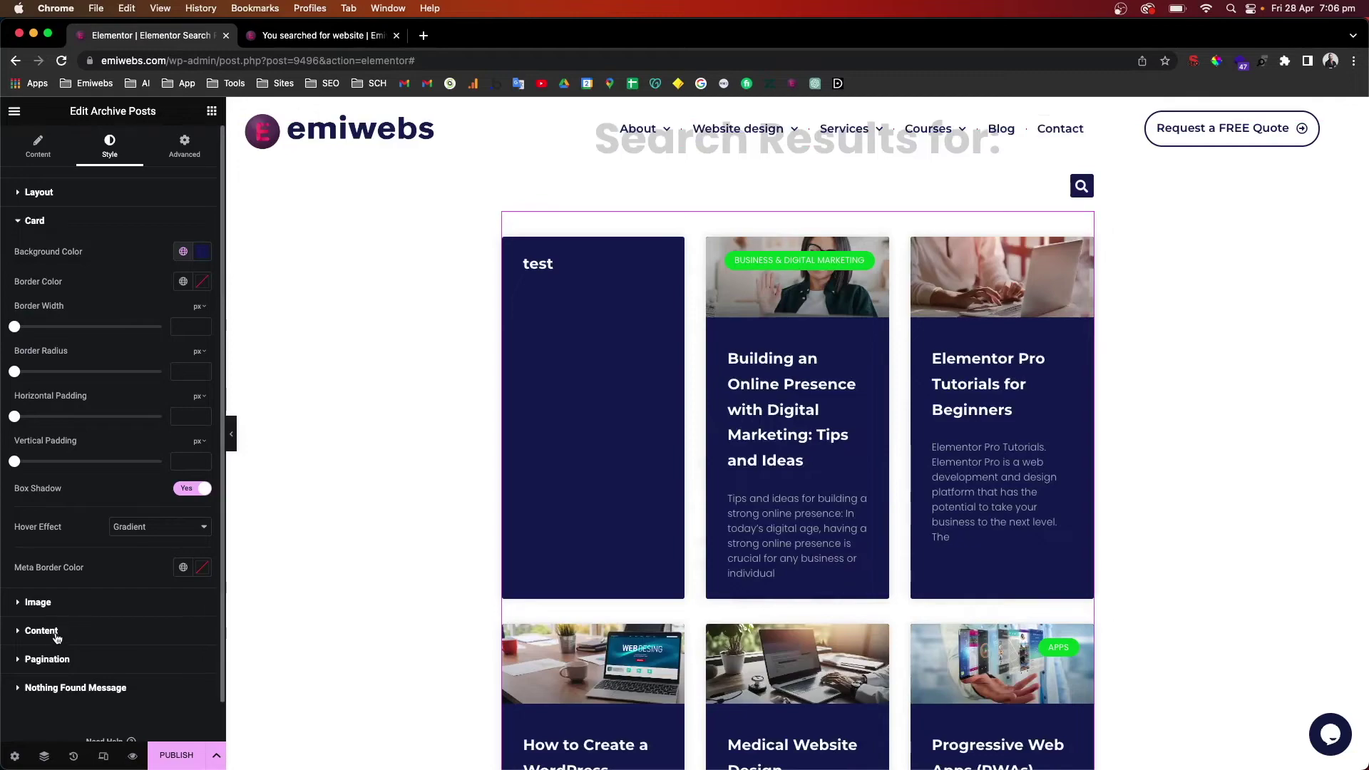
click(39, 603)
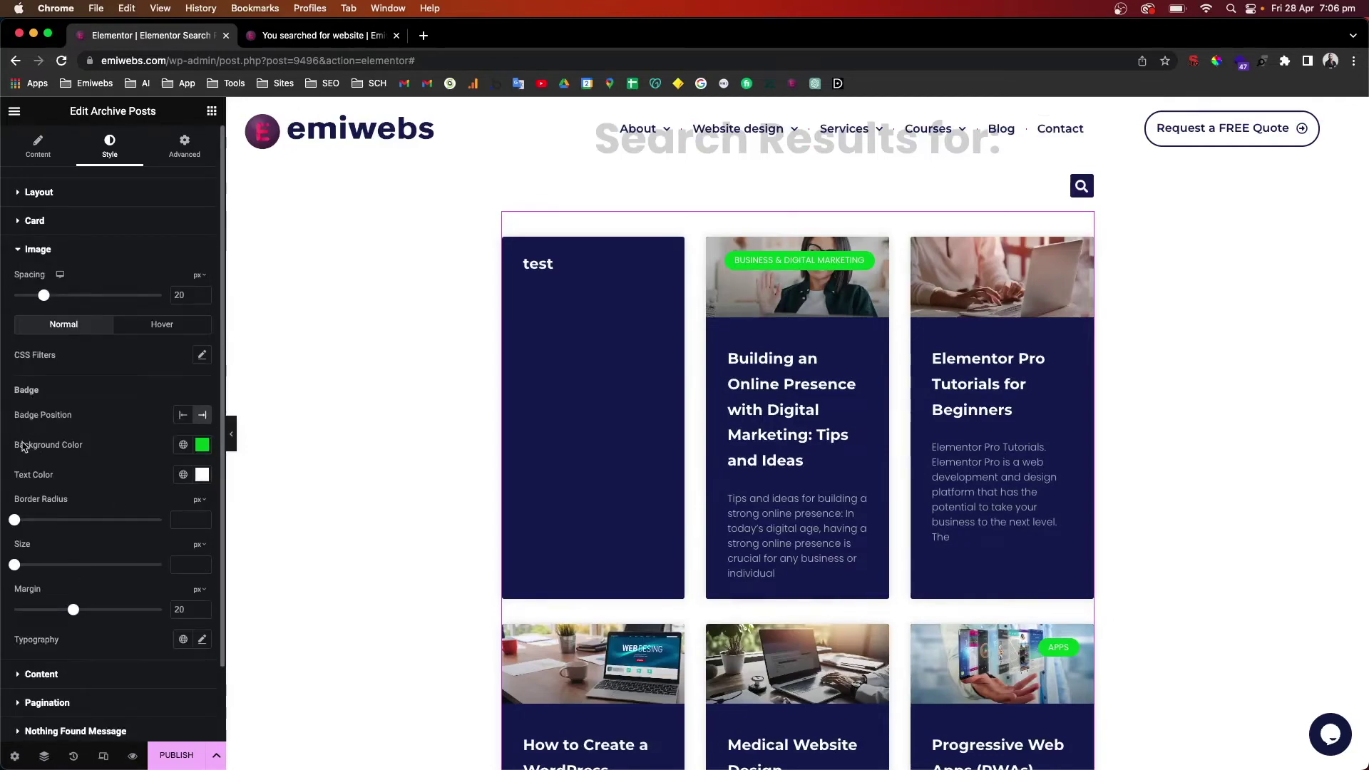
Make the category badge background the bright red global colour Granate, after trying a custom picker colour
click(183, 445)
scroll(65, 613, down, 5)
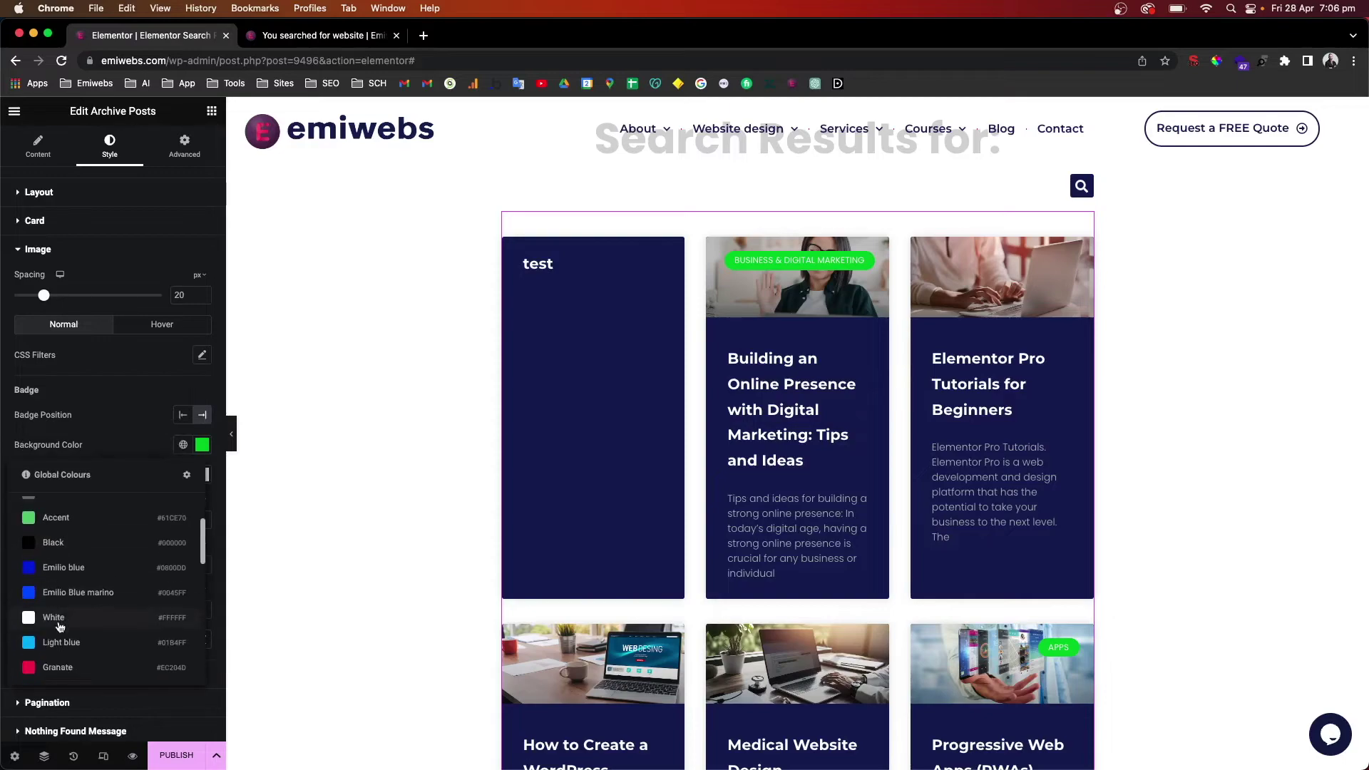
click(58, 622)
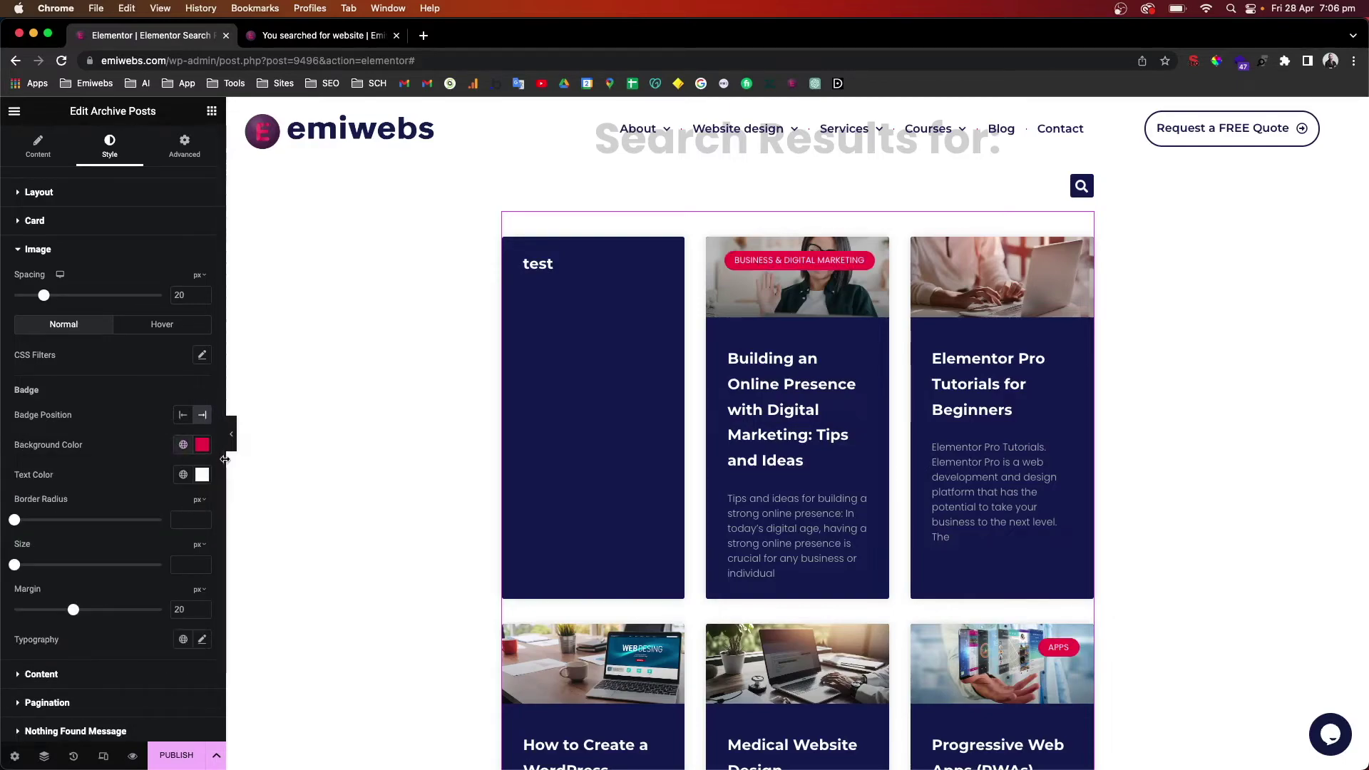
click(202, 445)
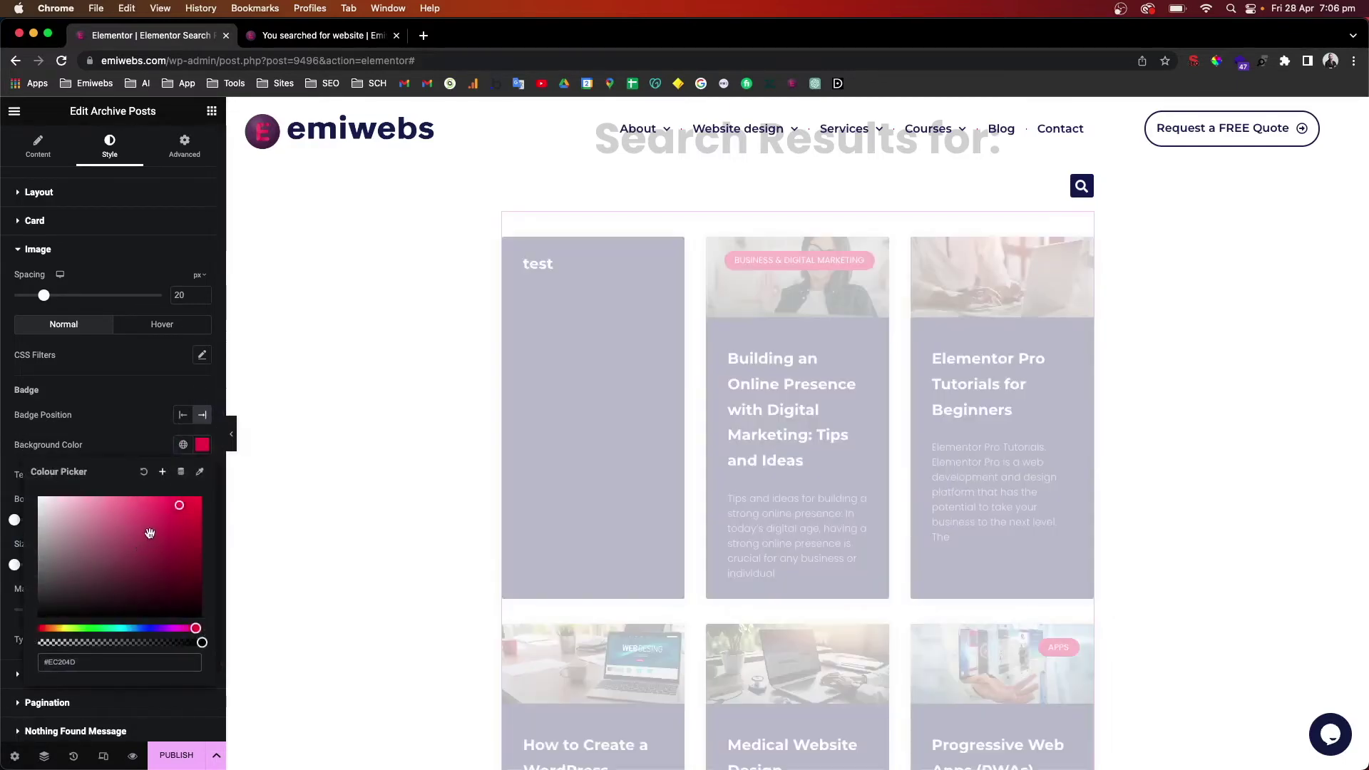
click(77, 542)
mouse_move(77, 542)
mouse_down()
mouse_move(105, 581)
mouse_move(175, 559)
mouse_up()
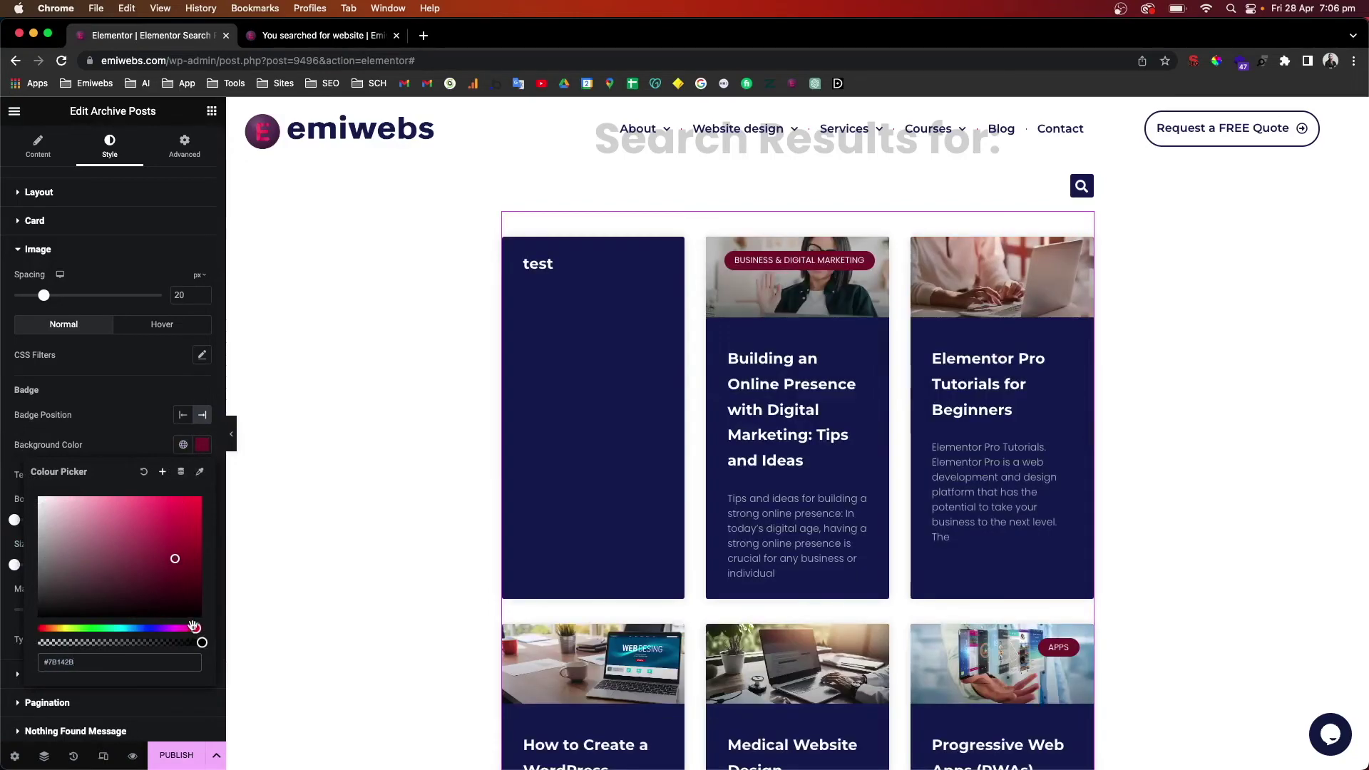
click(100, 628)
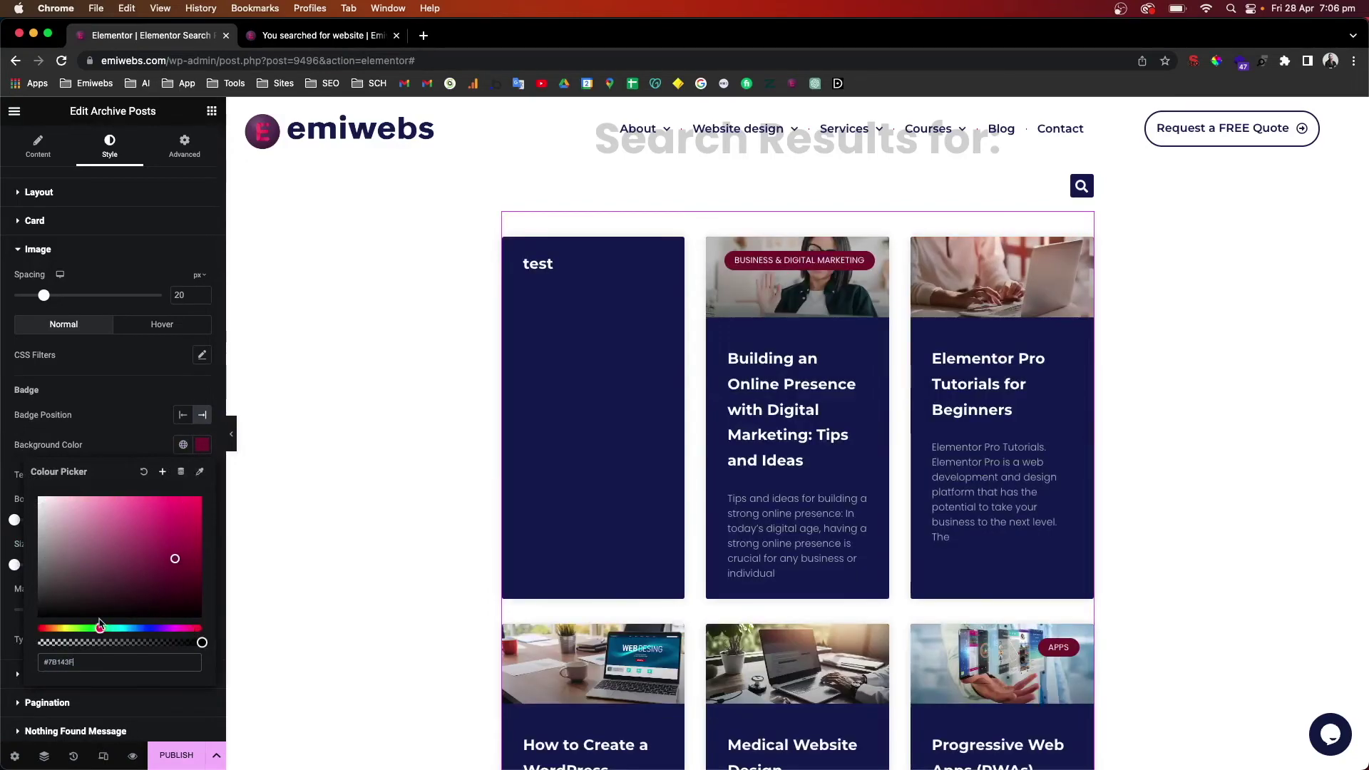
click(183, 445)
scroll(89, 589, down, 5)
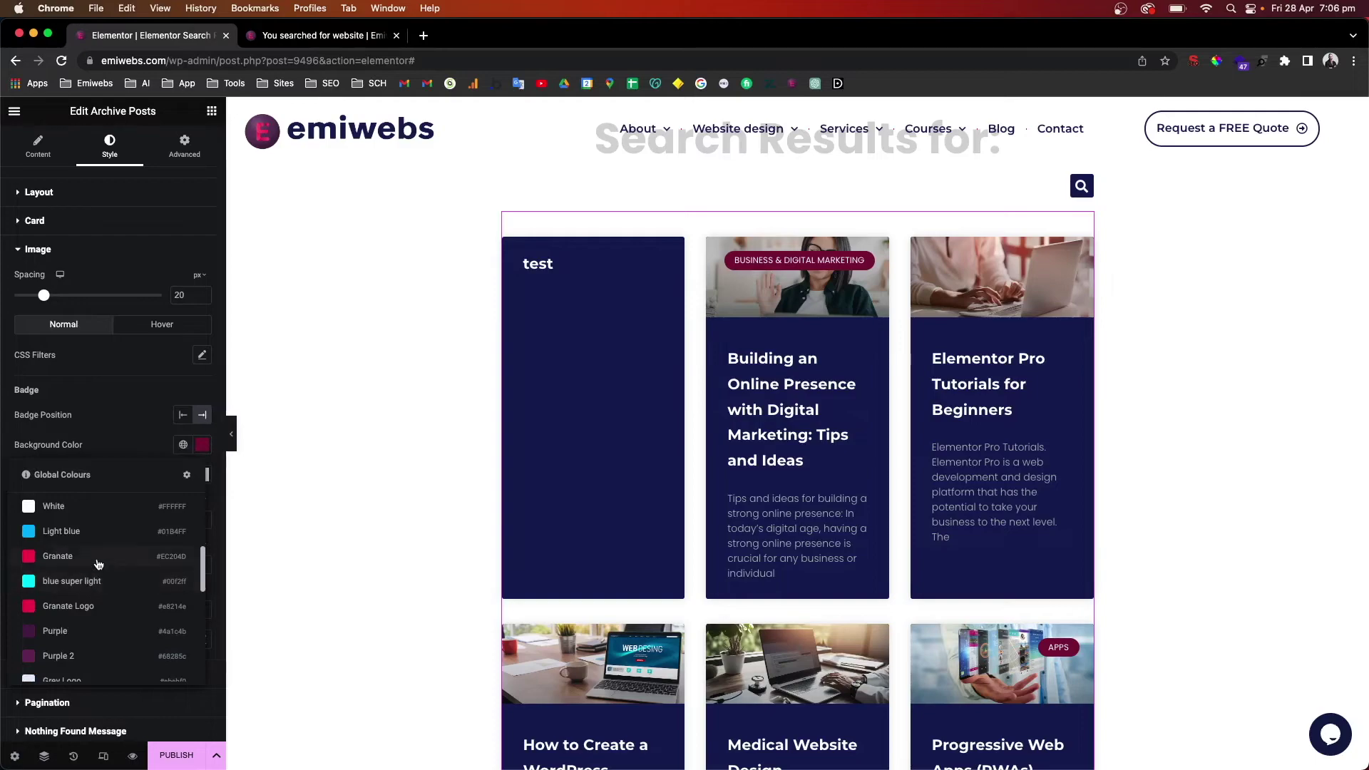
click(96, 563)
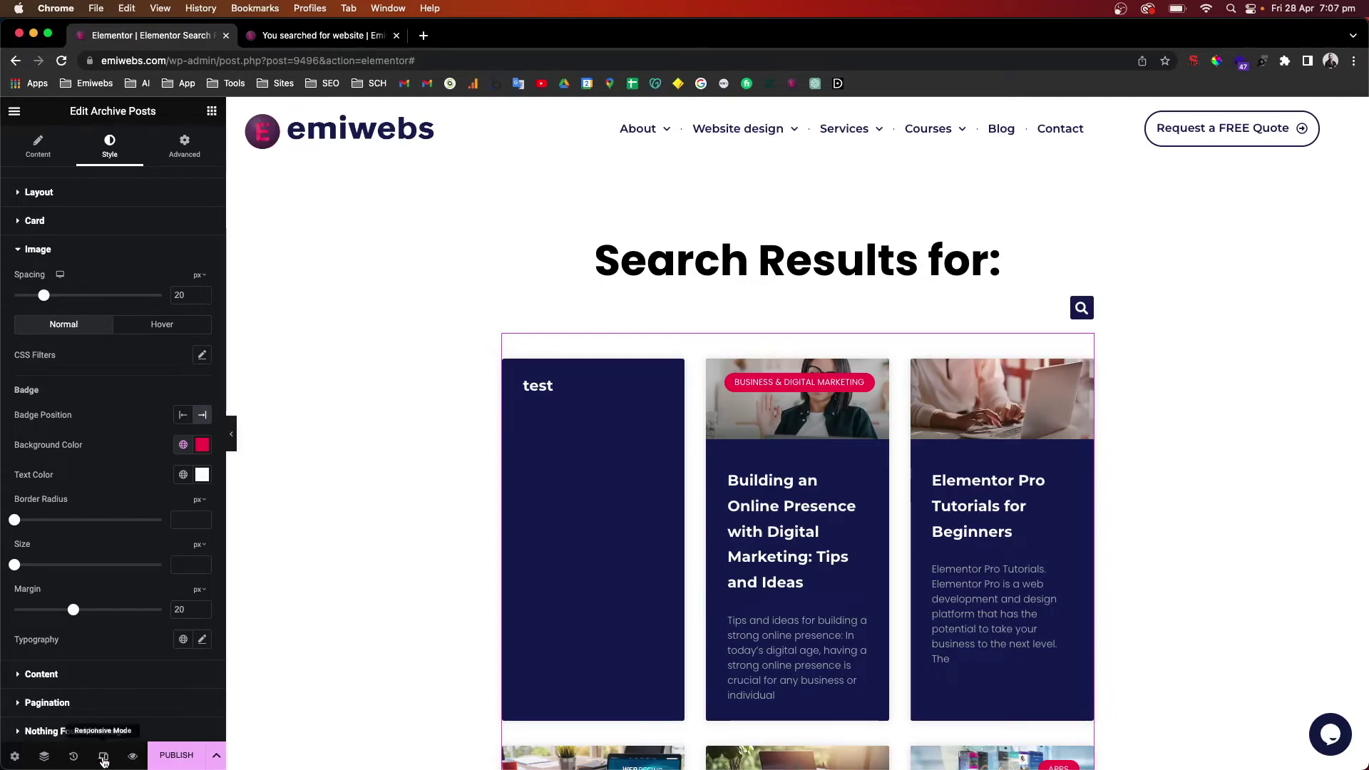
Check the result cards in the tablet and mobile previews, then return to the desktop preview
click(104, 759)
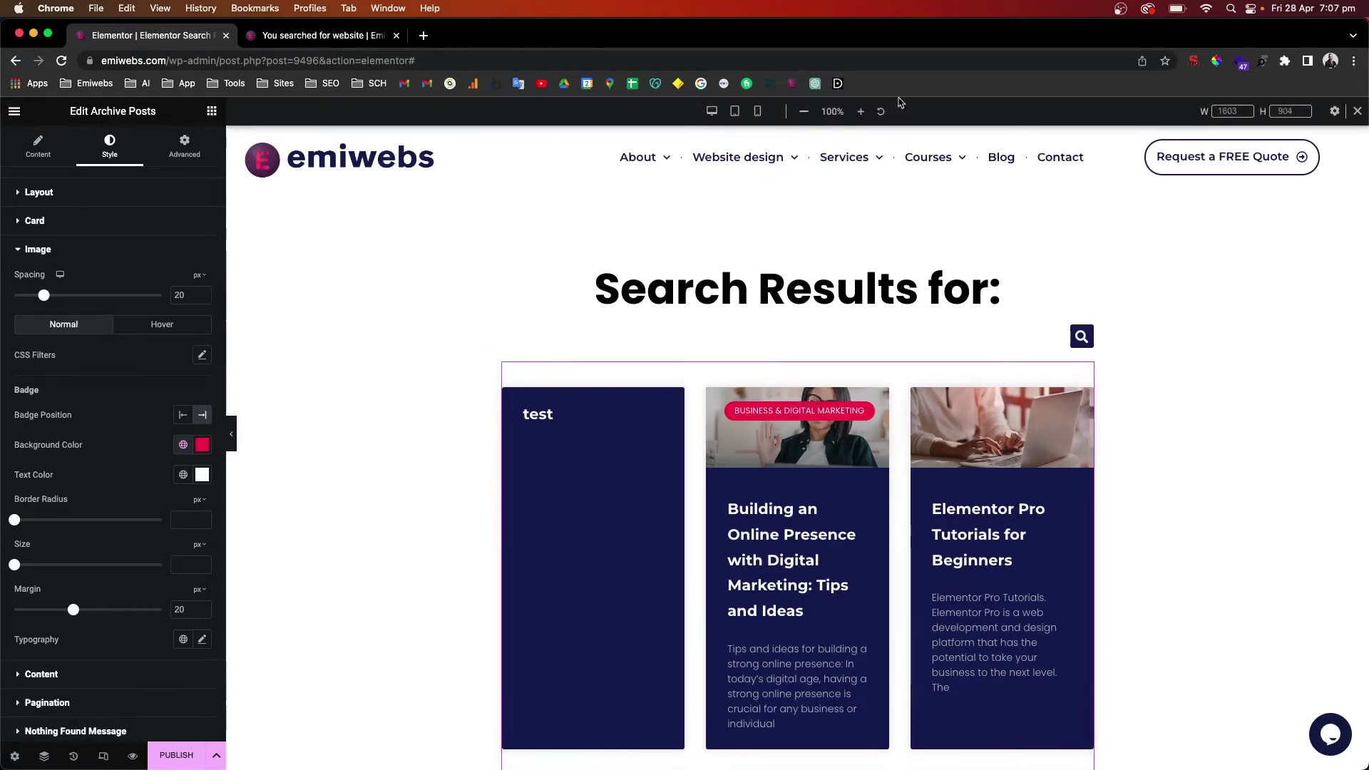
click(734, 112)
scroll(789, 489, down, 5)
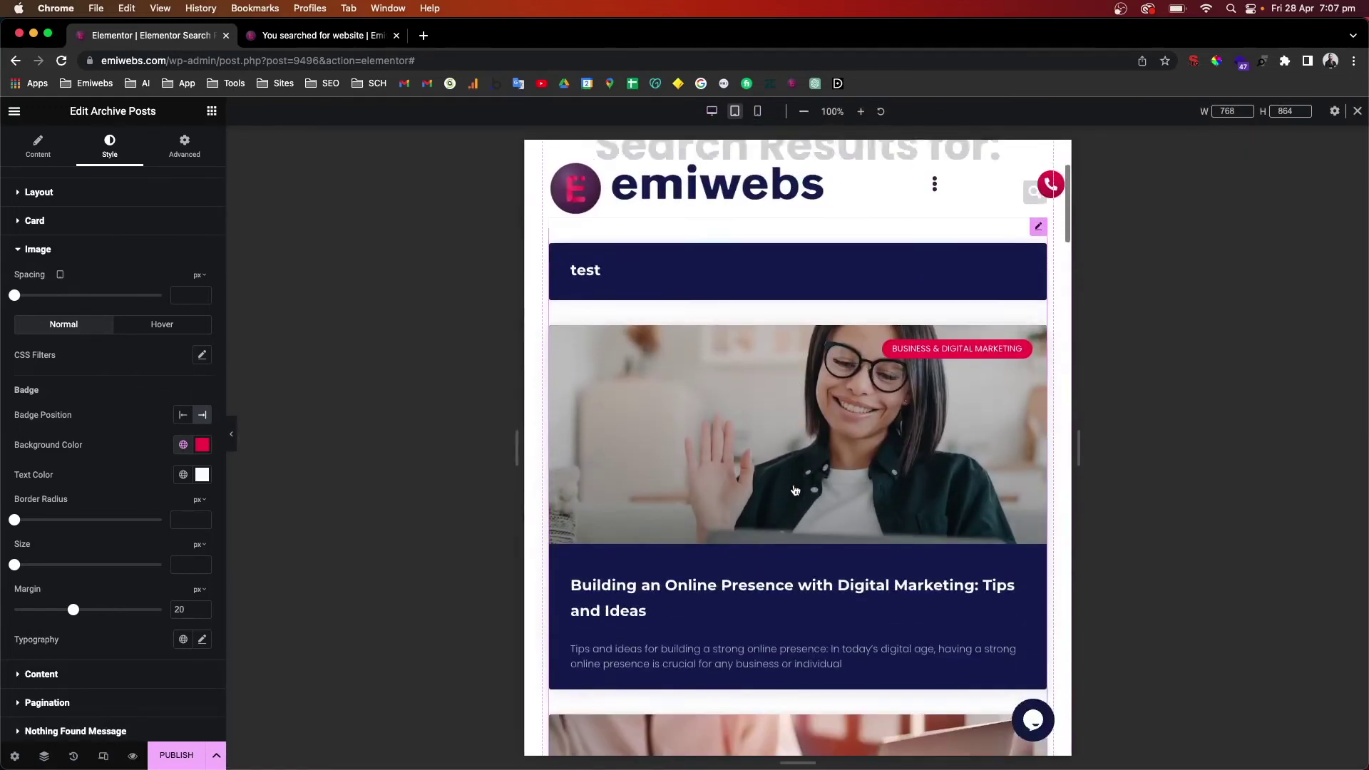
scroll(795, 491, down, 10)
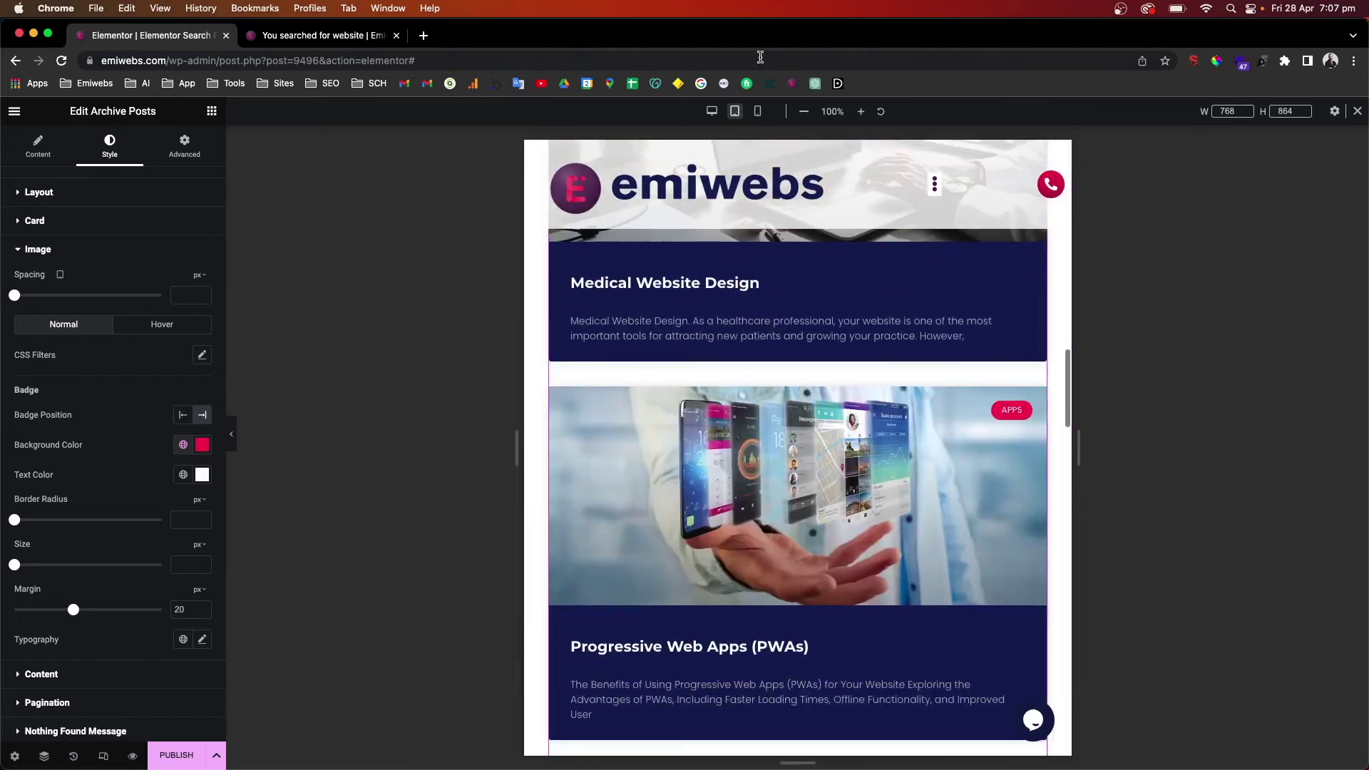
click(757, 112)
scroll(778, 305, up, 15)
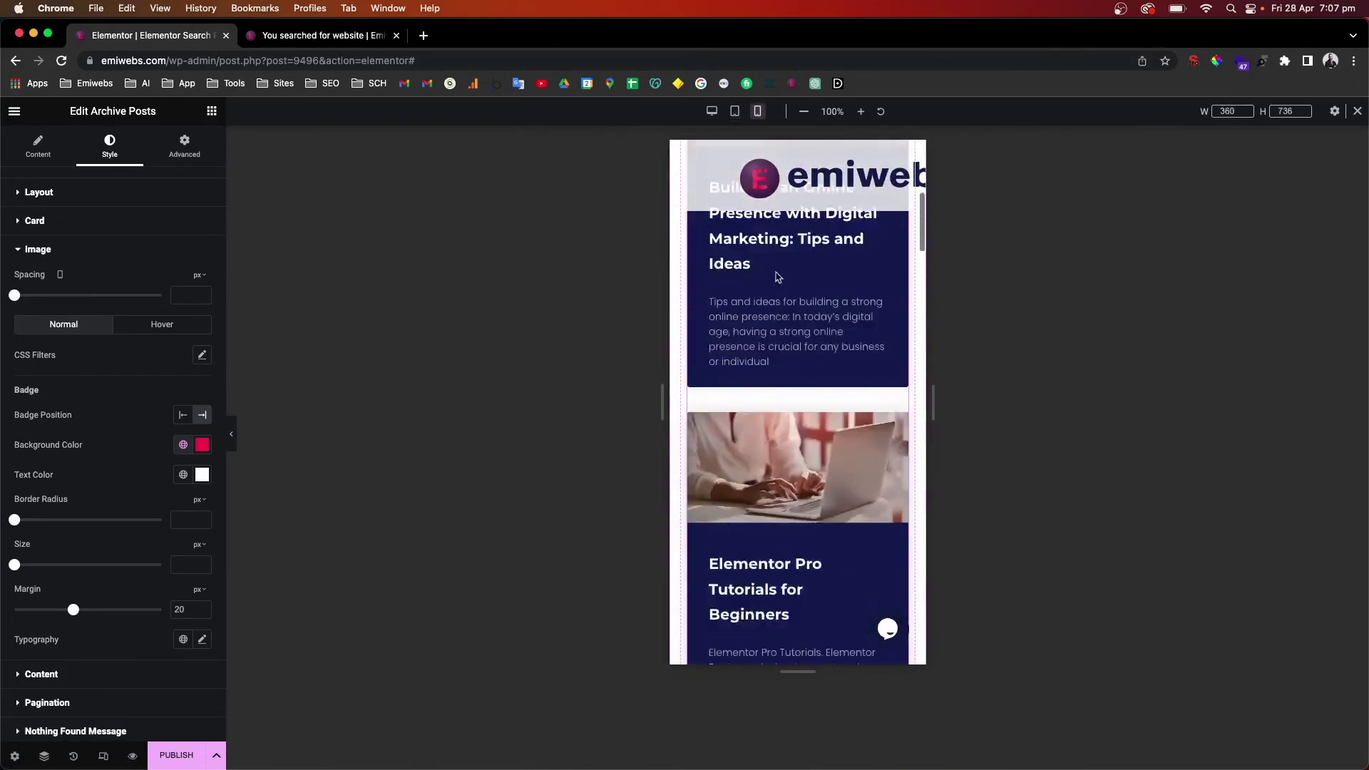
scroll(777, 306, down, 10)
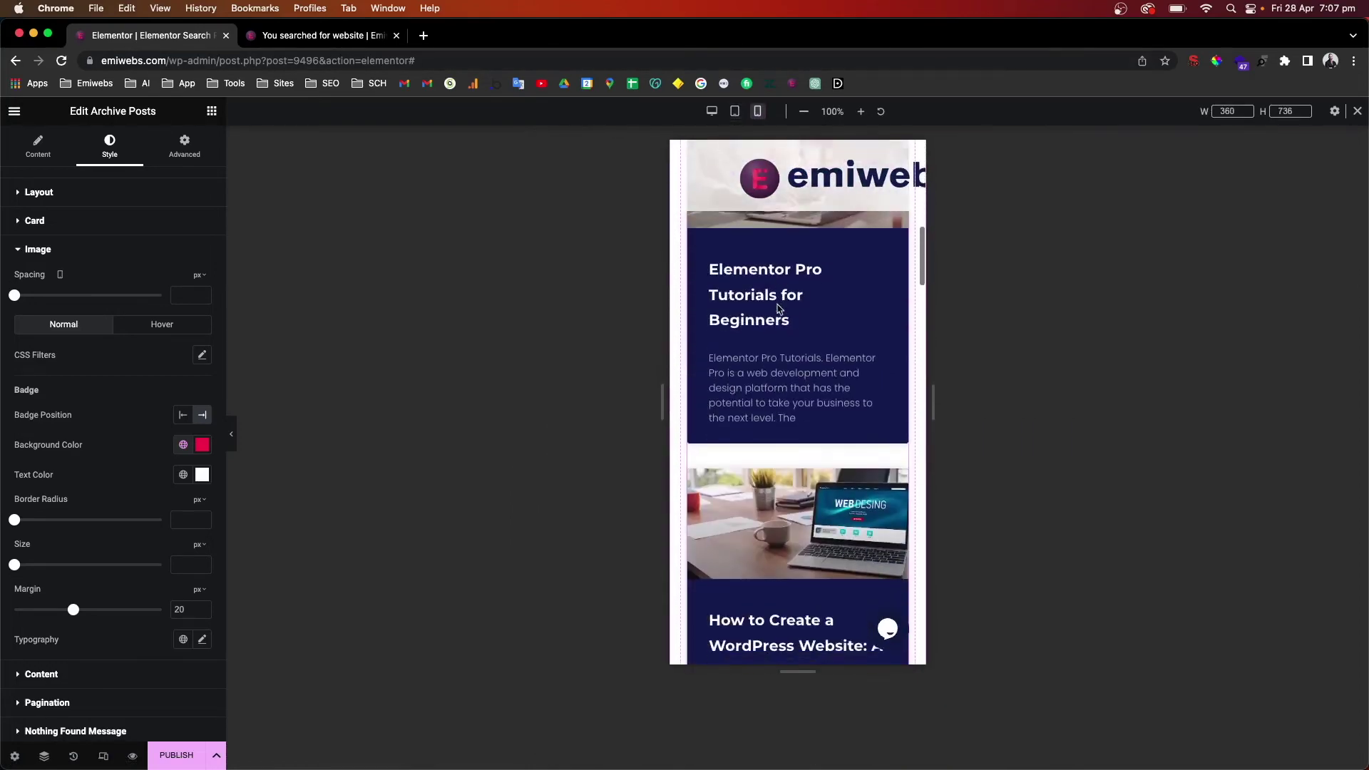
scroll(777, 305, up, 10)
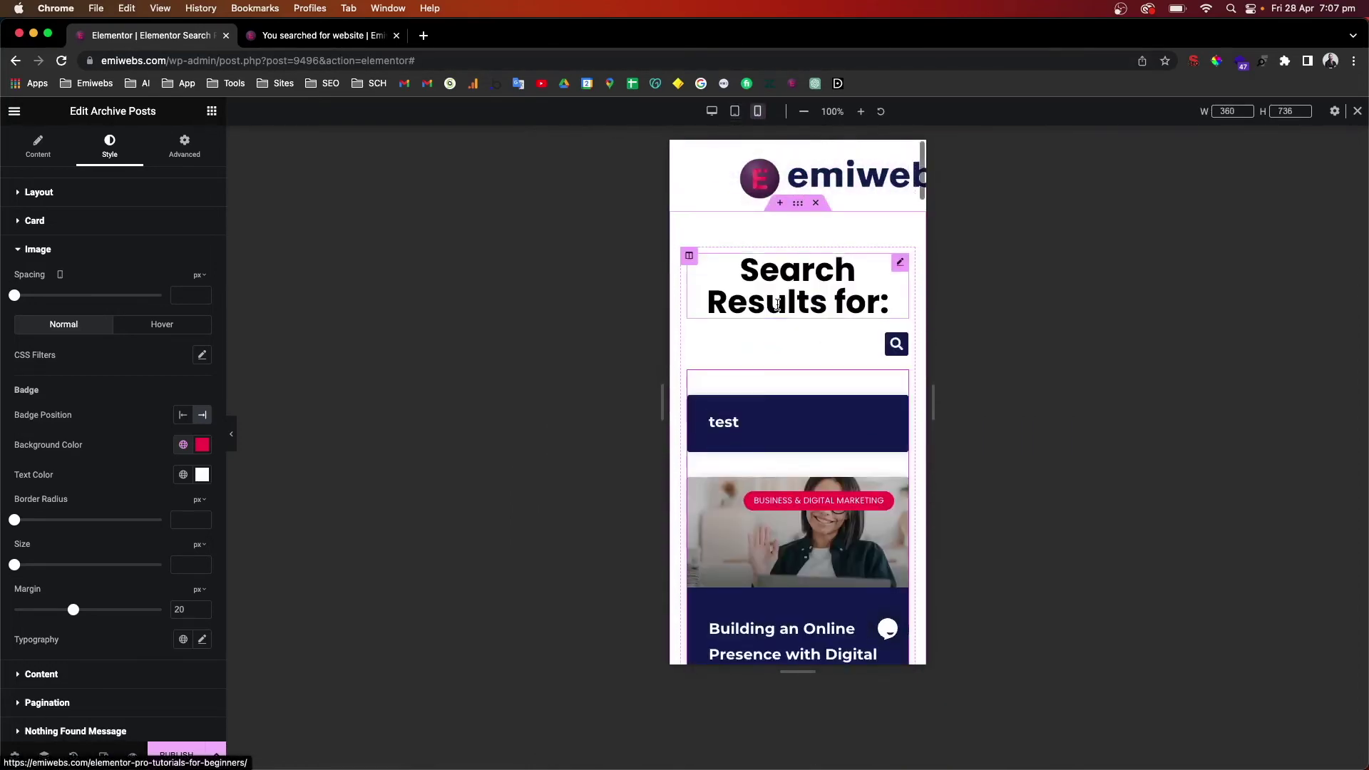
click(712, 111)
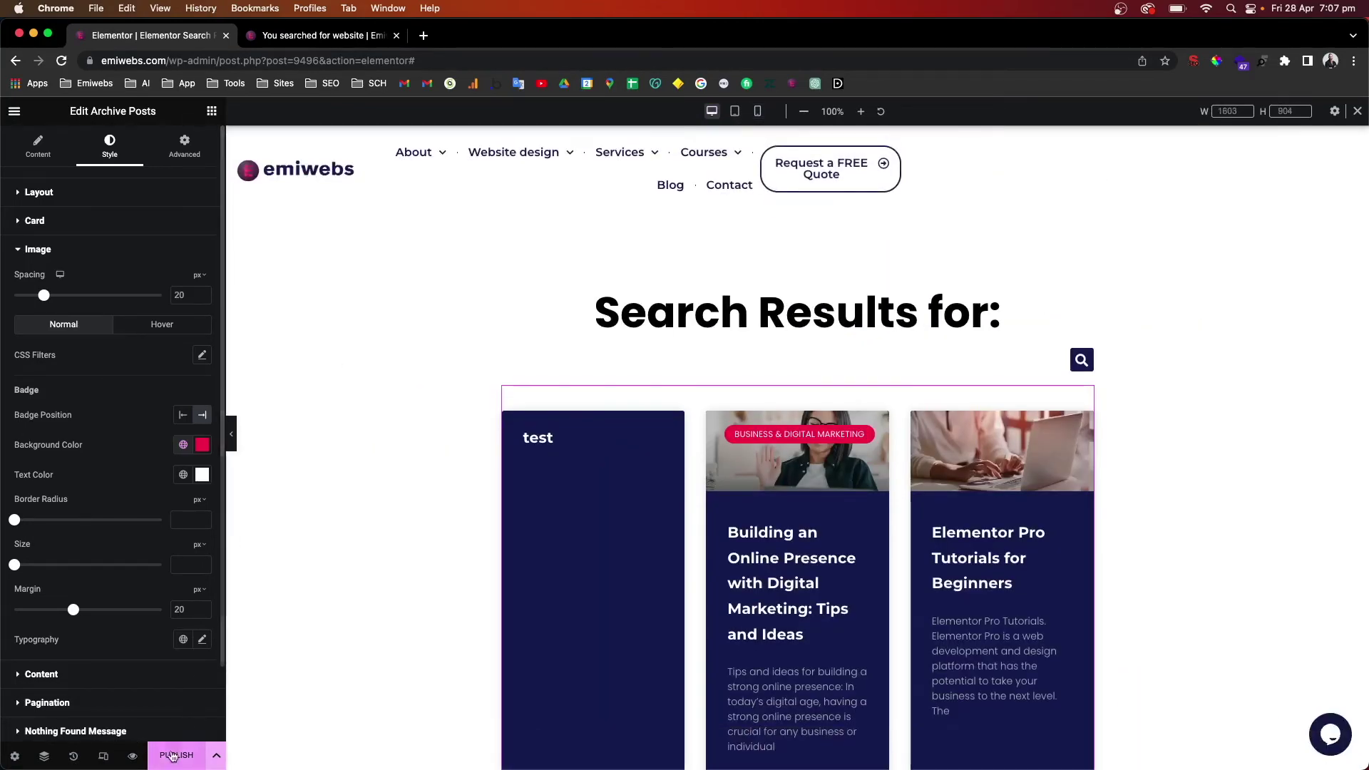
Publish the template with the display condition Include > Search Results
click(174, 758)
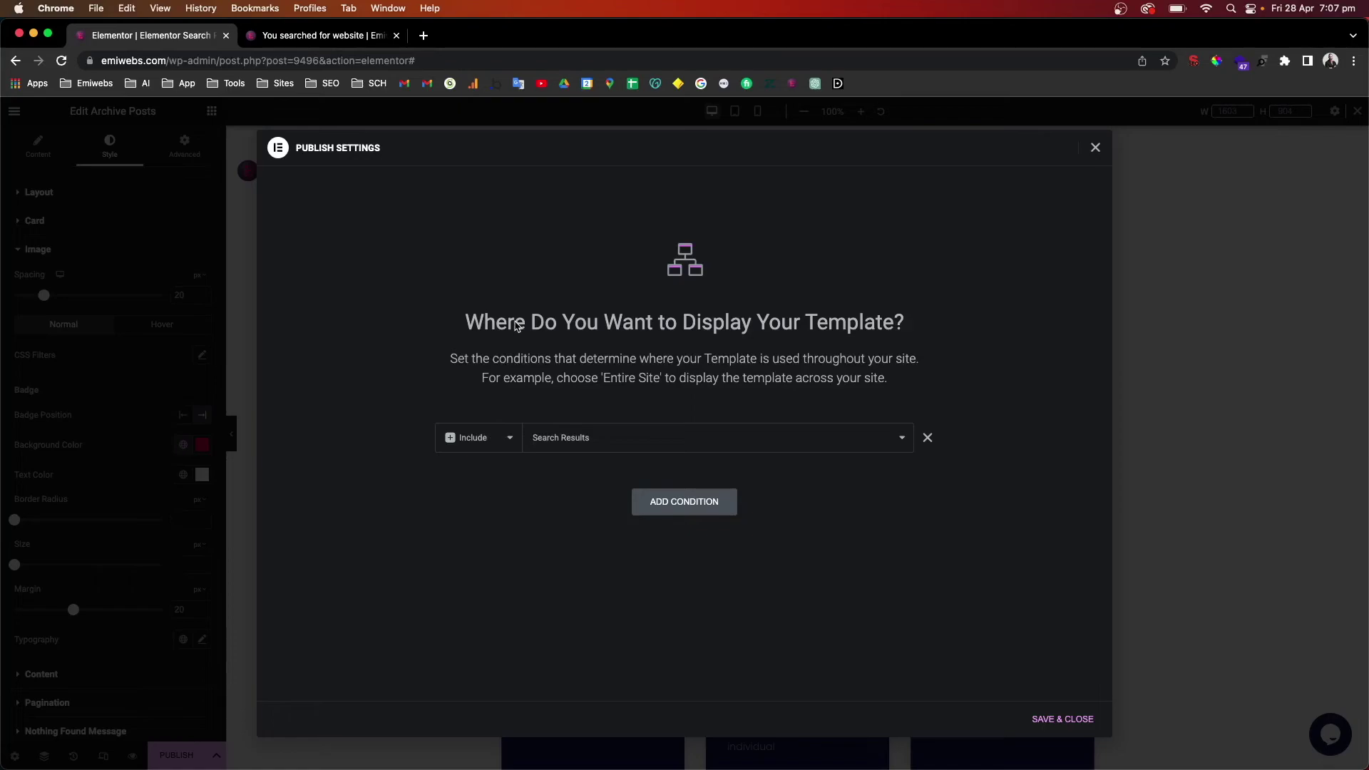
click(484, 446)
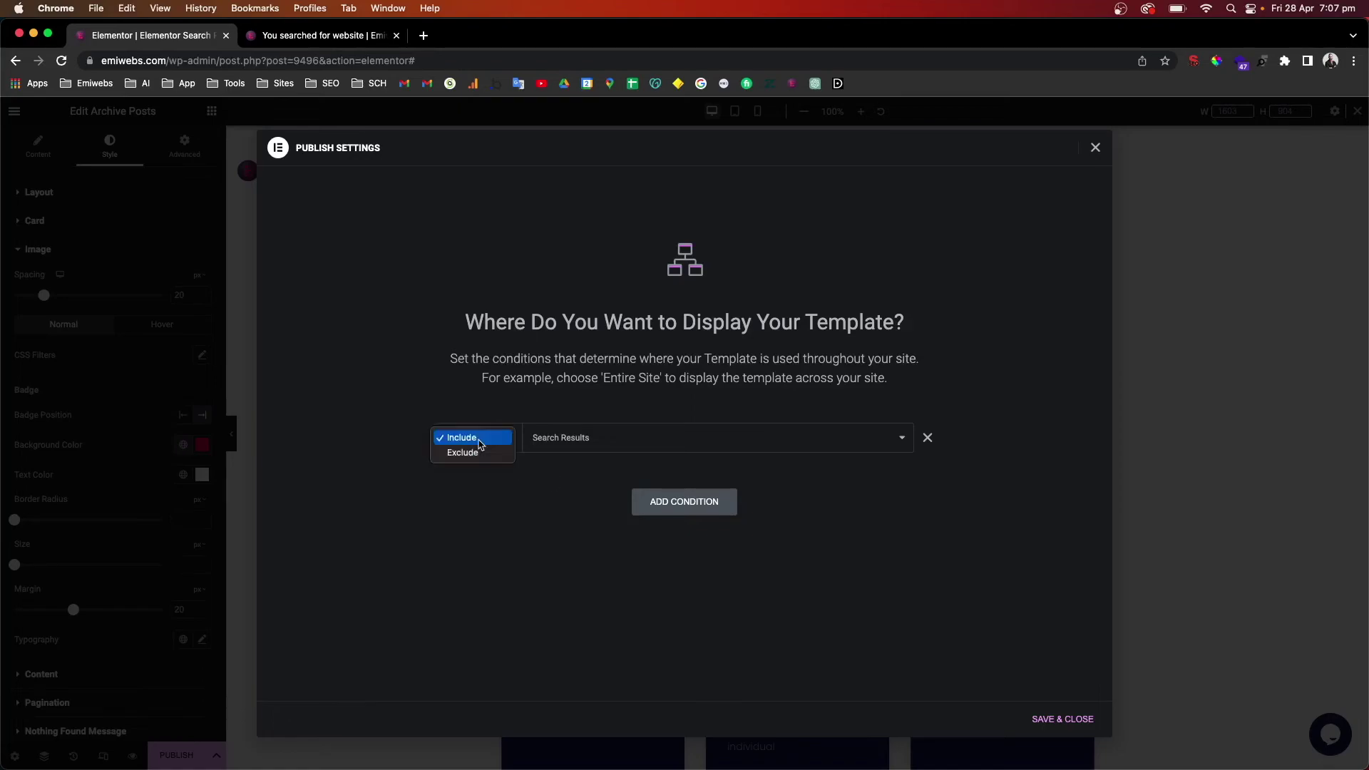
click(607, 447)
click(570, 443)
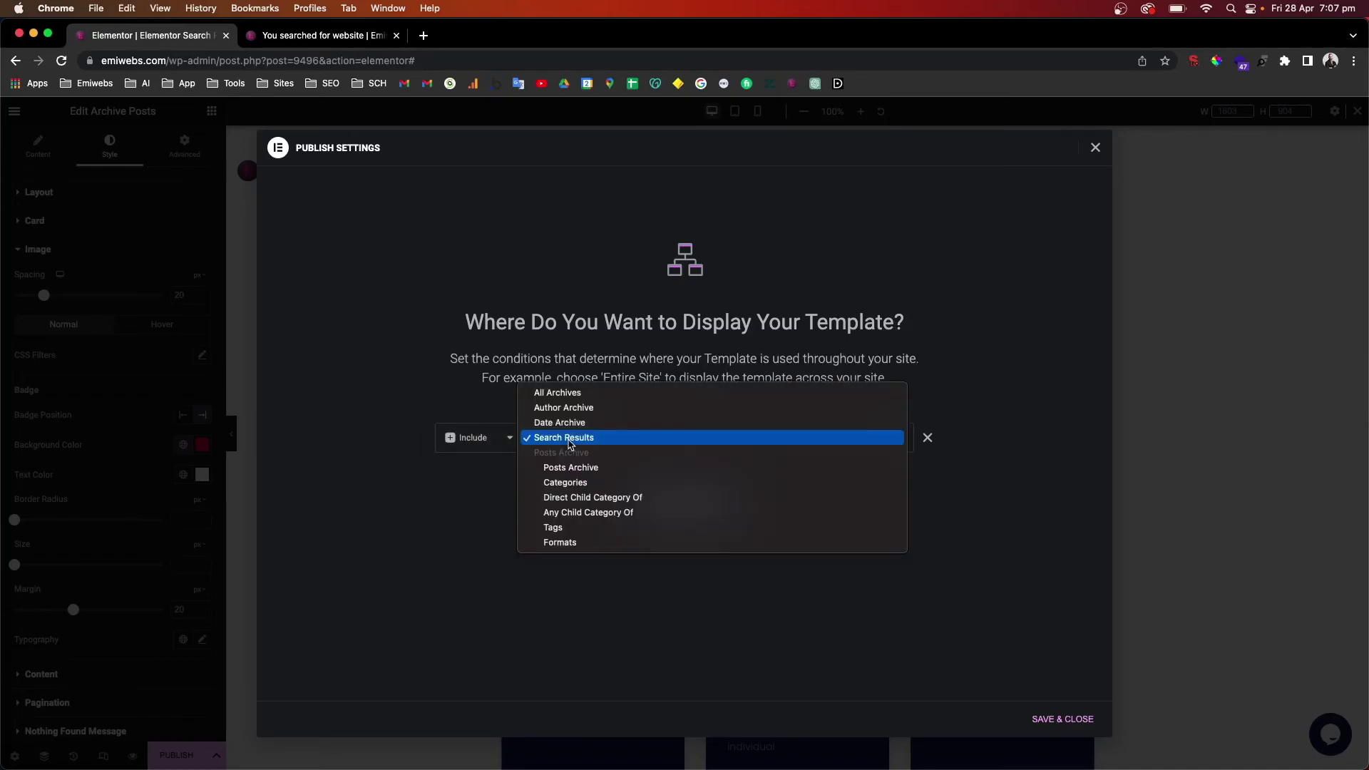
click(571, 443)
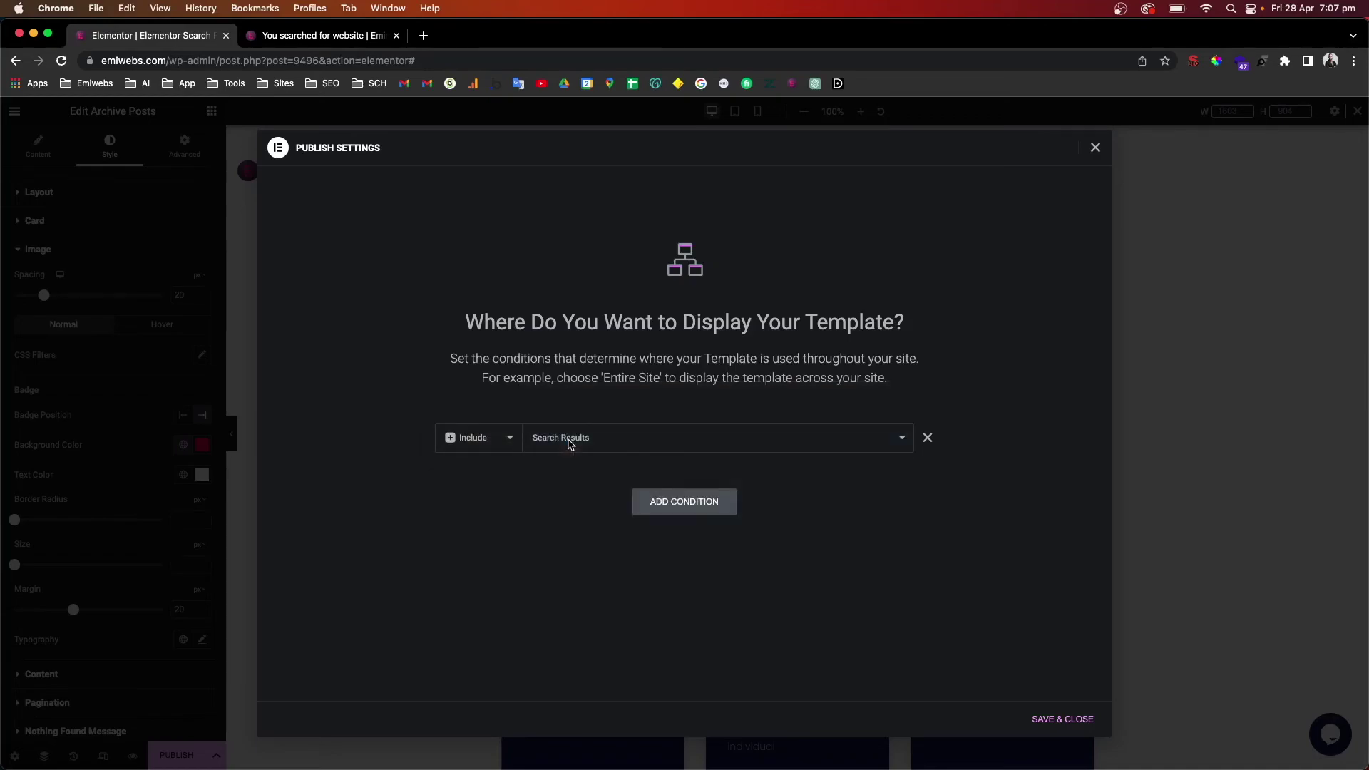
click(1054, 721)
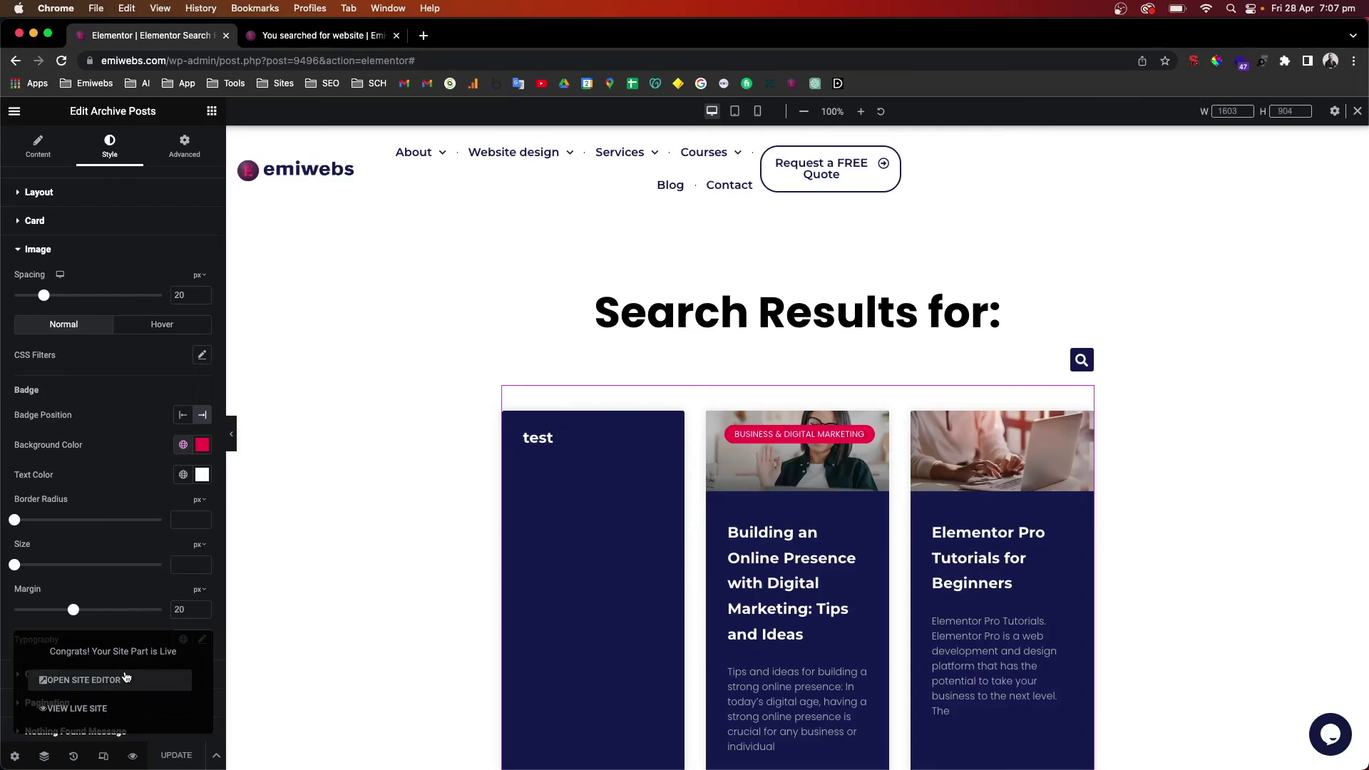
On the live site's Blog page, search for 'seo' to see the navy result cards
click(291, 44)
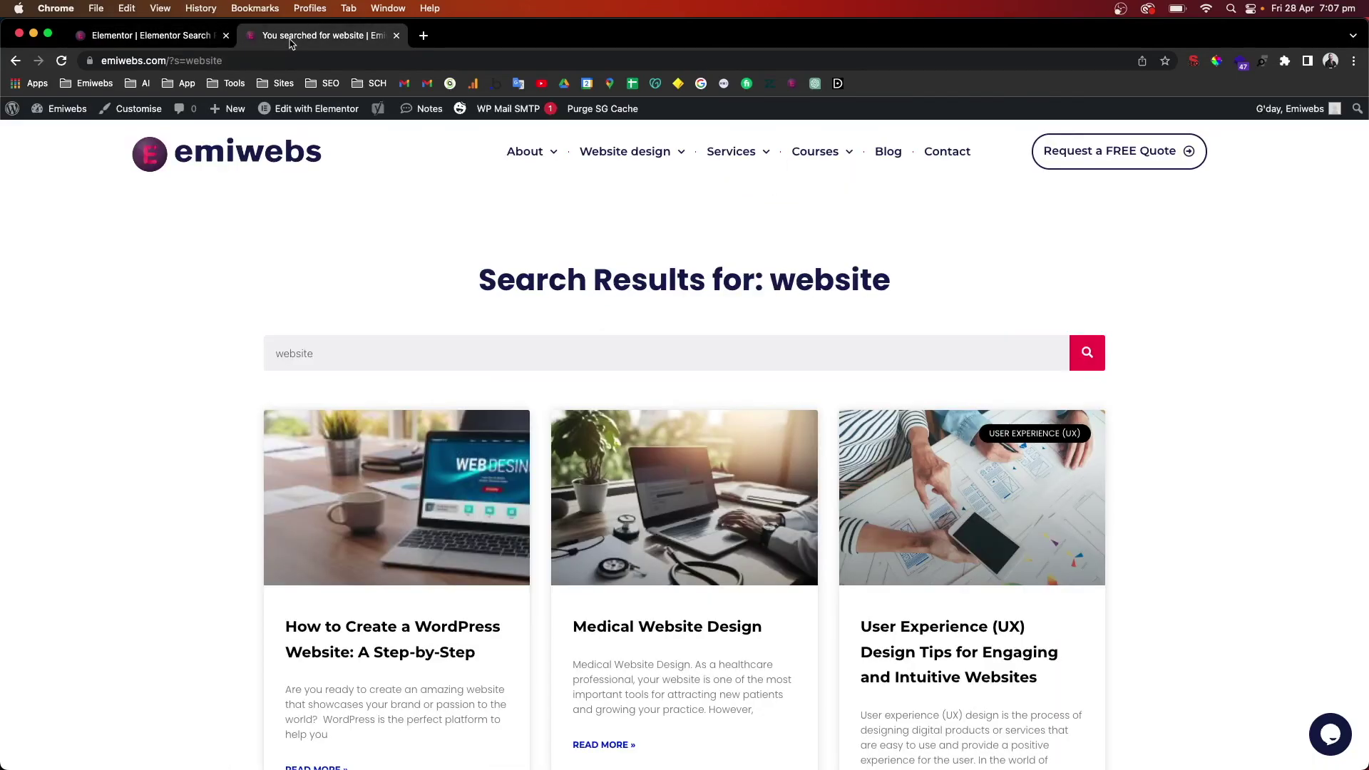
click(887, 152)
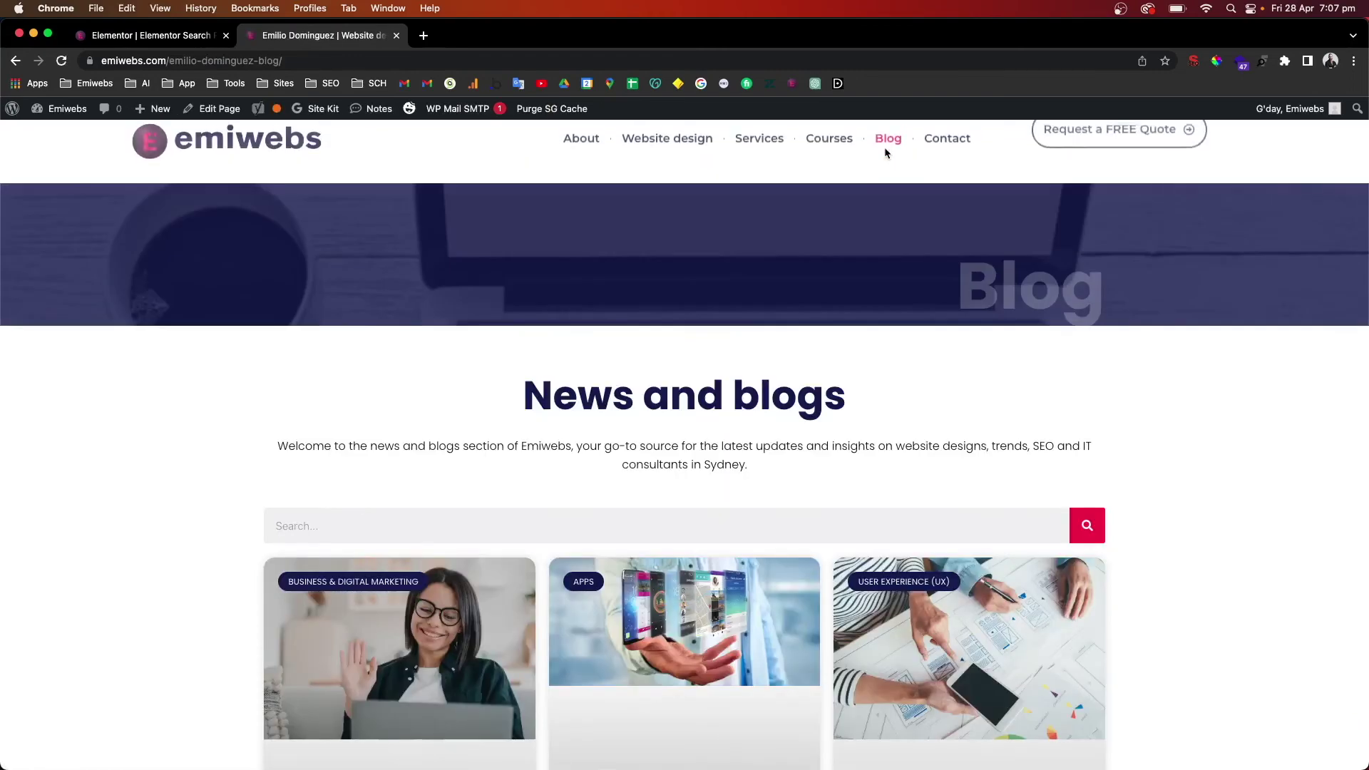
click(475, 529)
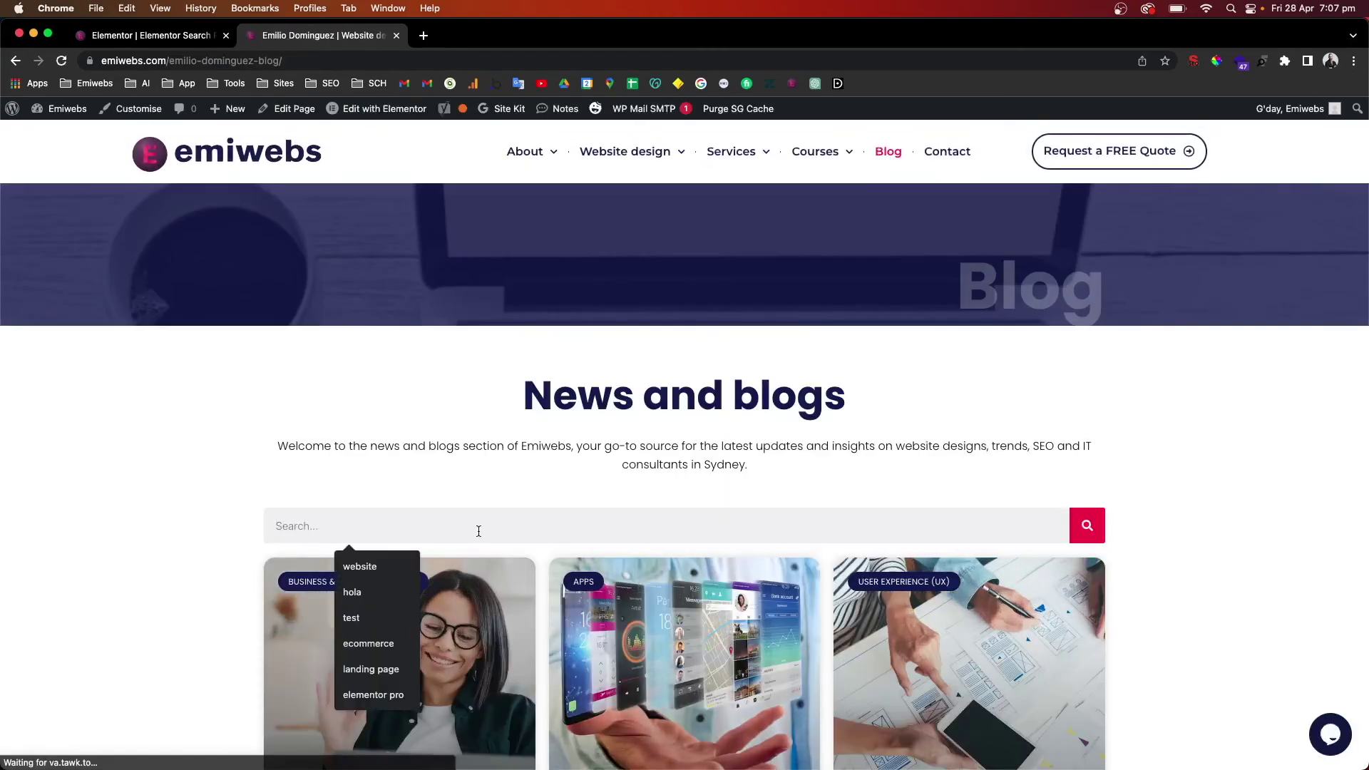
text(seo)
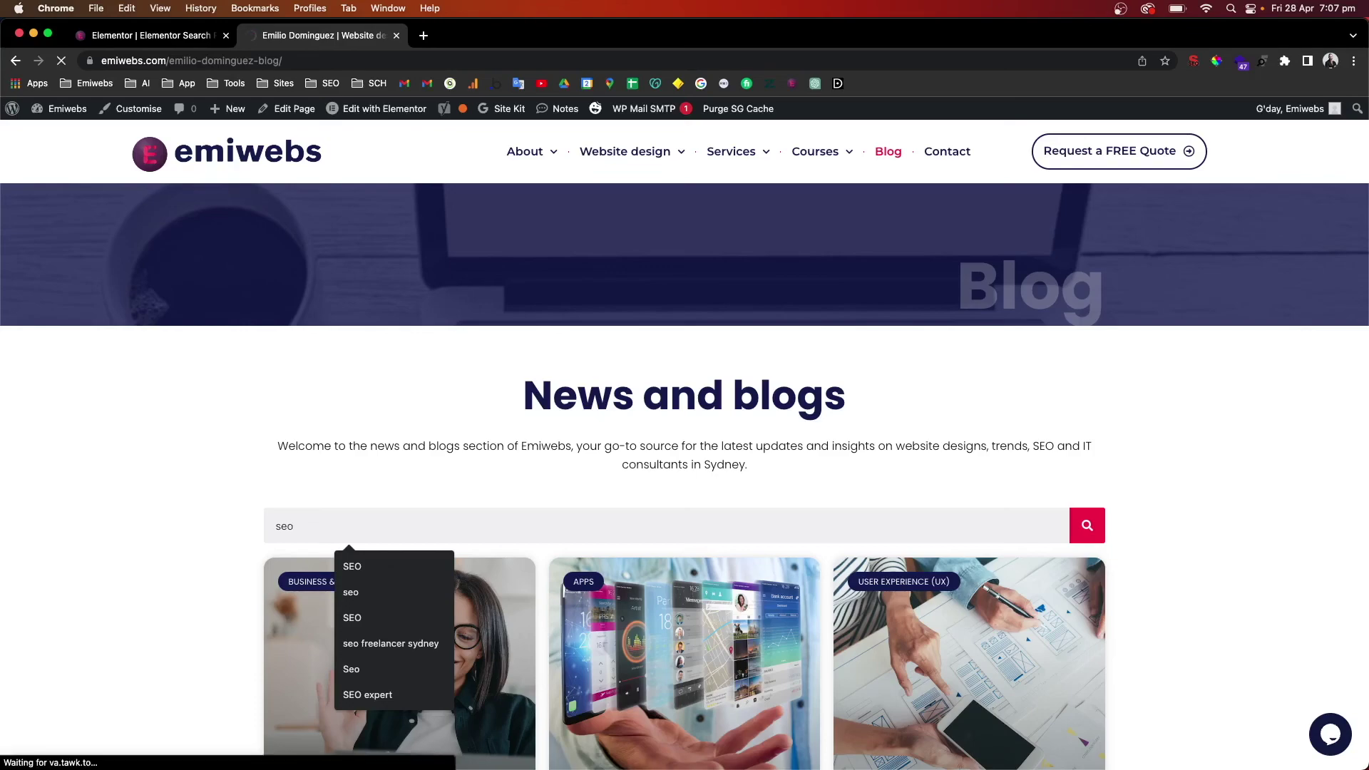
key(Return)
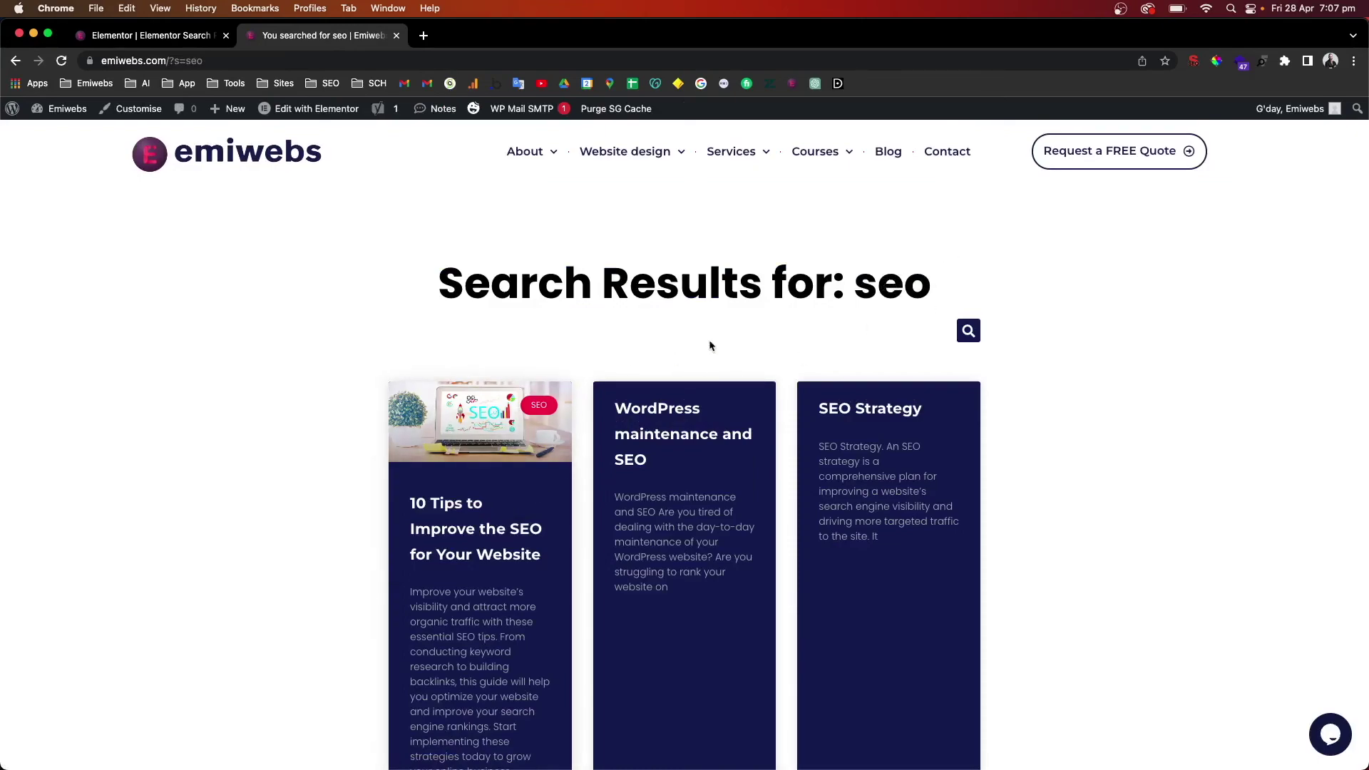
scroll(506, 443, down, 3)
scroll(503, 473, down, 7)
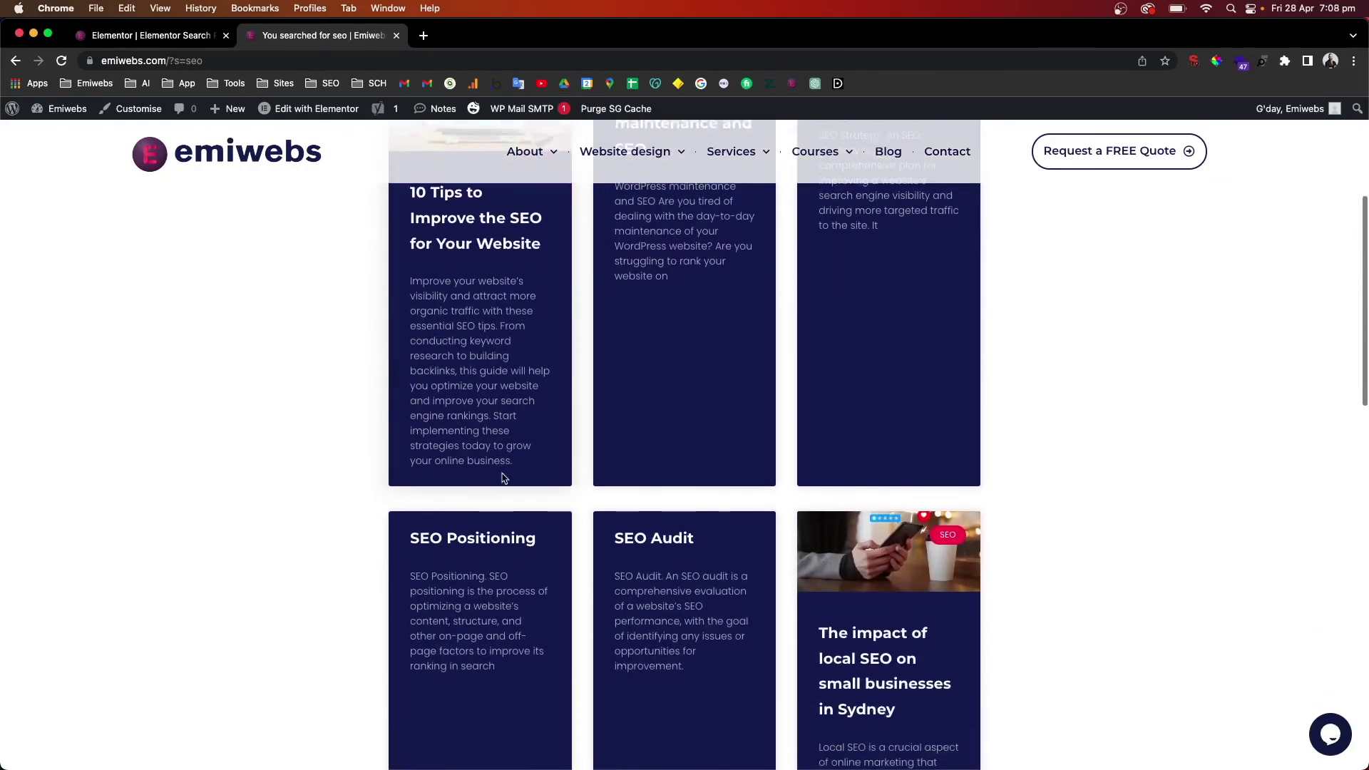
scroll(503, 478, down, 7)
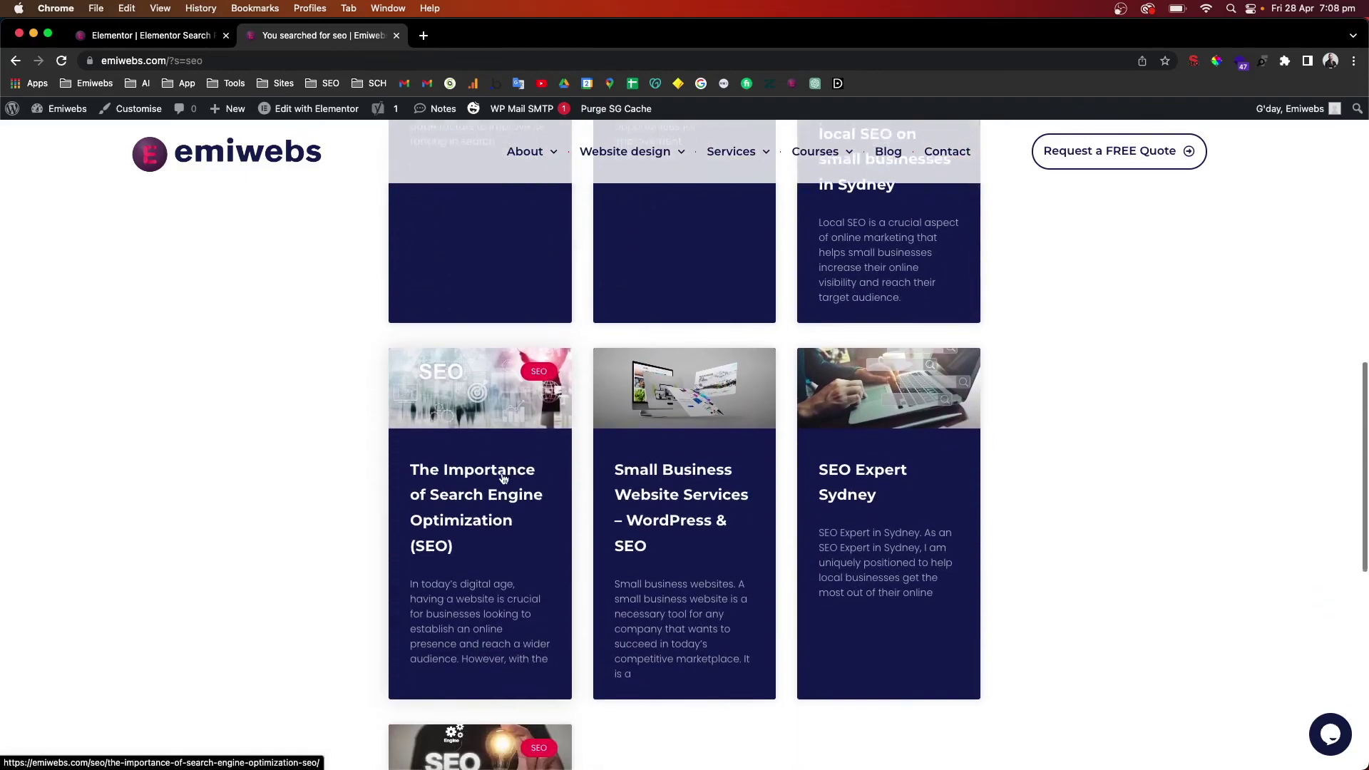
scroll(504, 477, up, 15)
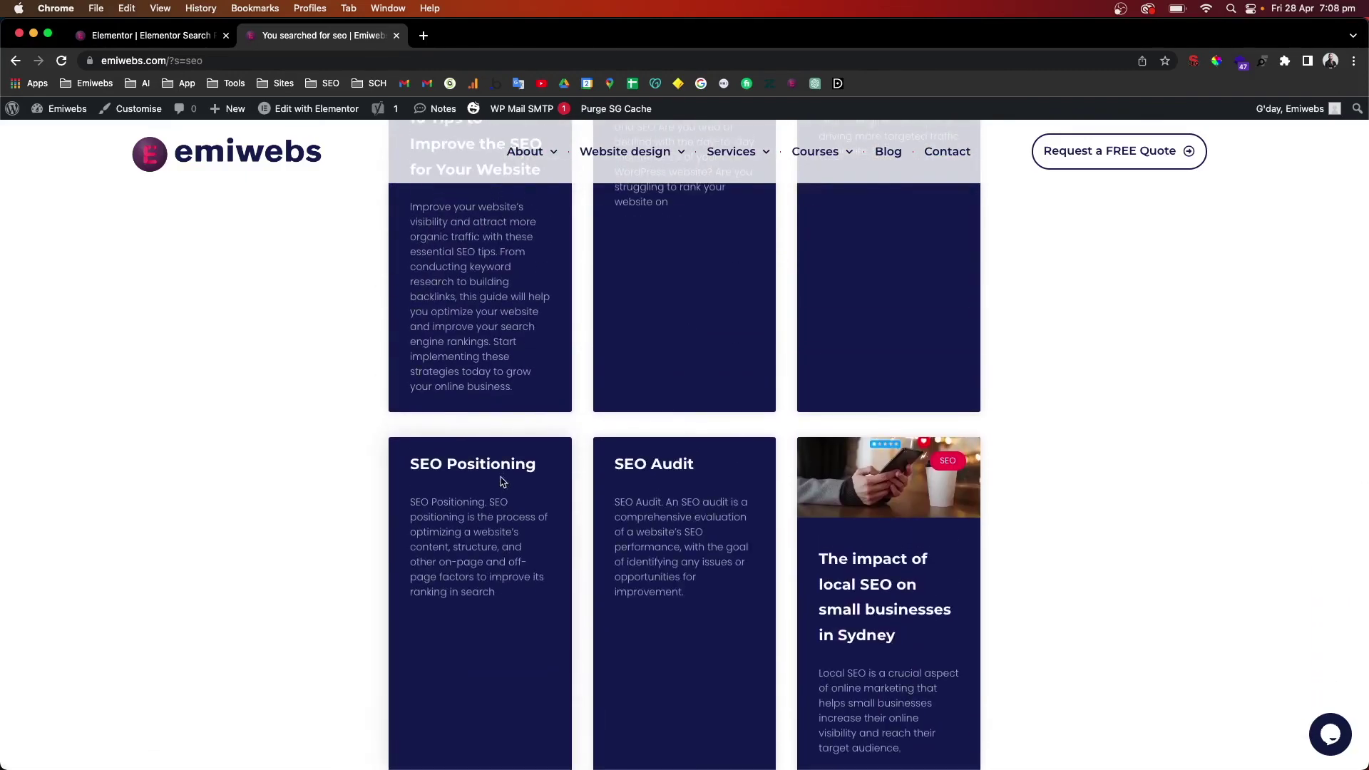
scroll(503, 481, up, 5)
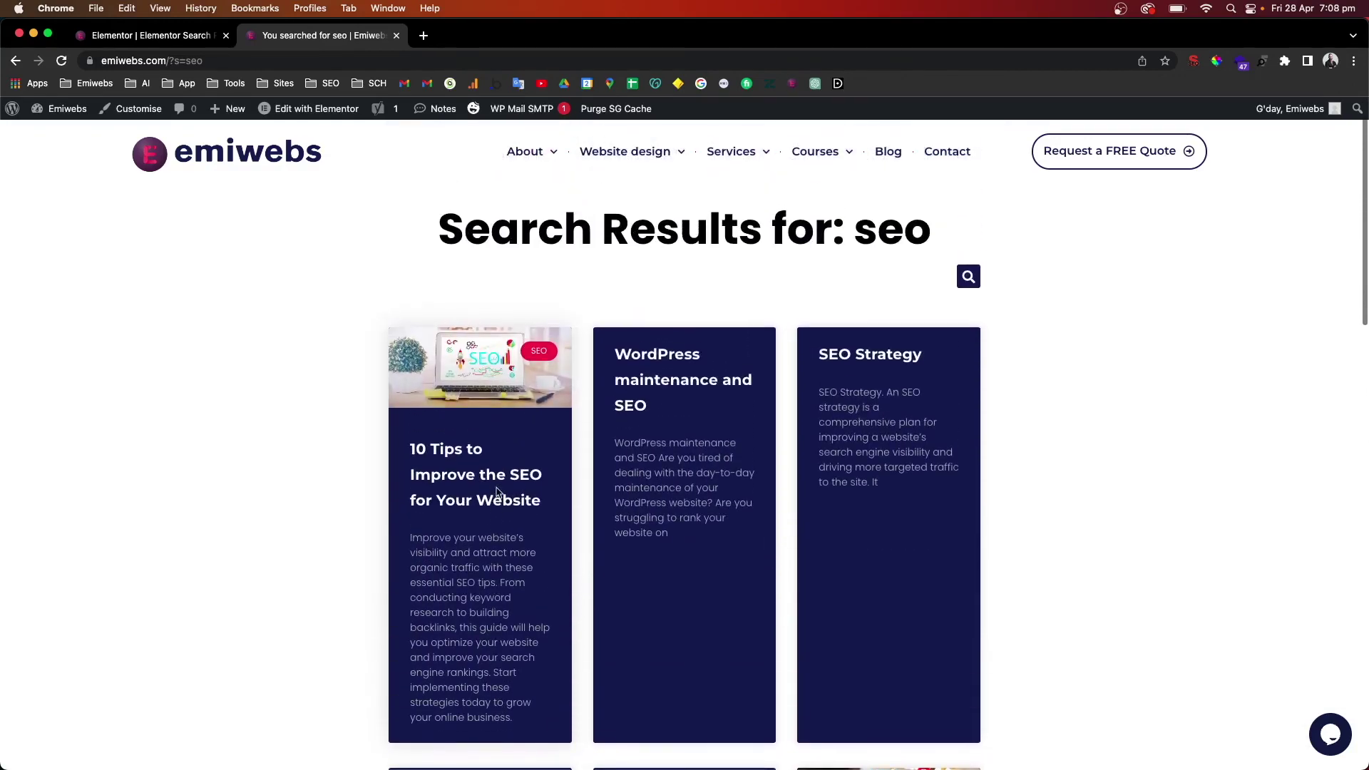
scroll(527, 481, up, 2)
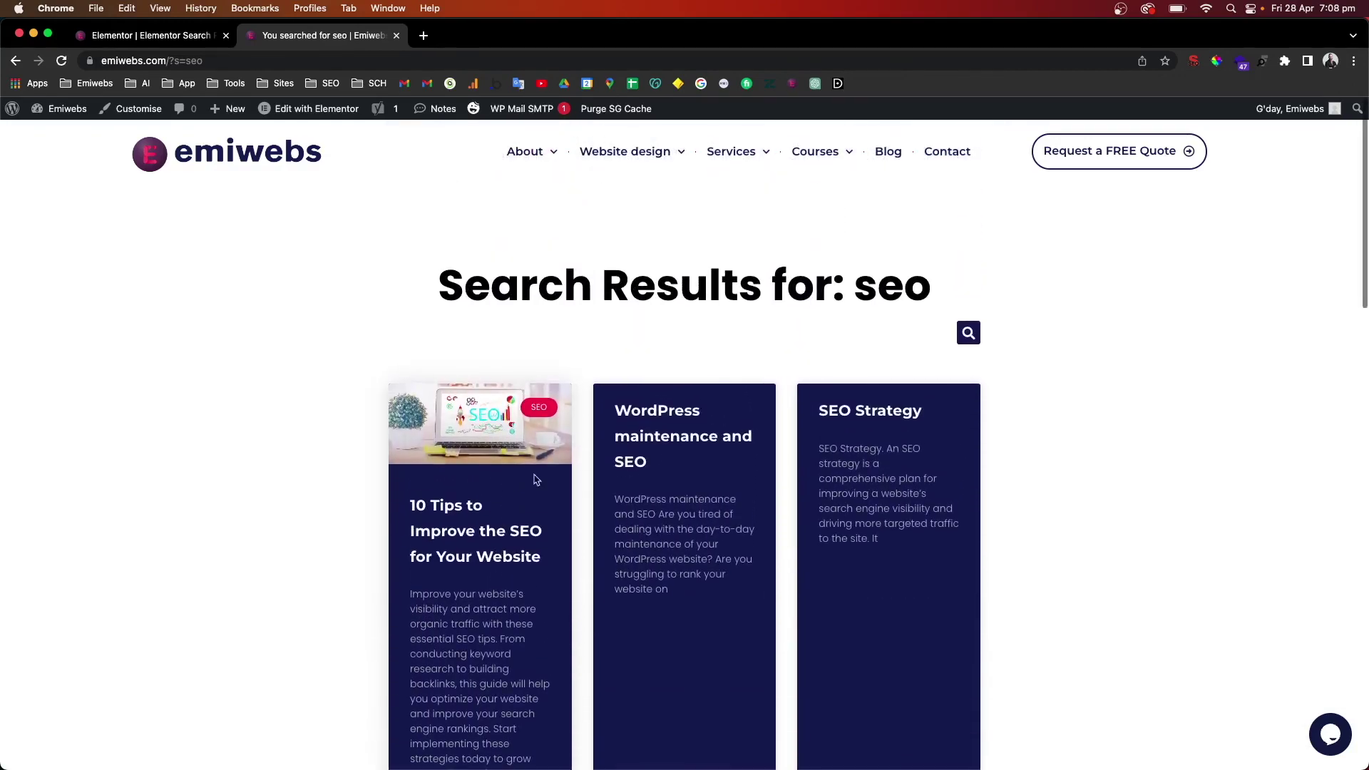
click(969, 333)
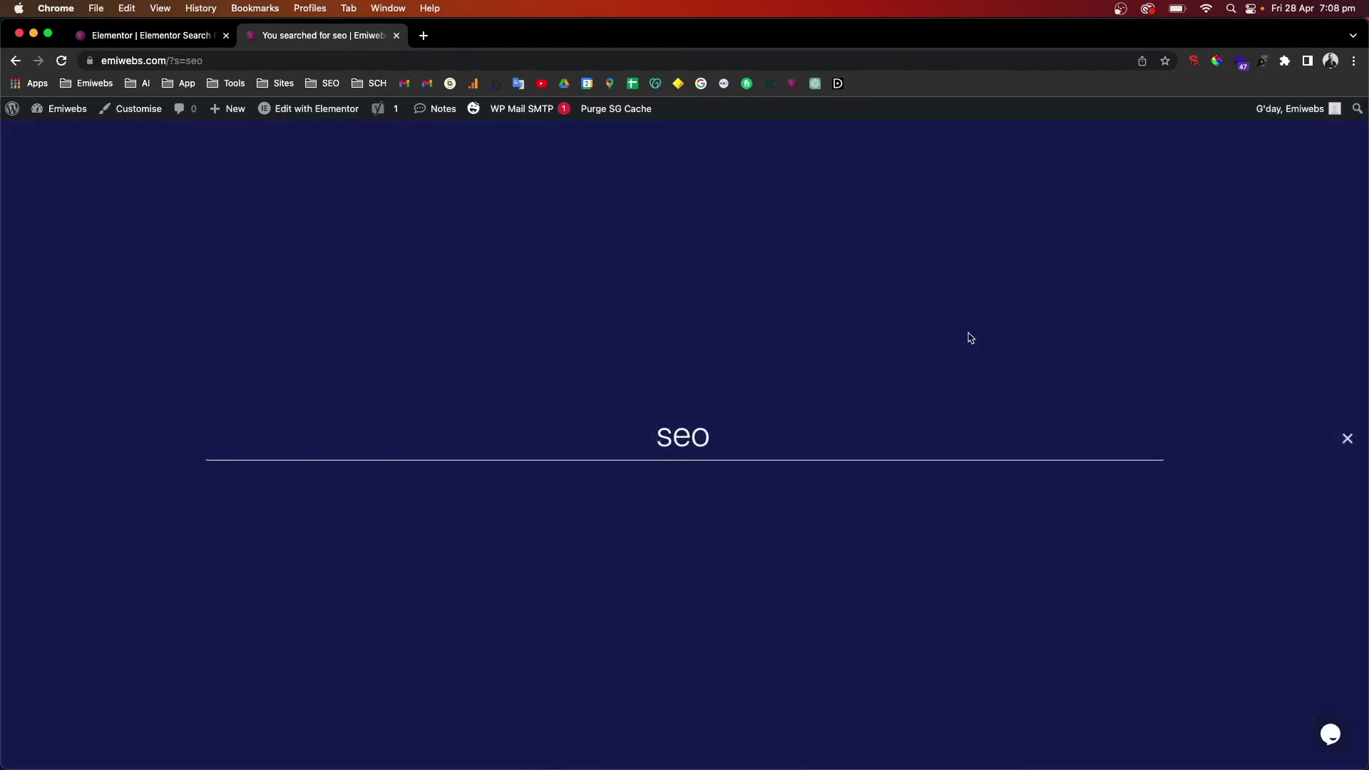
click(1356, 443)
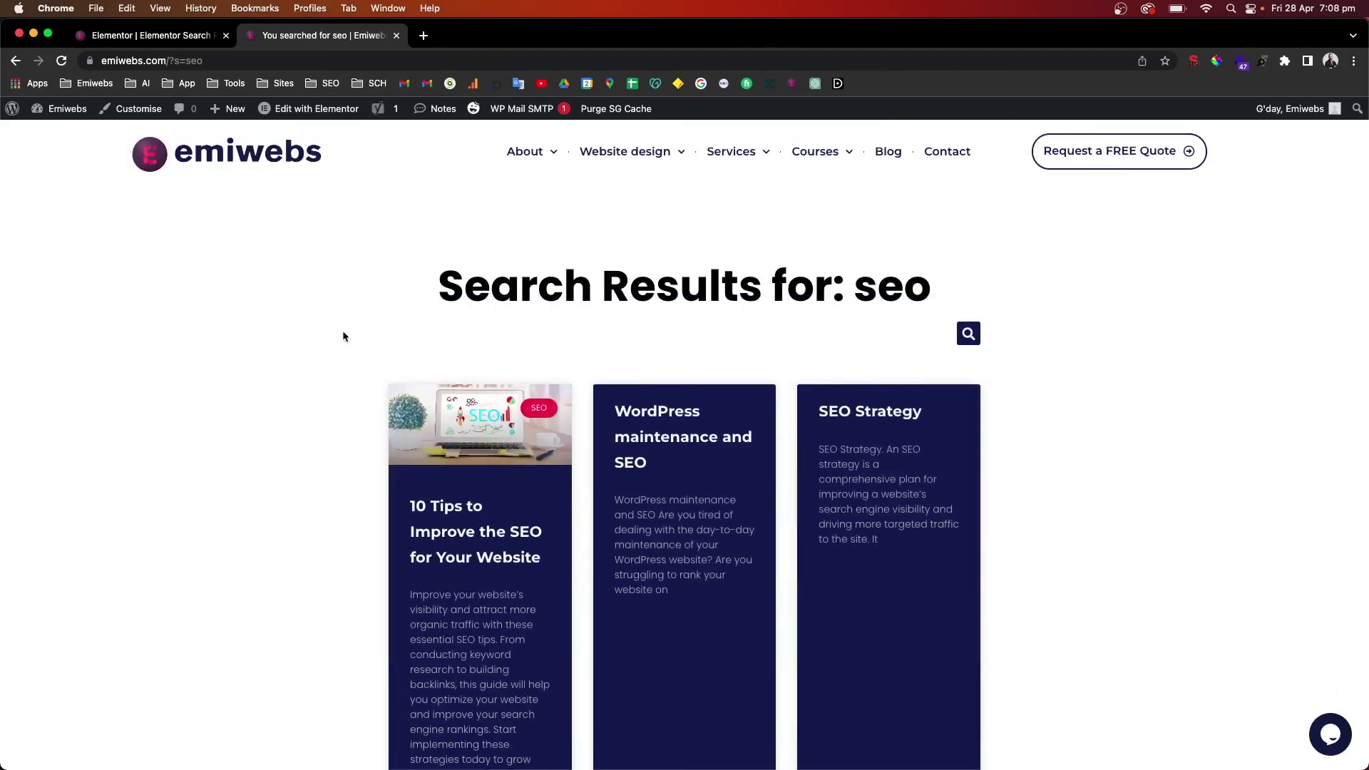